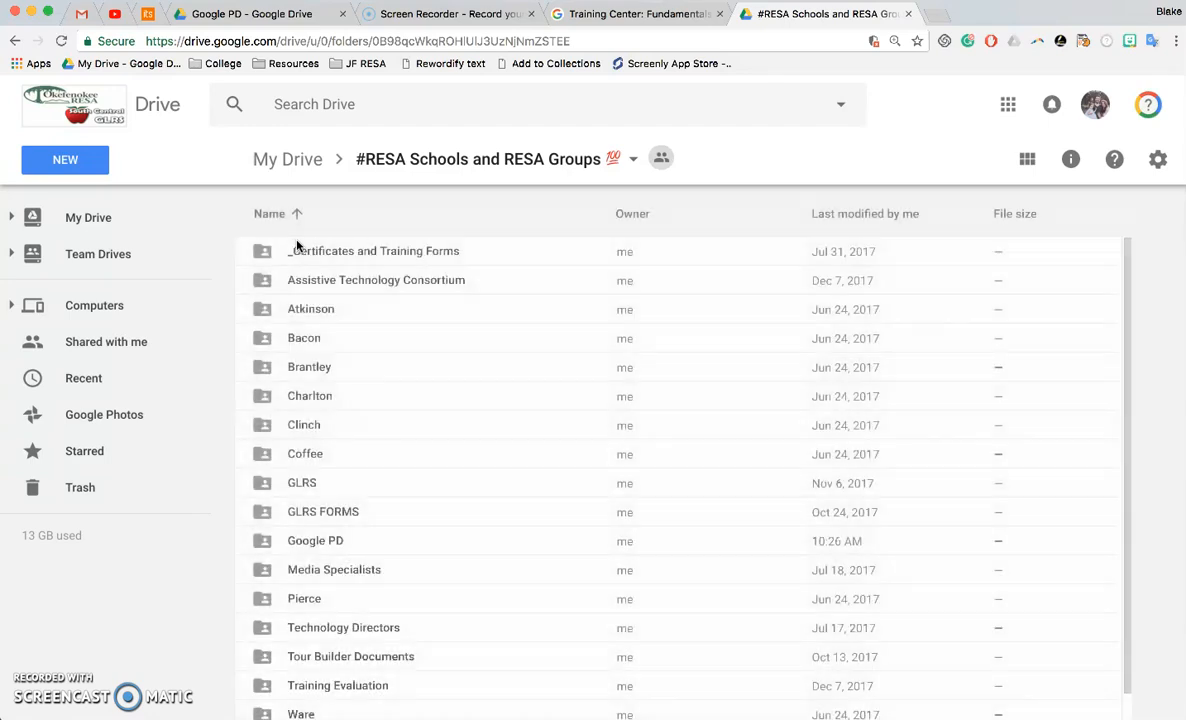
# Step: Create a new Google Sites site in the shared Google PD folder, accepting the folder's sharing permissions
pyautogui.doubleClick(313, 544)
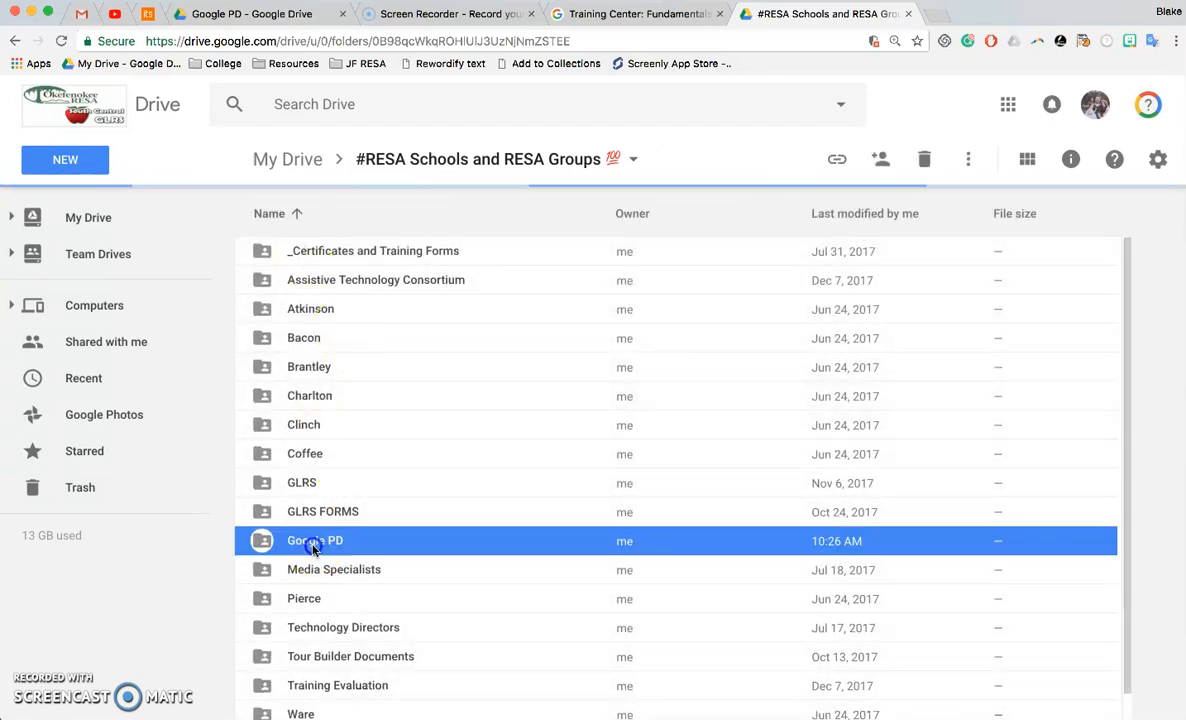
pyautogui.click(95, 170)
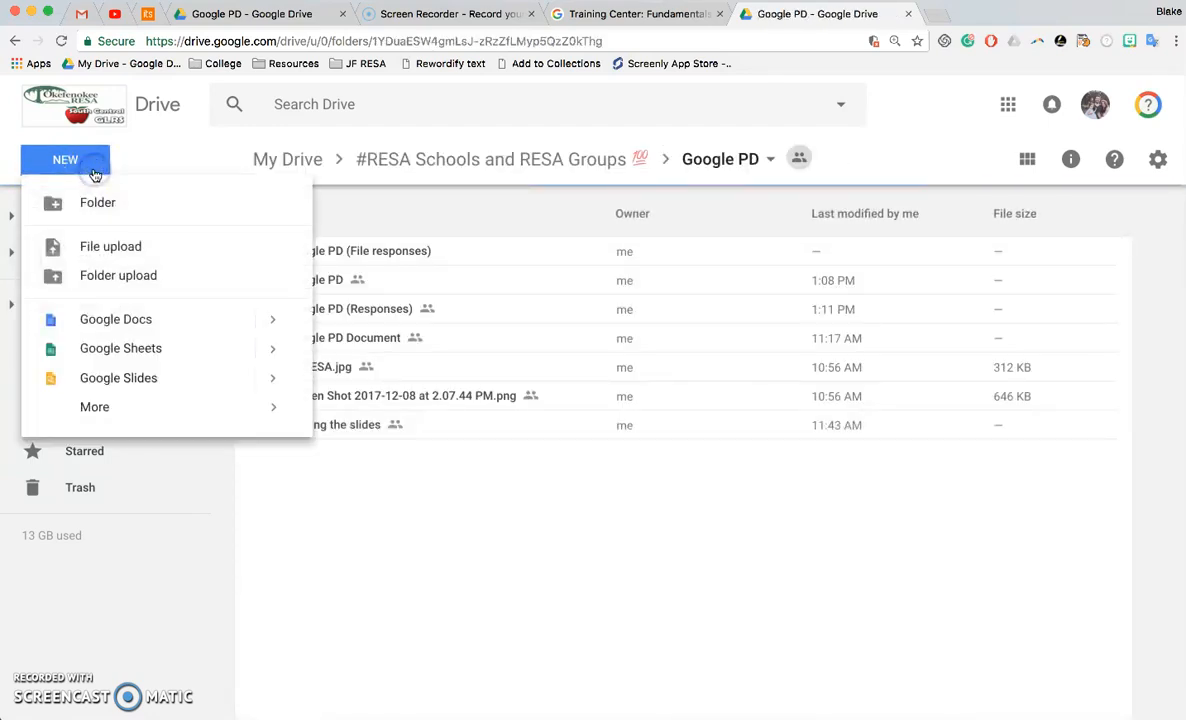
pyautogui.click(214, 411)
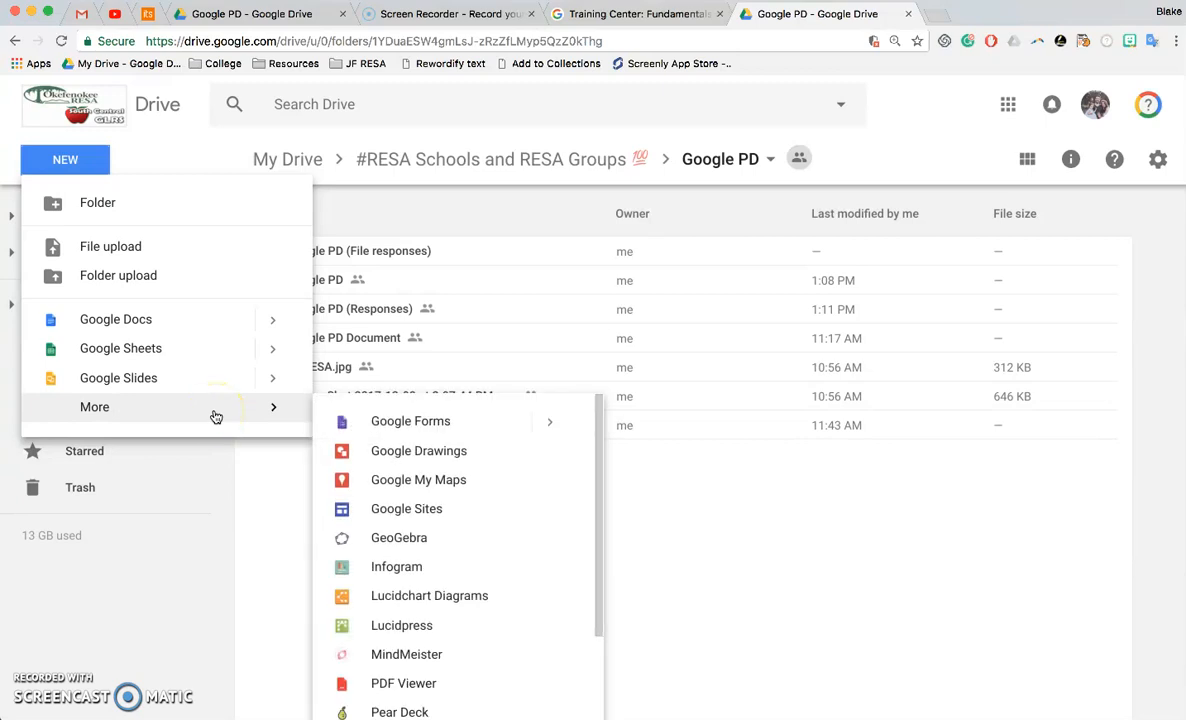
pyautogui.scroll(-3, 424, 460)
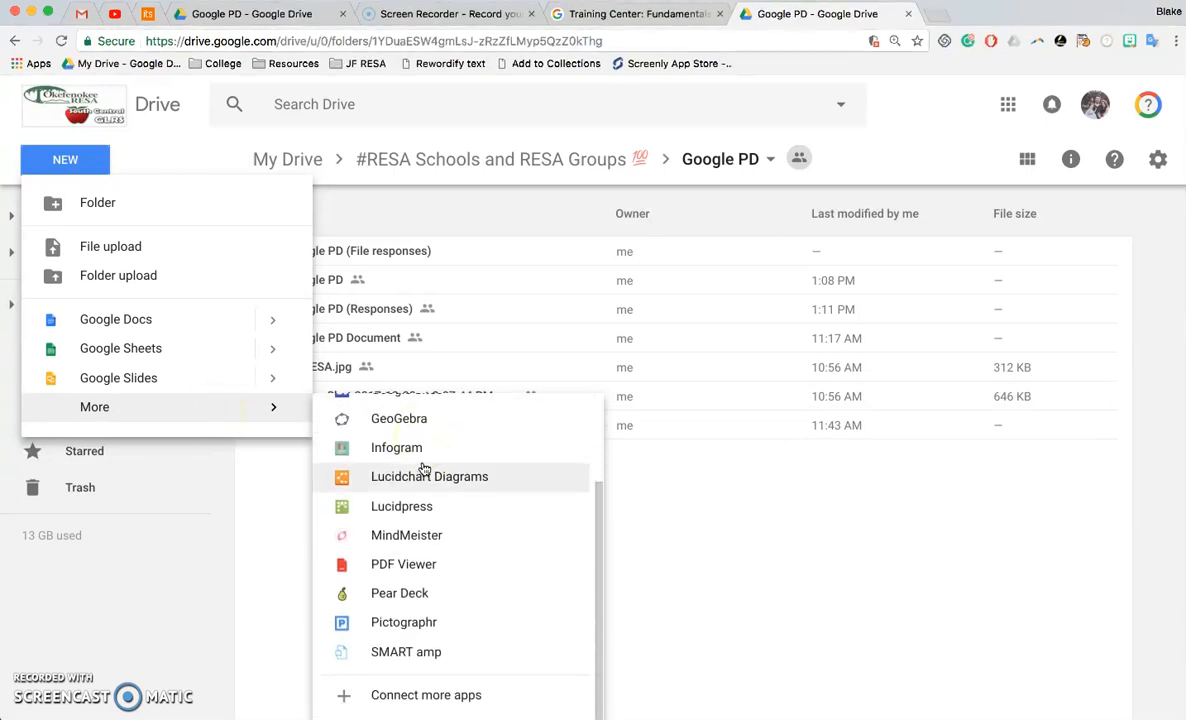
pyautogui.scroll(2, 424, 468)
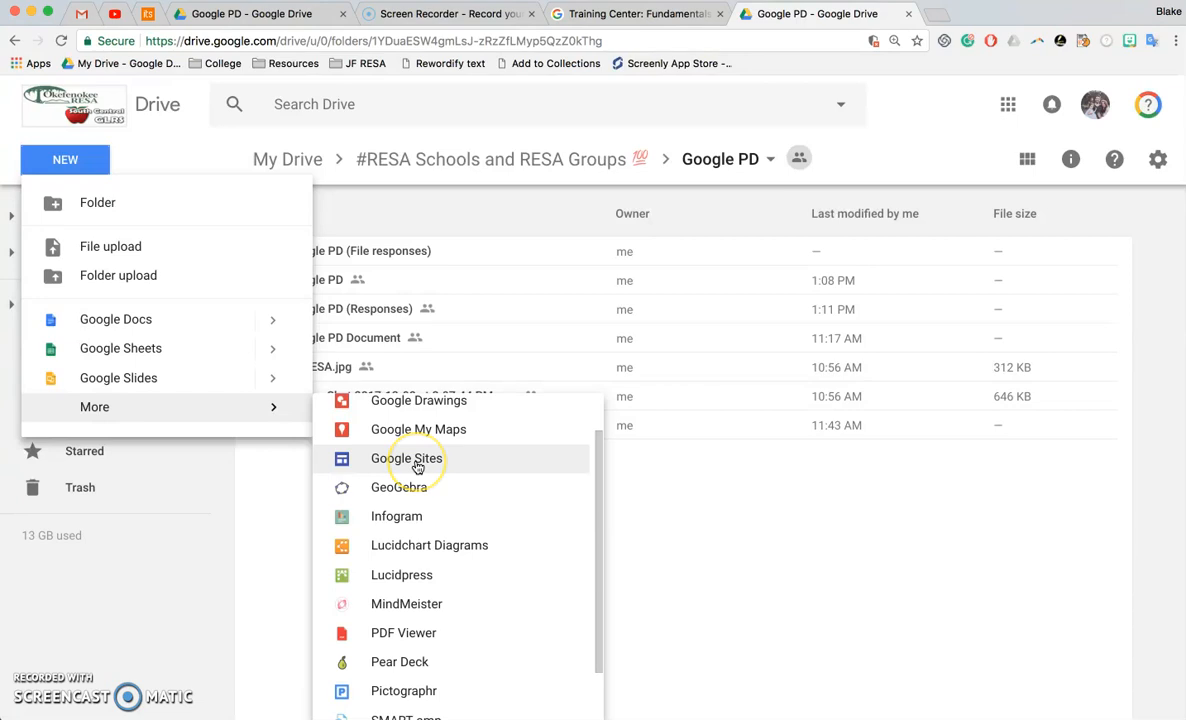
pyautogui.click(417, 466)
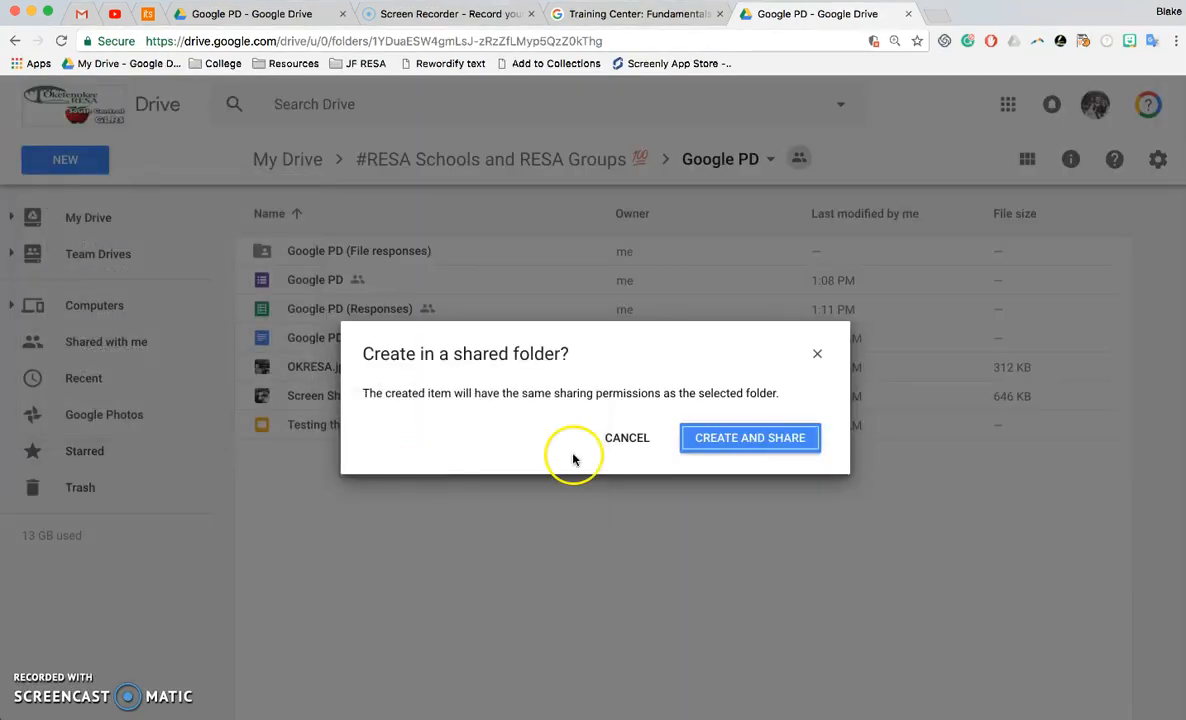
pyautogui.click(760, 448)
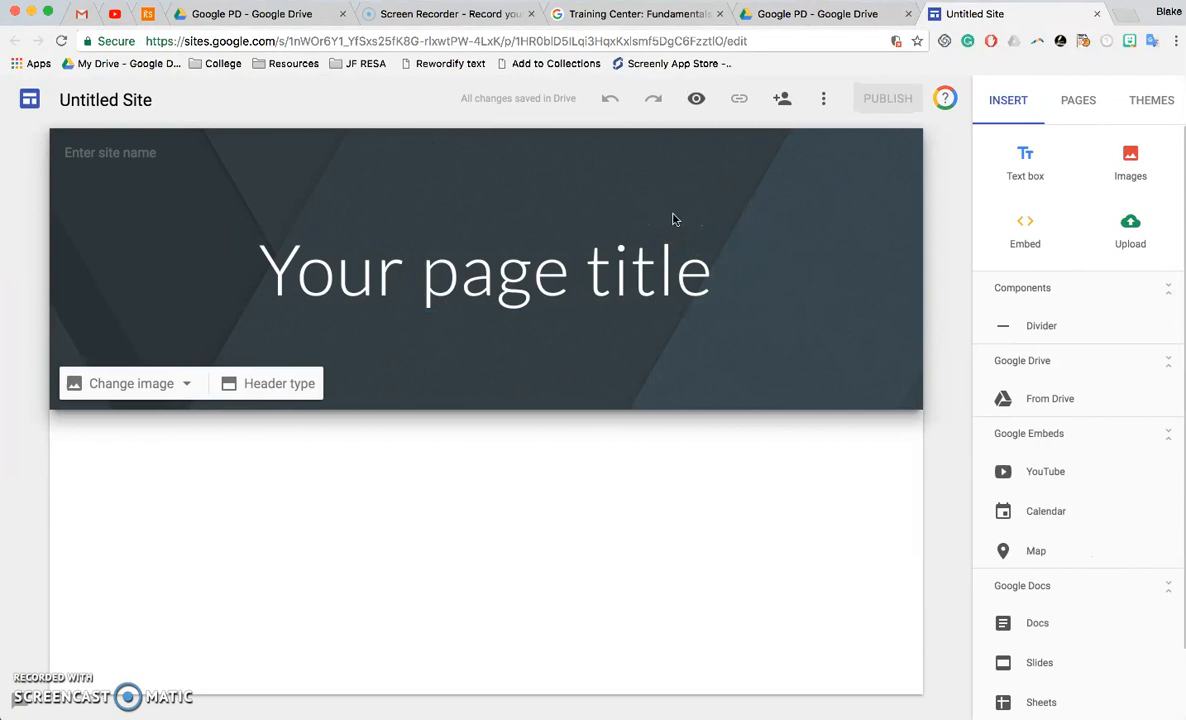
# Step: Rename the untitled site as "Google PD Site"
pyautogui.click(708, 204)
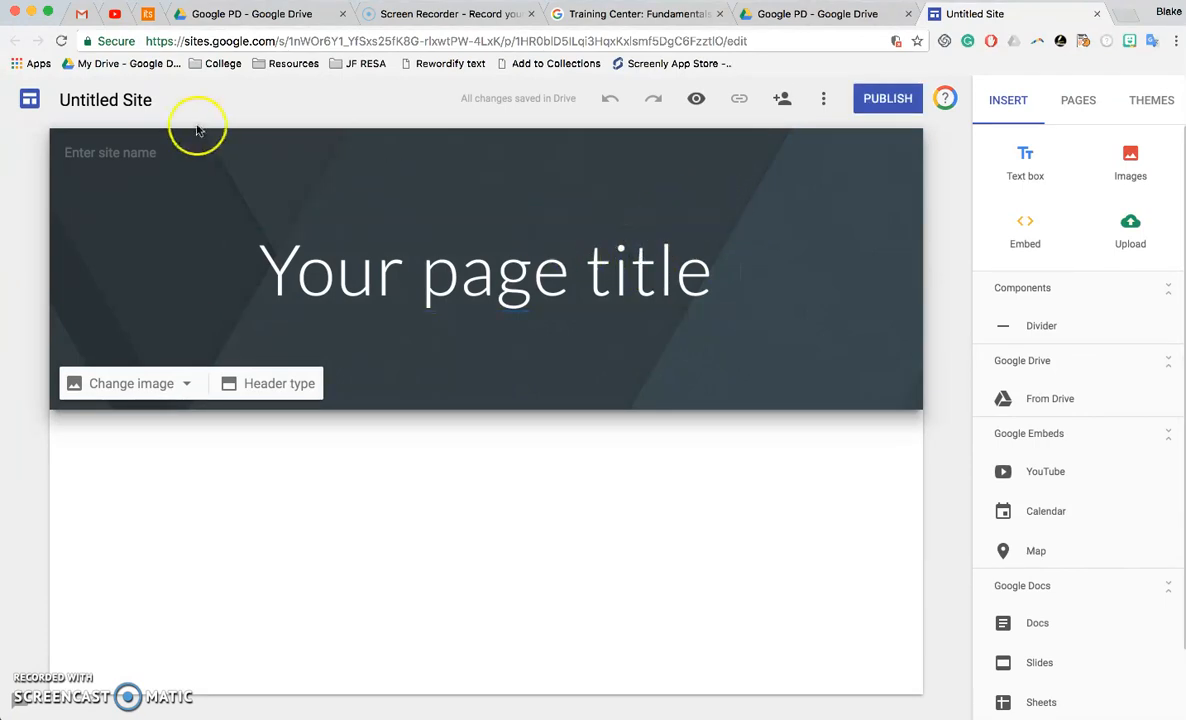
pyautogui.click(153, 102)
pyautogui.write('Google PD')
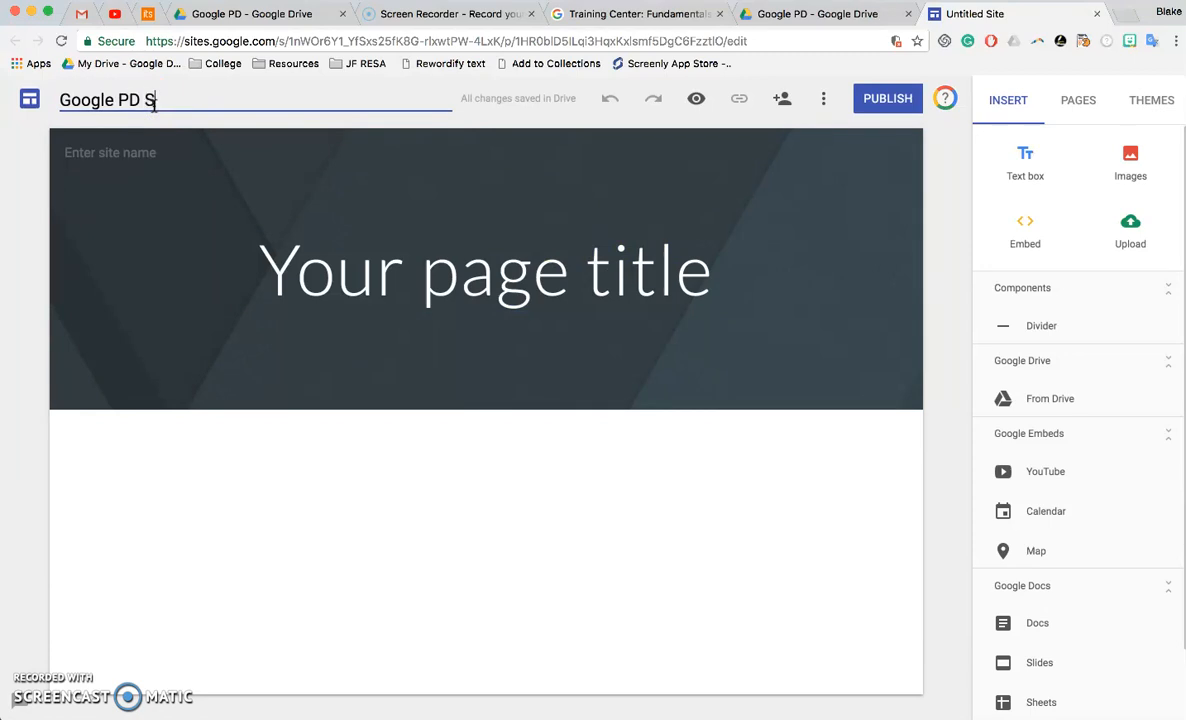
pyautogui.click(275, 215)
# Step: Replace the placeholder page title in the header with "Google PD Site"
pyautogui.tripleClick(334, 236)
pyautogui.write('Google')
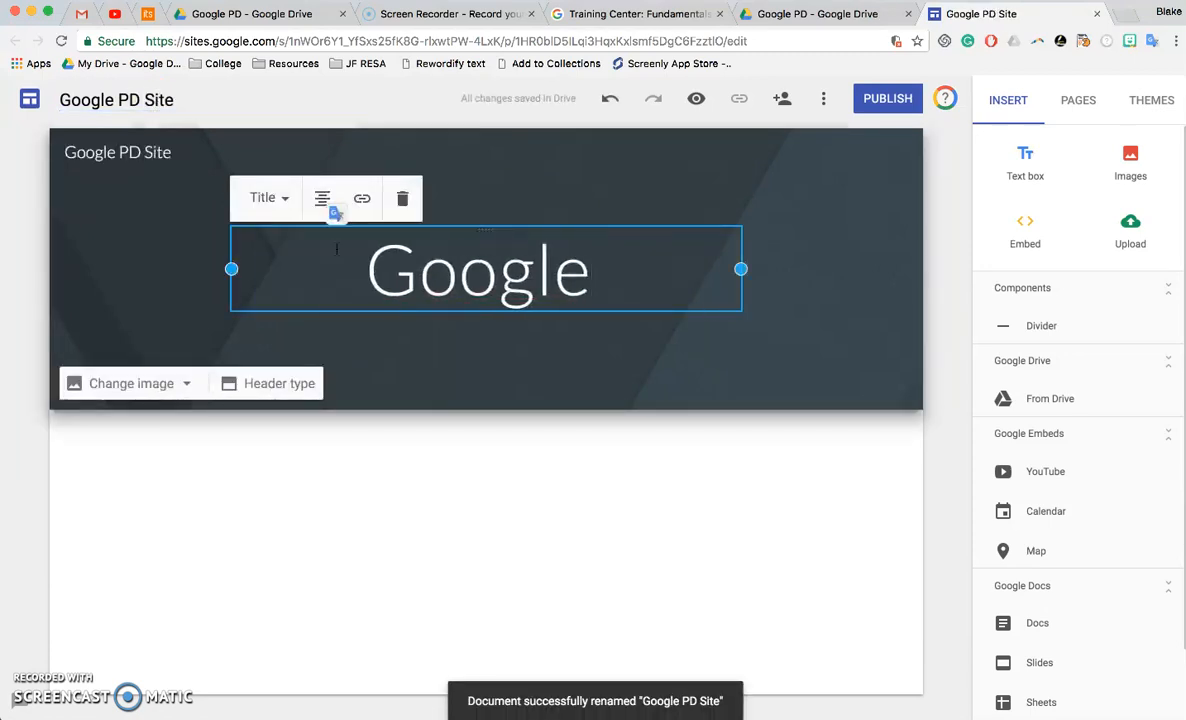
pyautogui.write(' PD Site')
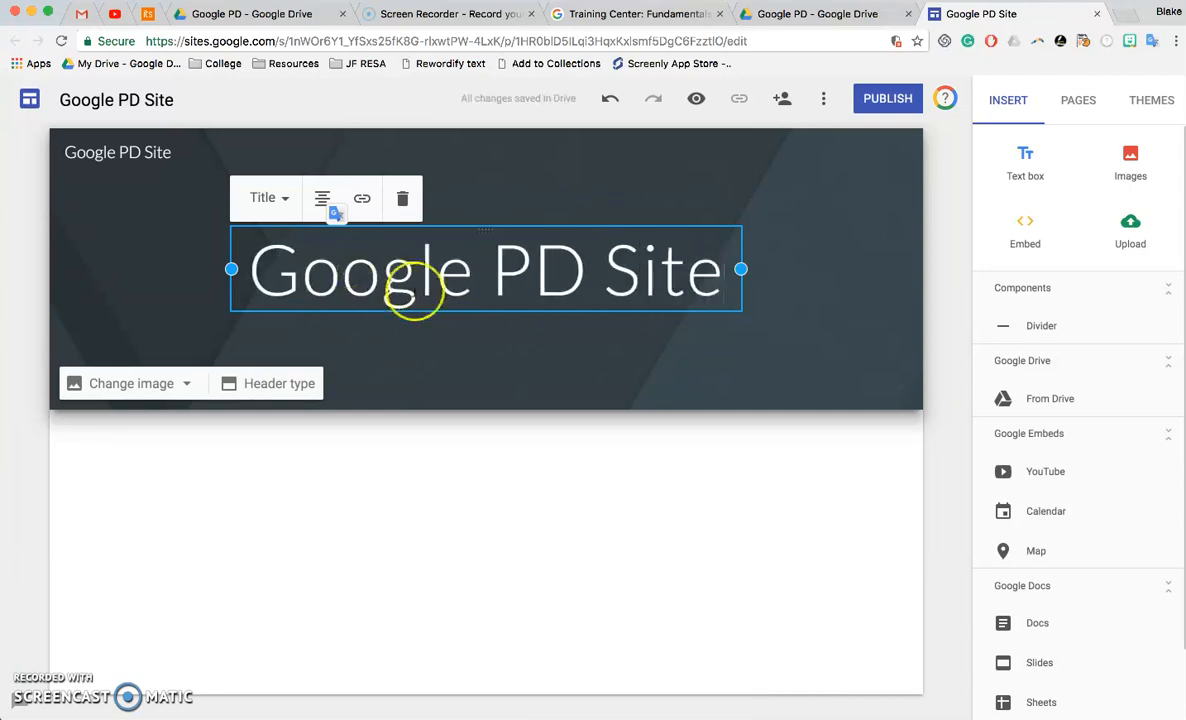
# Step: Try right, justified and left alignment on the page title
pyautogui.click(318, 197)
pyautogui.click(327, 282)
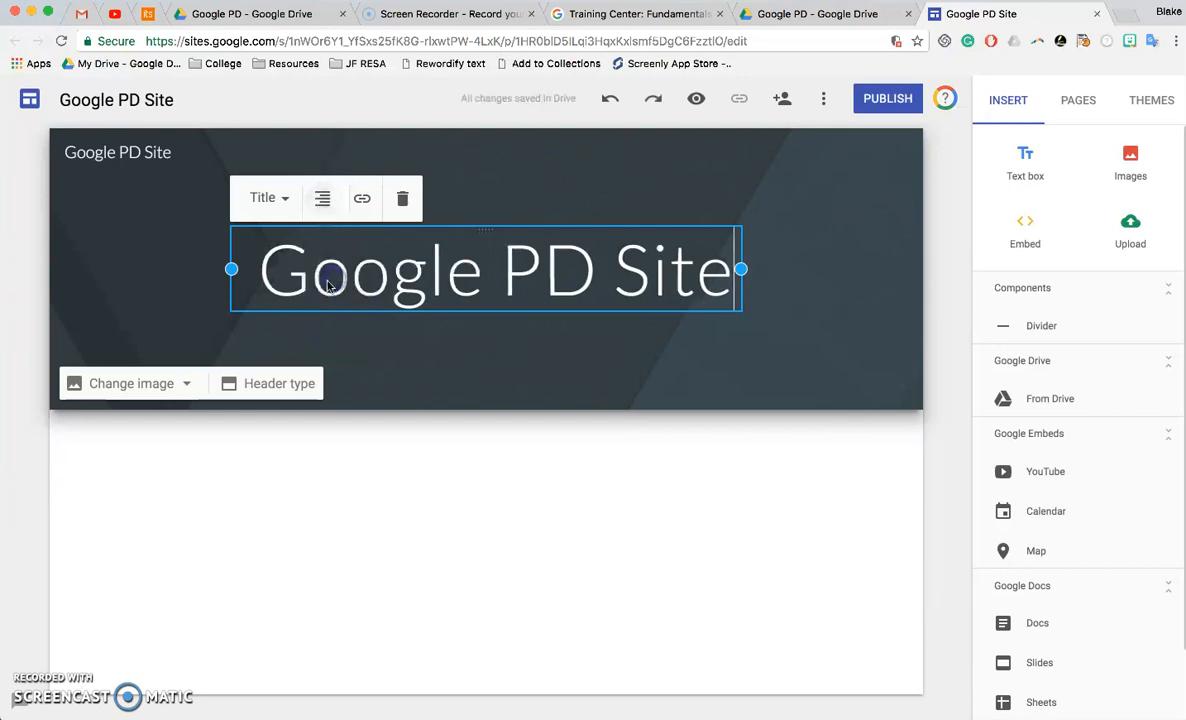
pyautogui.click(324, 200)
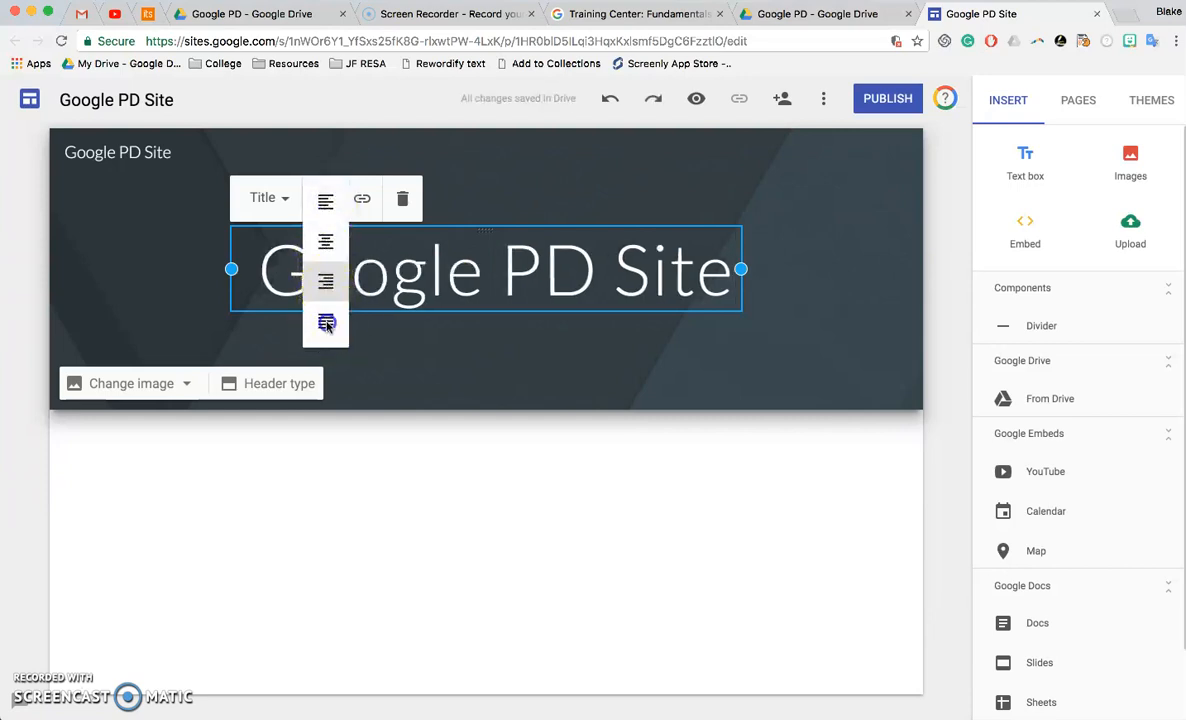
pyautogui.click(327, 323)
pyautogui.click(325, 200)
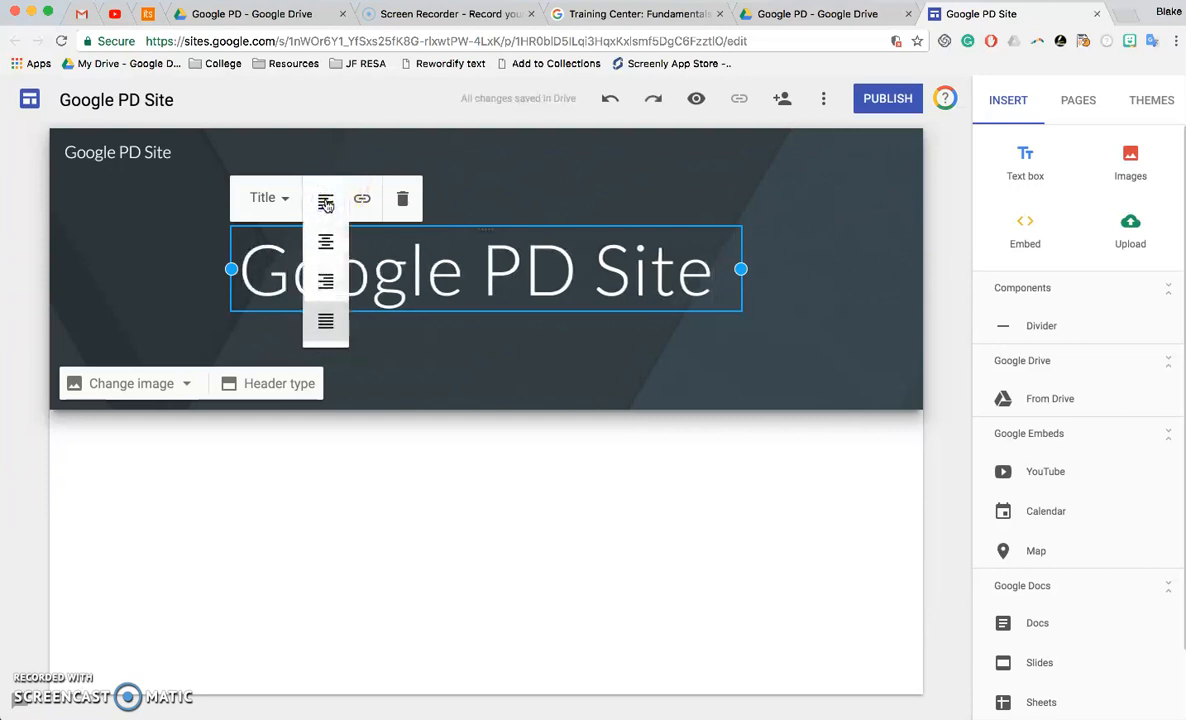
pyautogui.click(325, 200)
# Step: Widen the page title box on both sides to nearly the full header width and center its text
pyautogui.moveTo(231, 269); pyautogui.dragTo(74, 272)
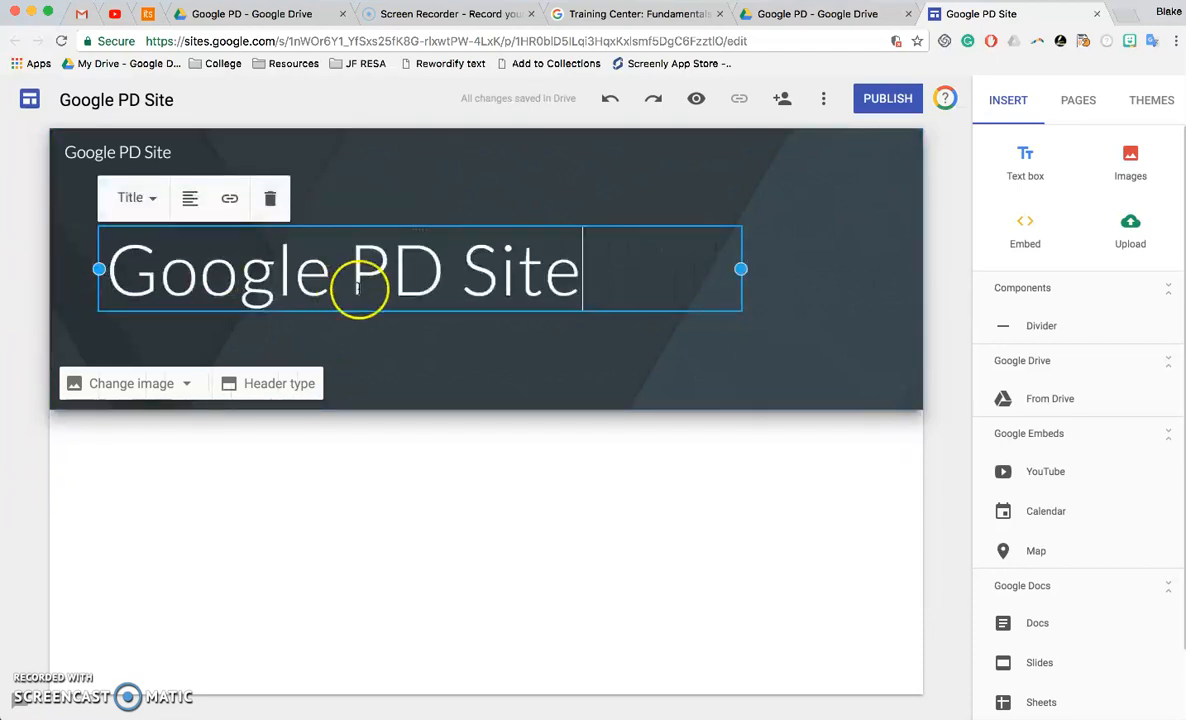
pyautogui.moveTo(740, 269); pyautogui.dragTo(899, 290)
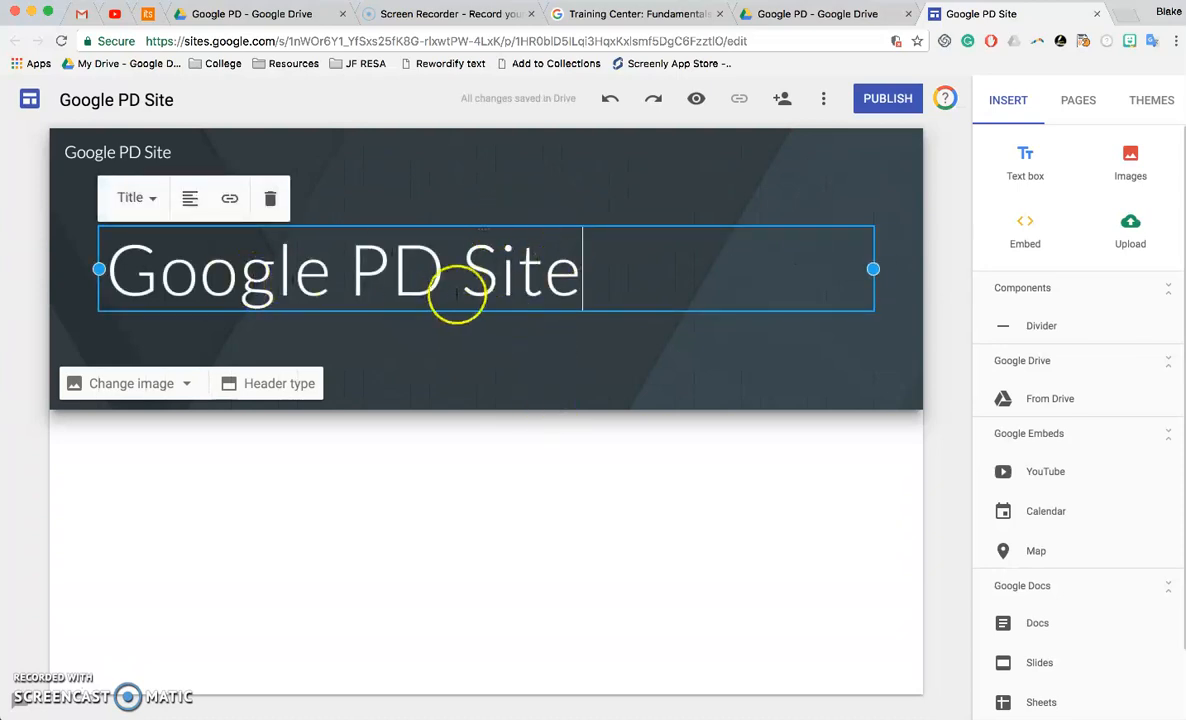
pyautogui.click(187, 201)
pyautogui.click(190, 230)
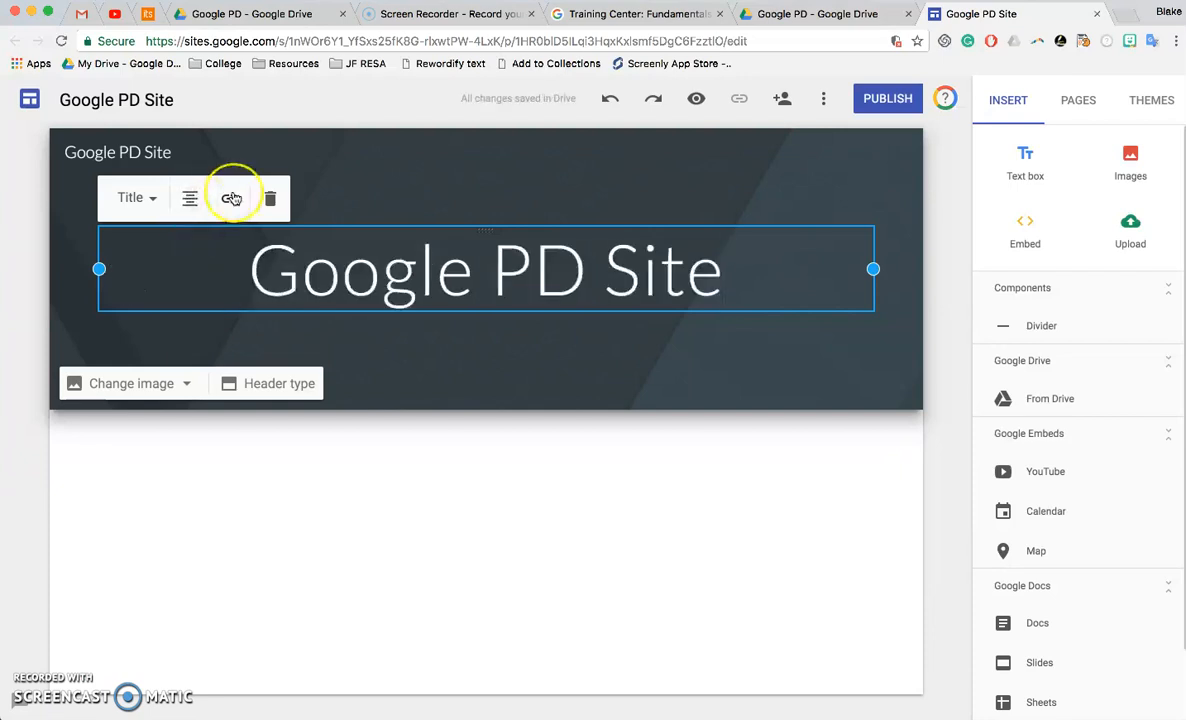
pyautogui.click(158, 196)
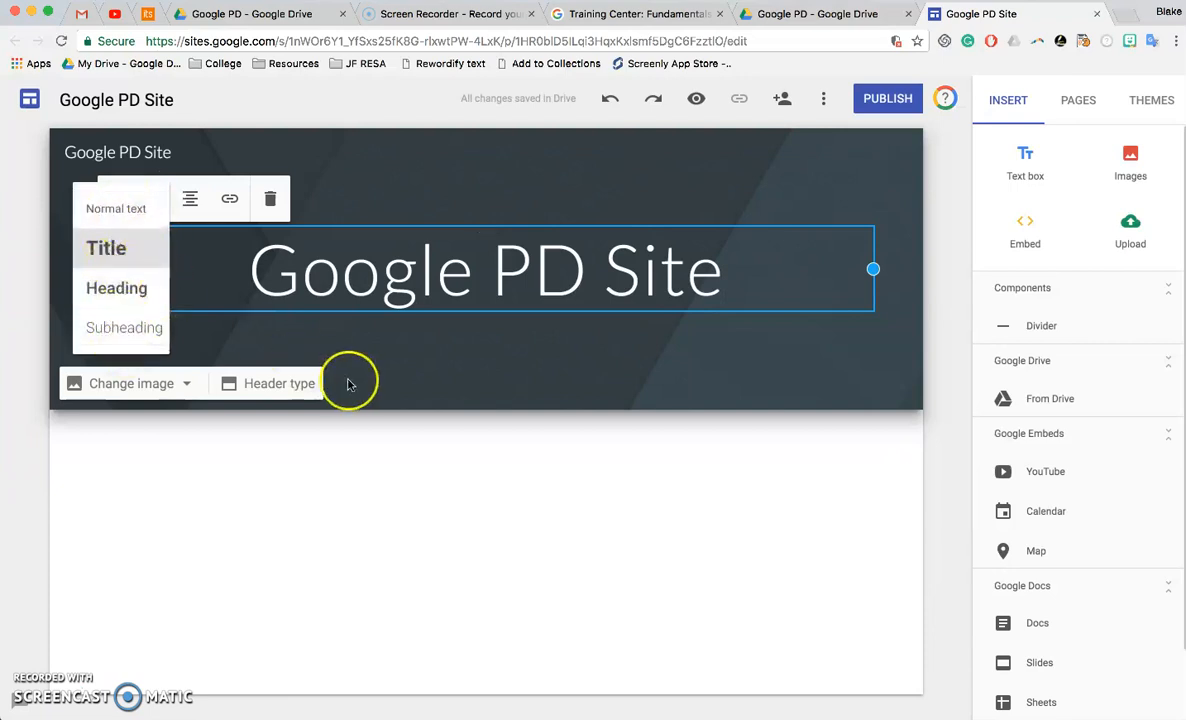
pyautogui.click(365, 385)
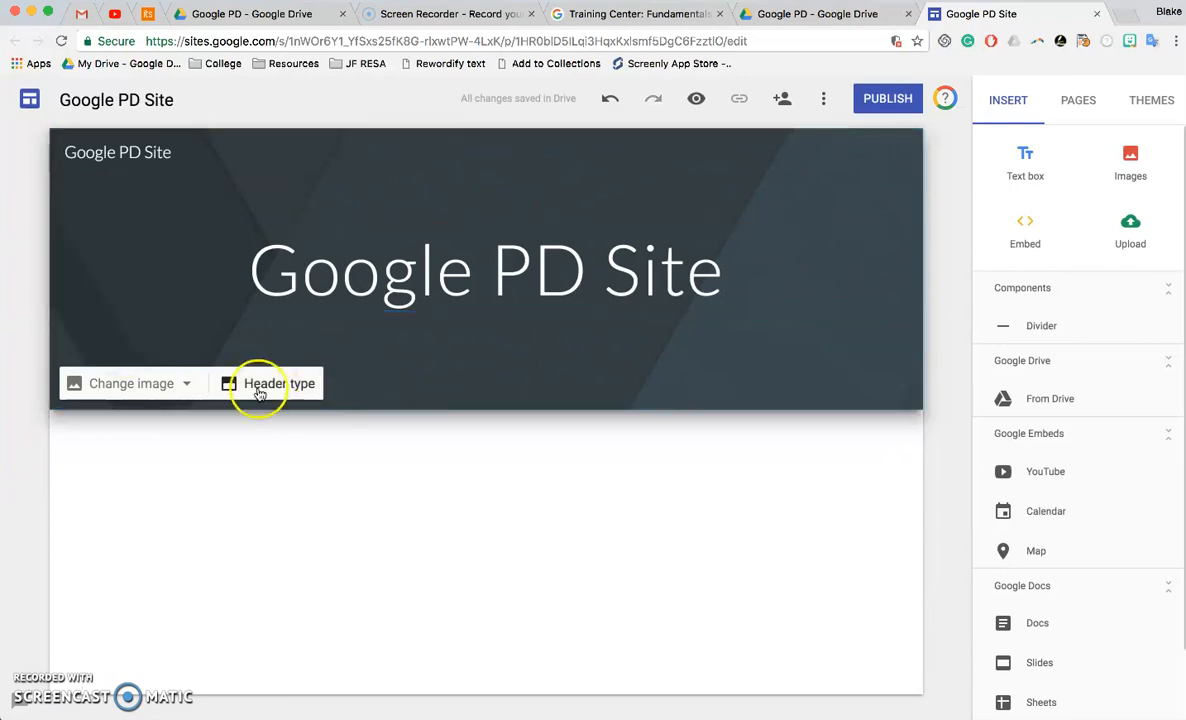
pyautogui.click(172, 384)
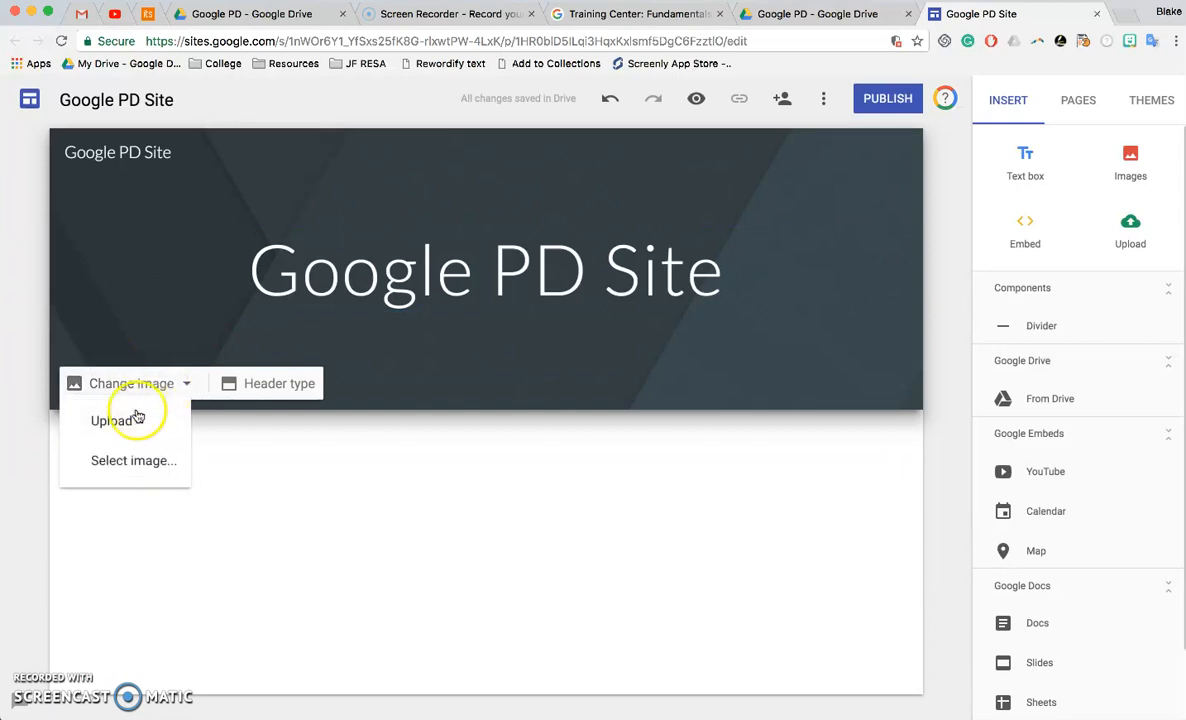
# Step: Try the Title only and Banner header types, and set the header to Large banner
pyautogui.click(273, 385)
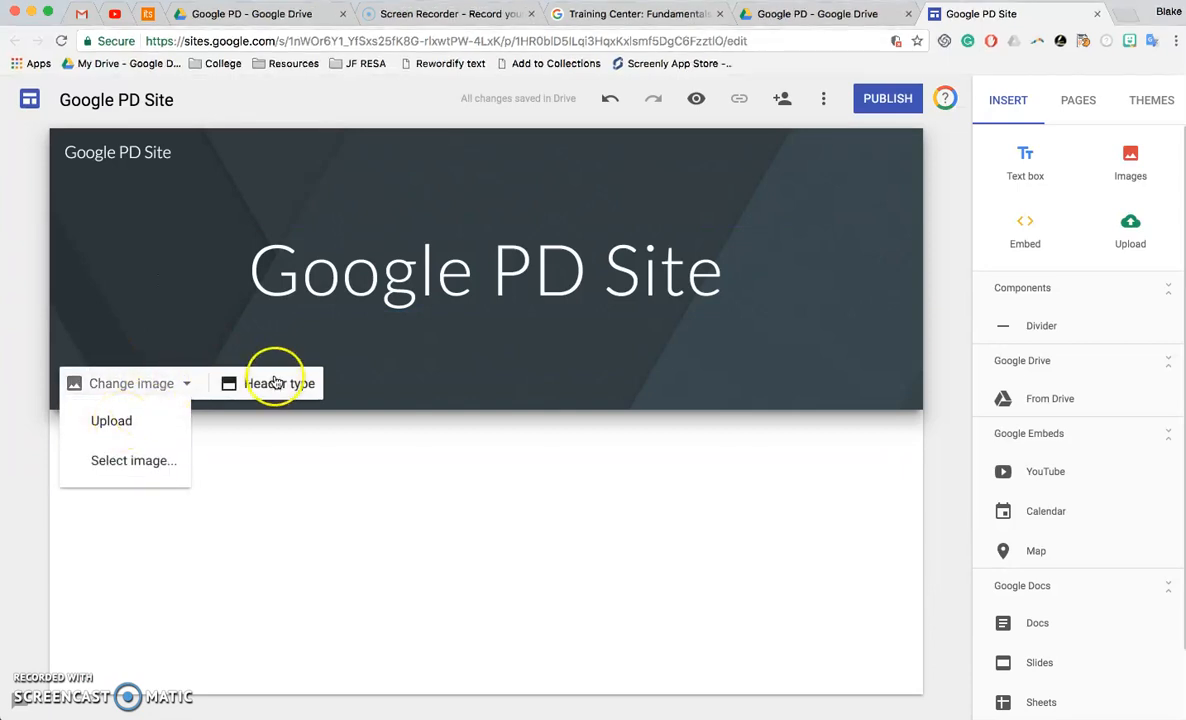
pyautogui.click(337, 381)
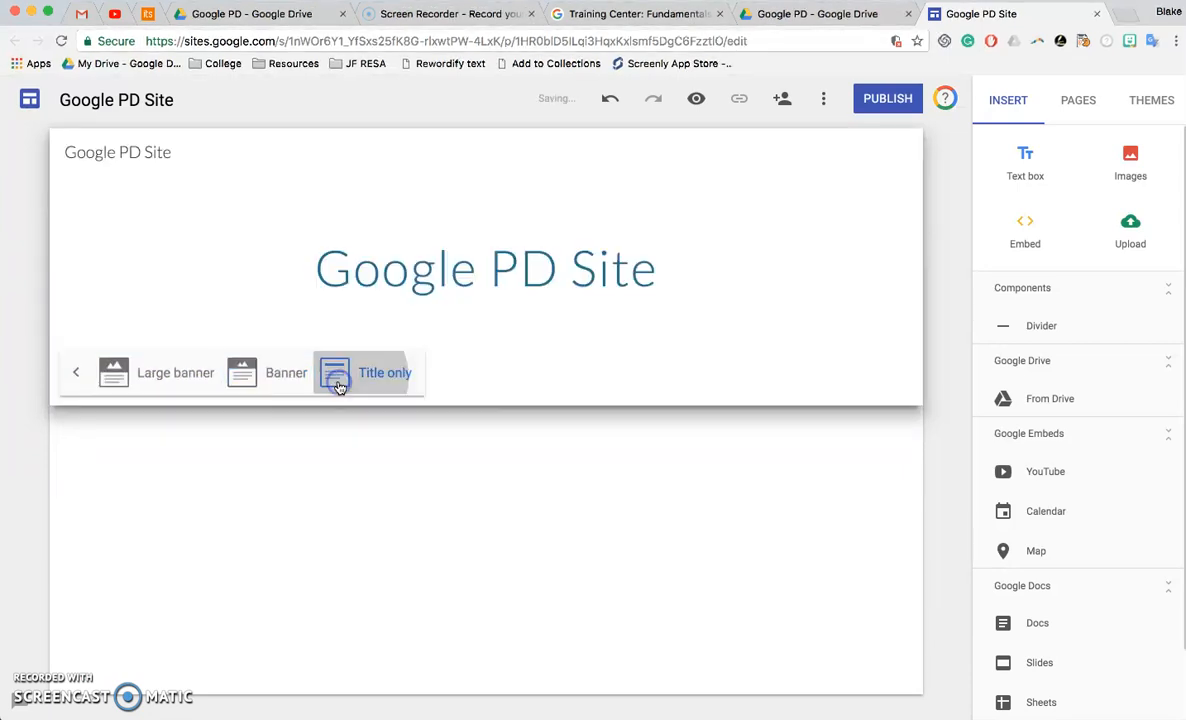
pyautogui.click(280, 246)
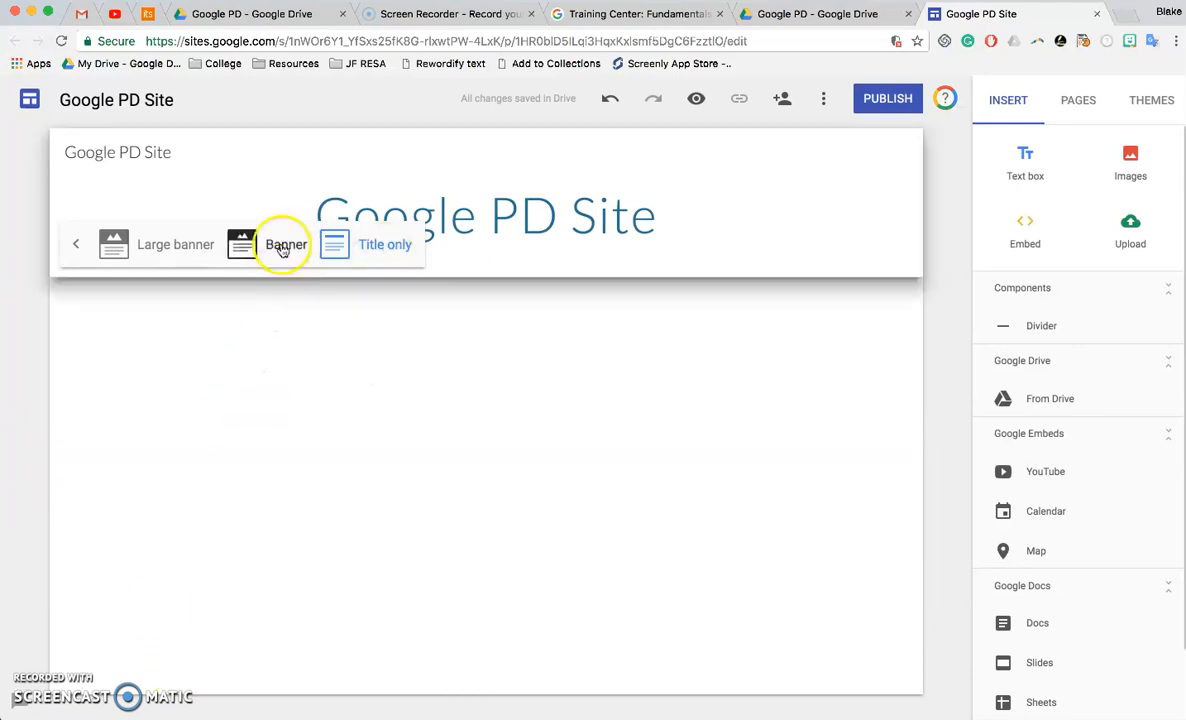
pyautogui.click(152, 370)
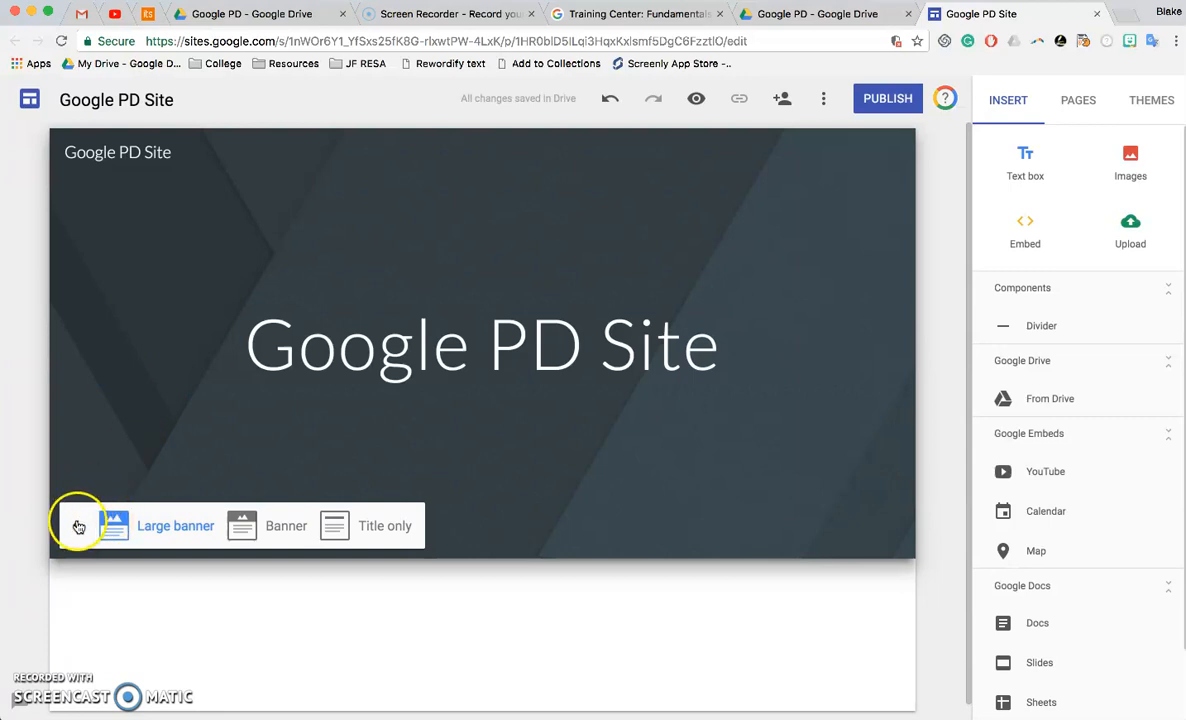
# Step: Replace the header image with OKRESA.jpg from the Google PD folder within #RESA Schools and RESA Groups in Google Drive
pyautogui.click(78, 527)
pyautogui.click(96, 532)
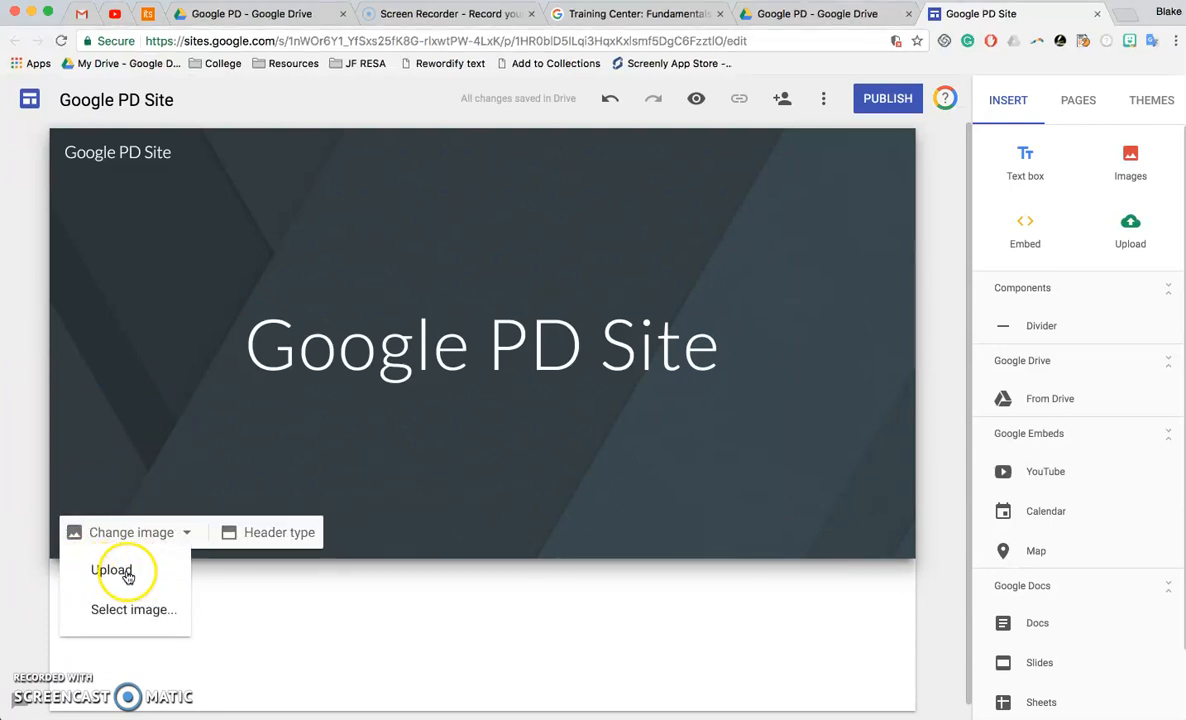
pyautogui.click(135, 615)
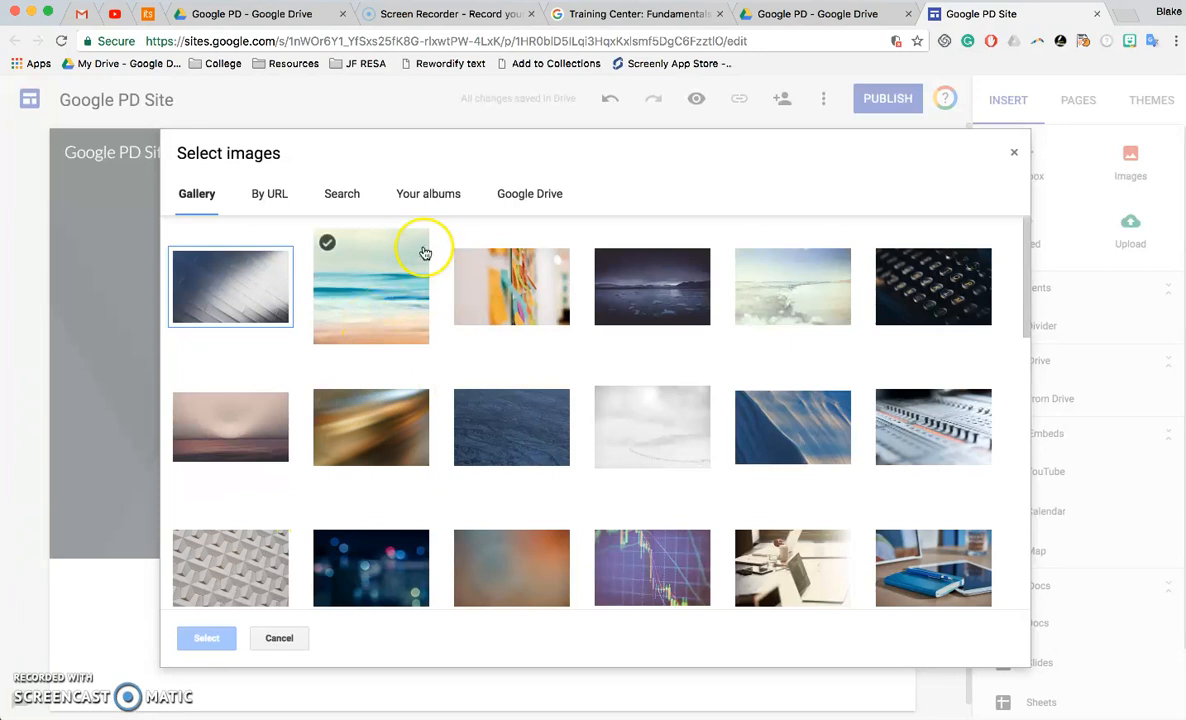
pyautogui.click(527, 196)
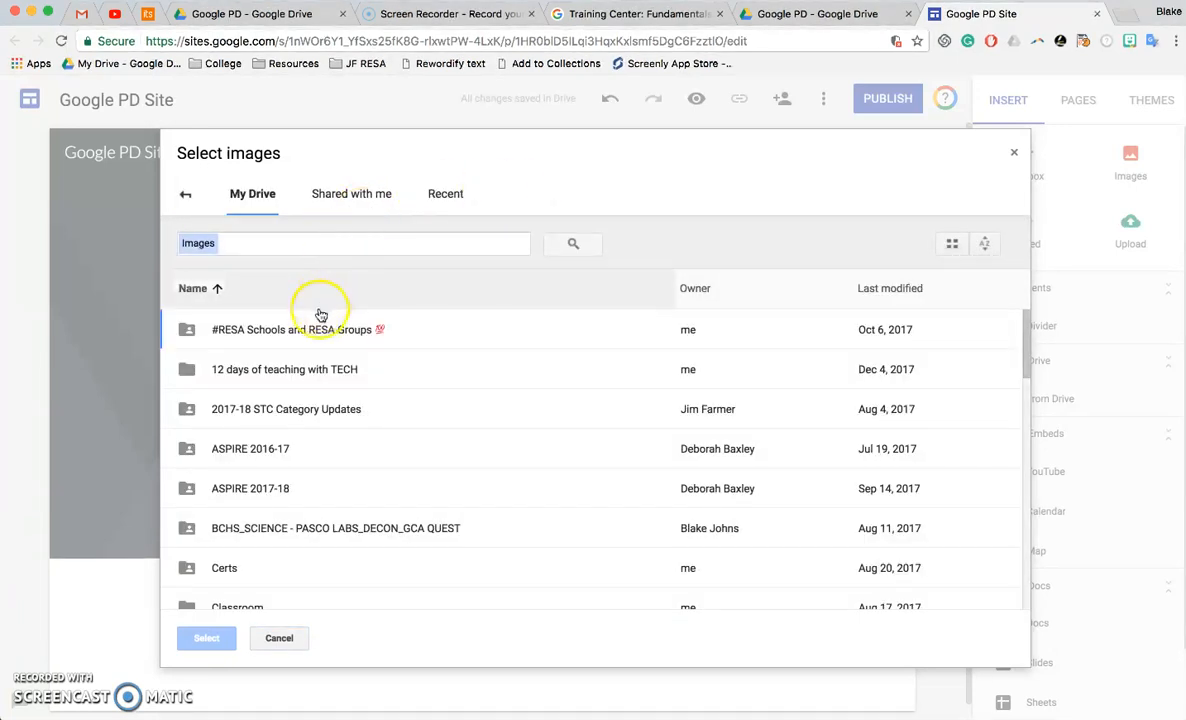
pyautogui.doubleClick(313, 331)
pyautogui.click(237, 420)
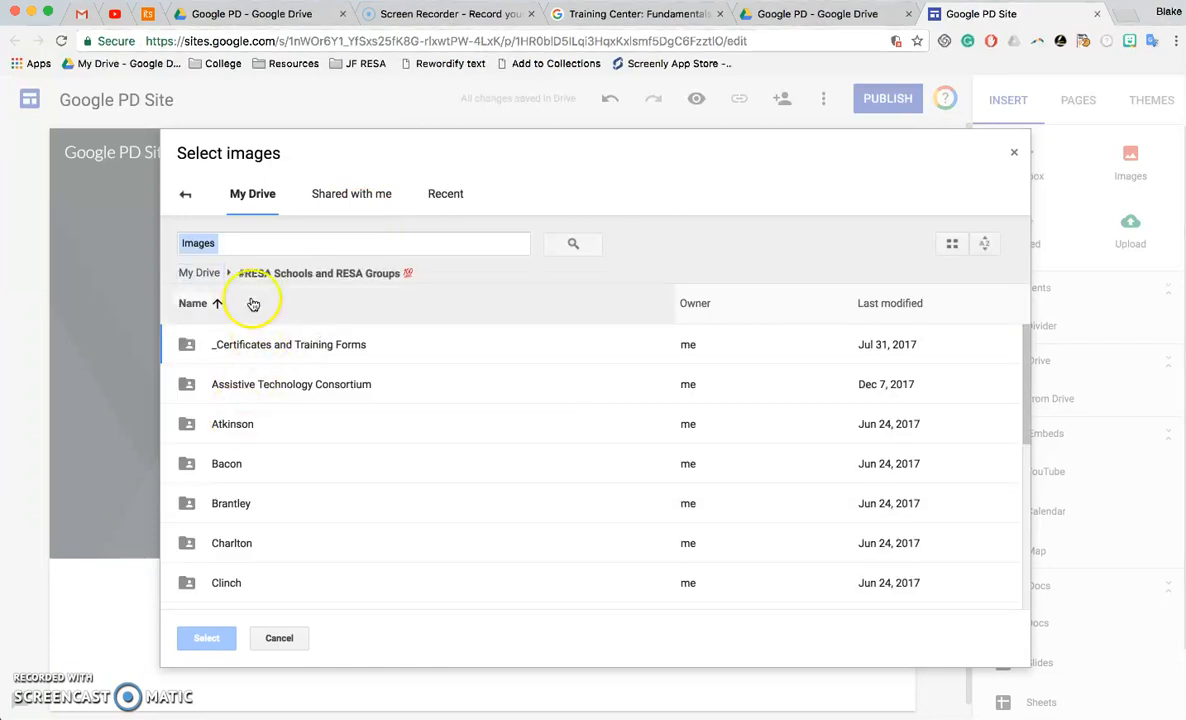
pyautogui.scroll(-10, 265, 400)
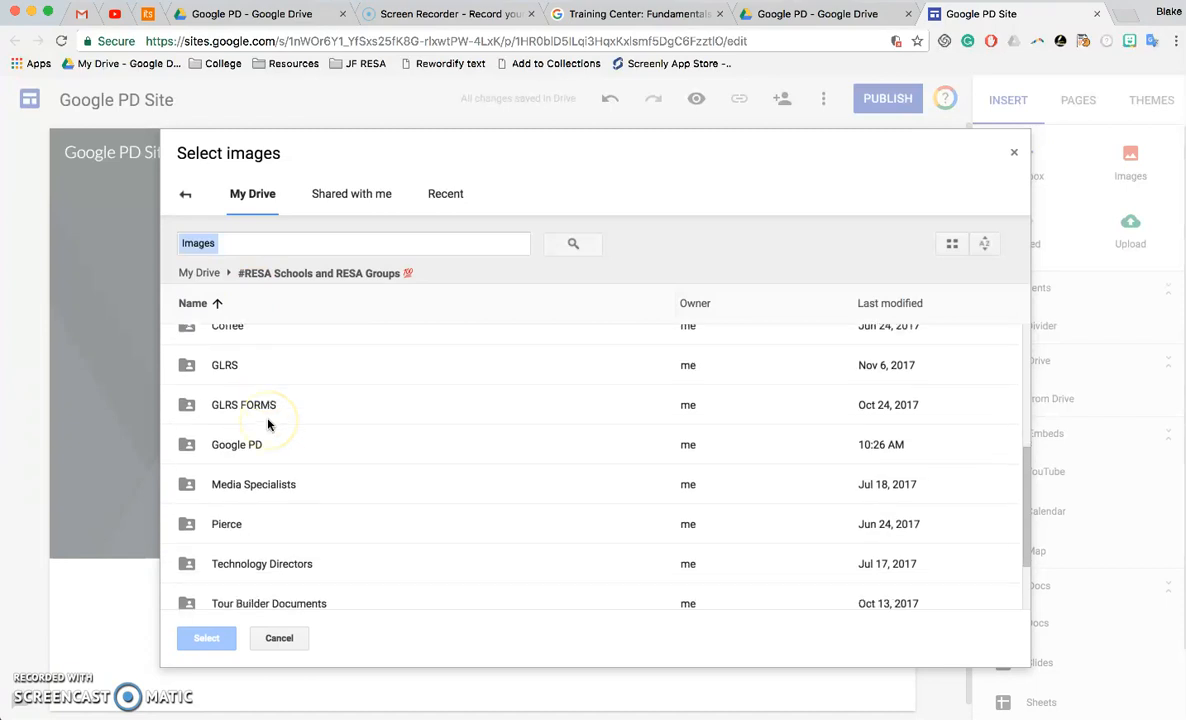
pyautogui.doubleClick(250, 433)
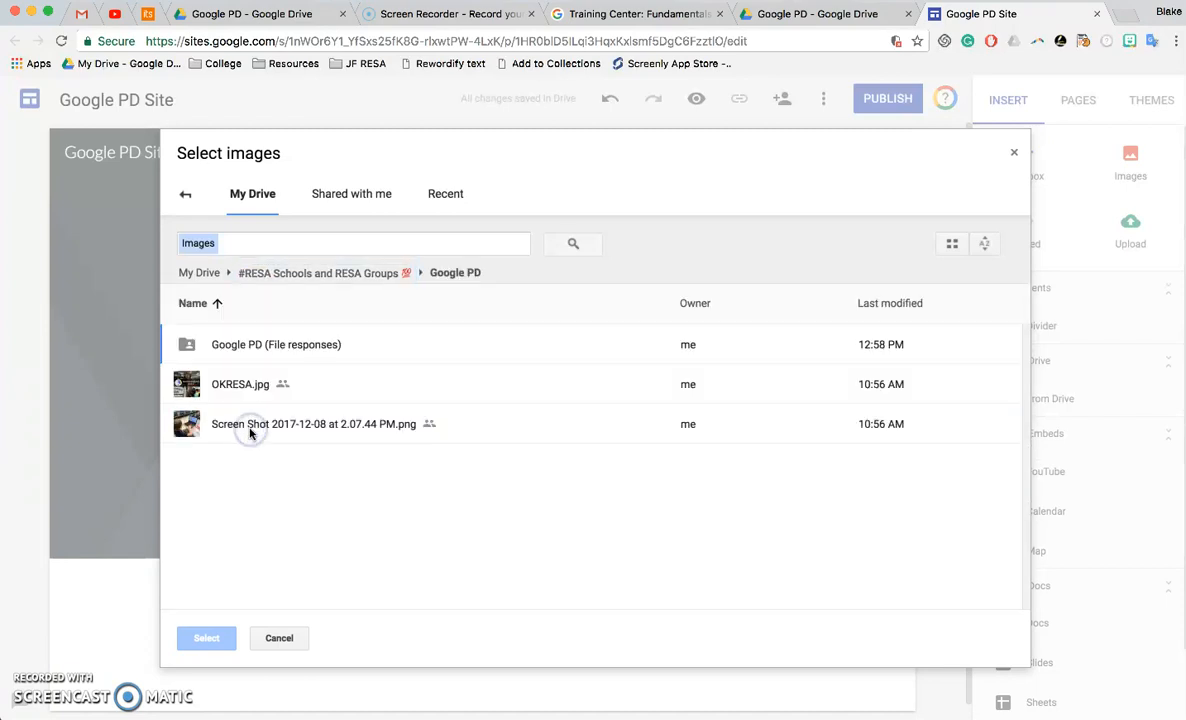
pyautogui.click(259, 398)
pyautogui.click(210, 639)
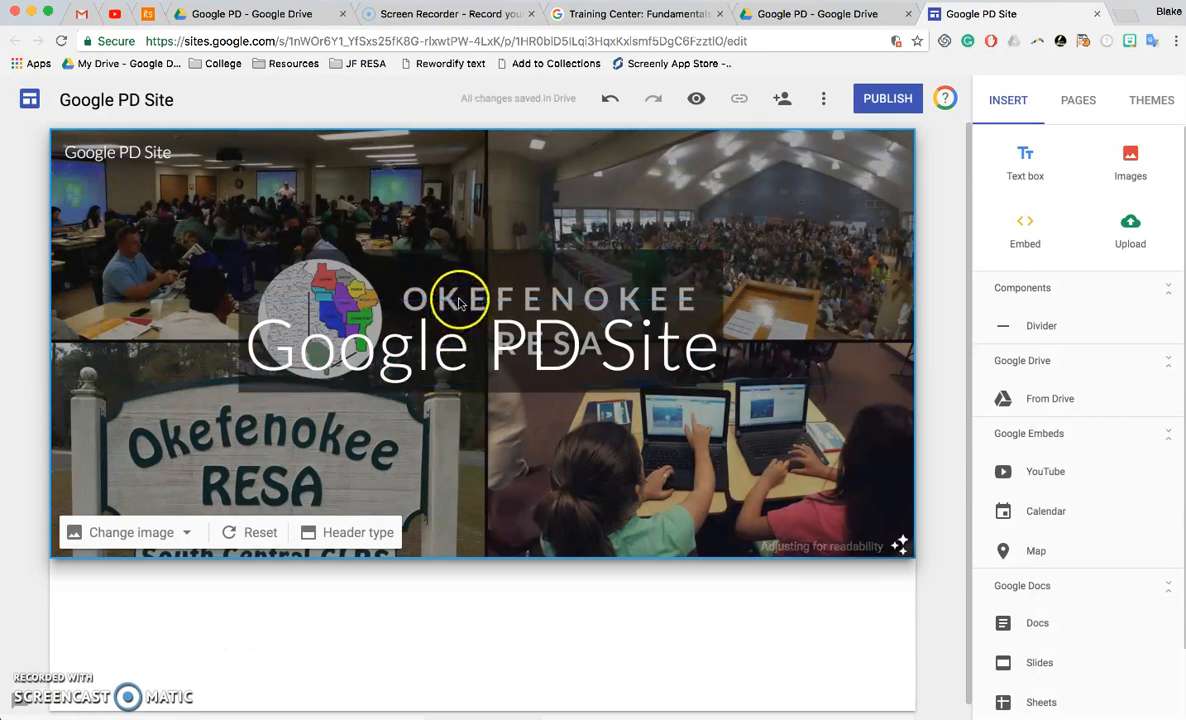
# Step: Turn off the header image's readability adjustment and move the page title out of the header into the page area below
pyautogui.click(898, 546)
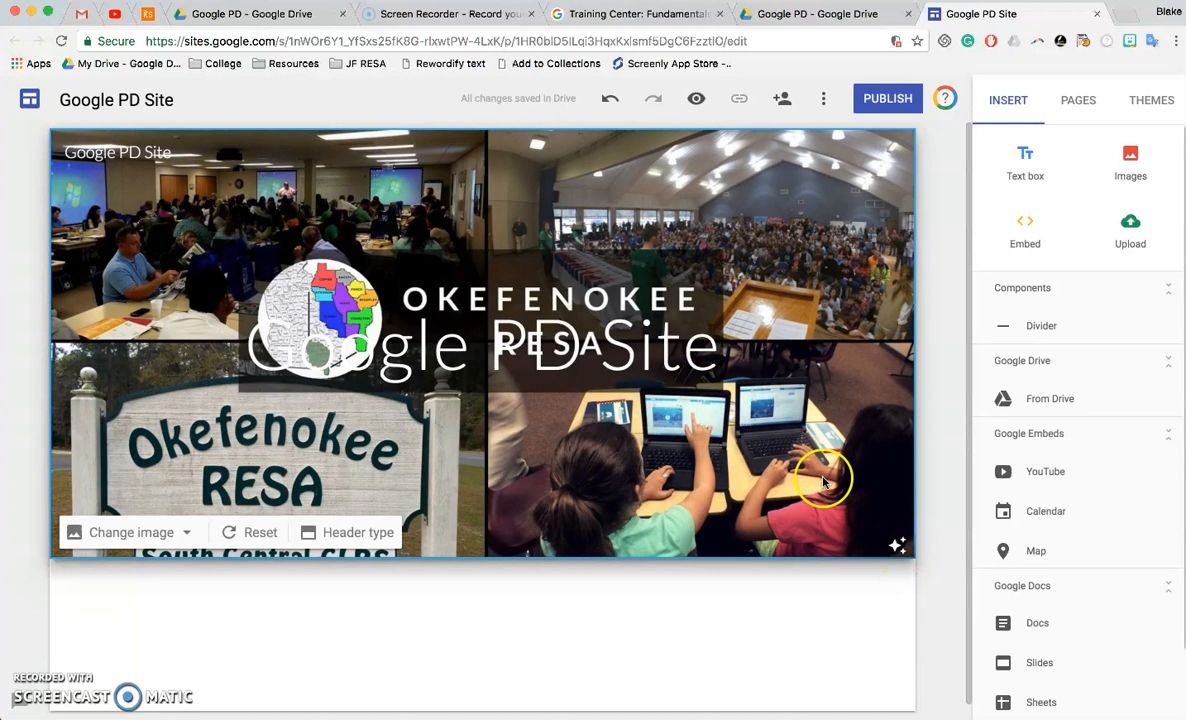
pyautogui.click(530, 342)
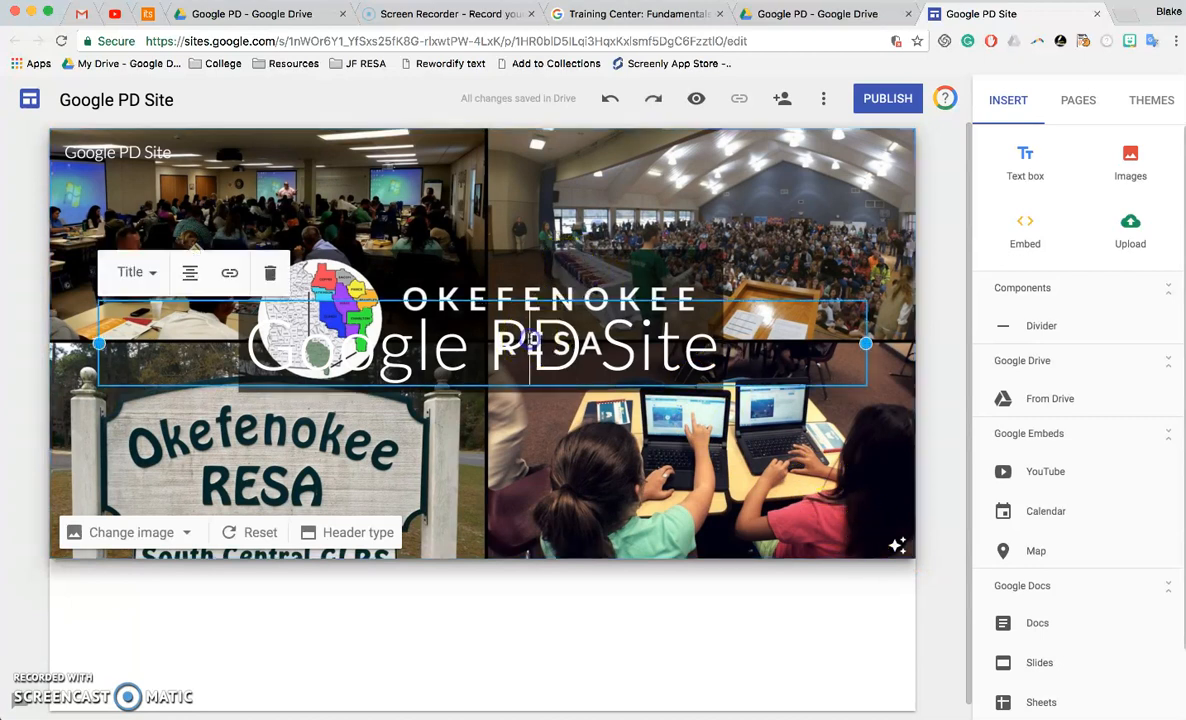
pyautogui.click(765, 302)
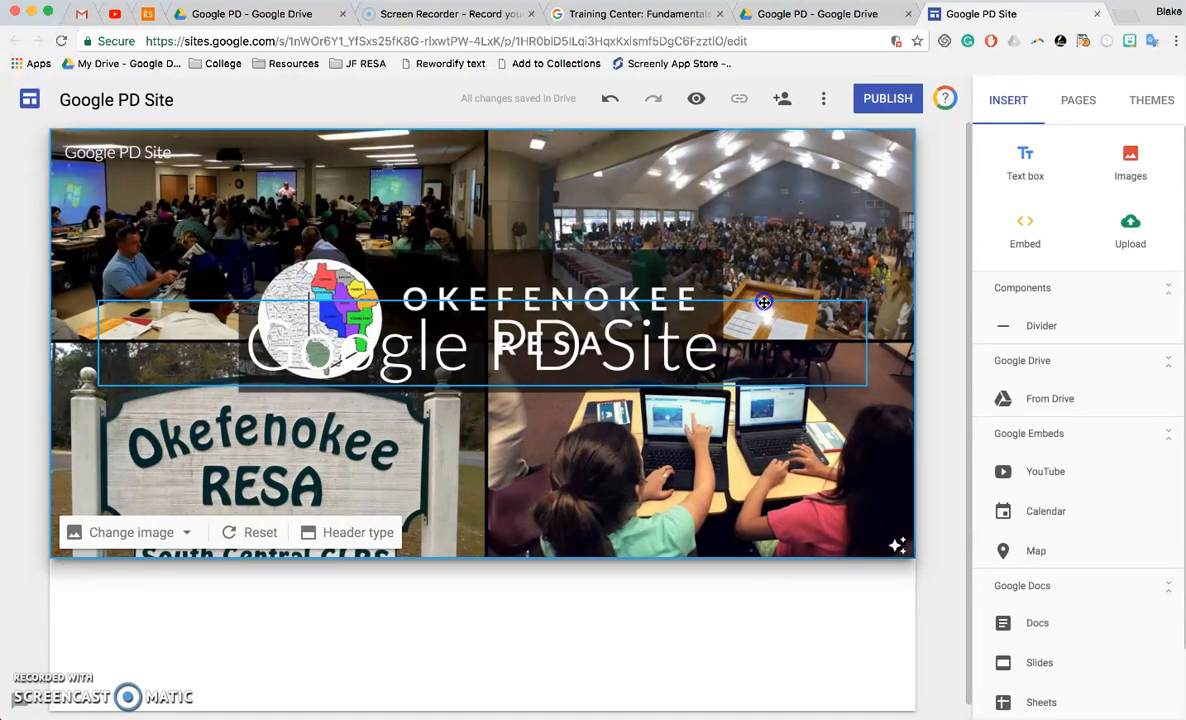
pyautogui.moveTo(764, 310); pyautogui.dragTo(220, 620)
pyautogui.scroll(-2, 220, 620)
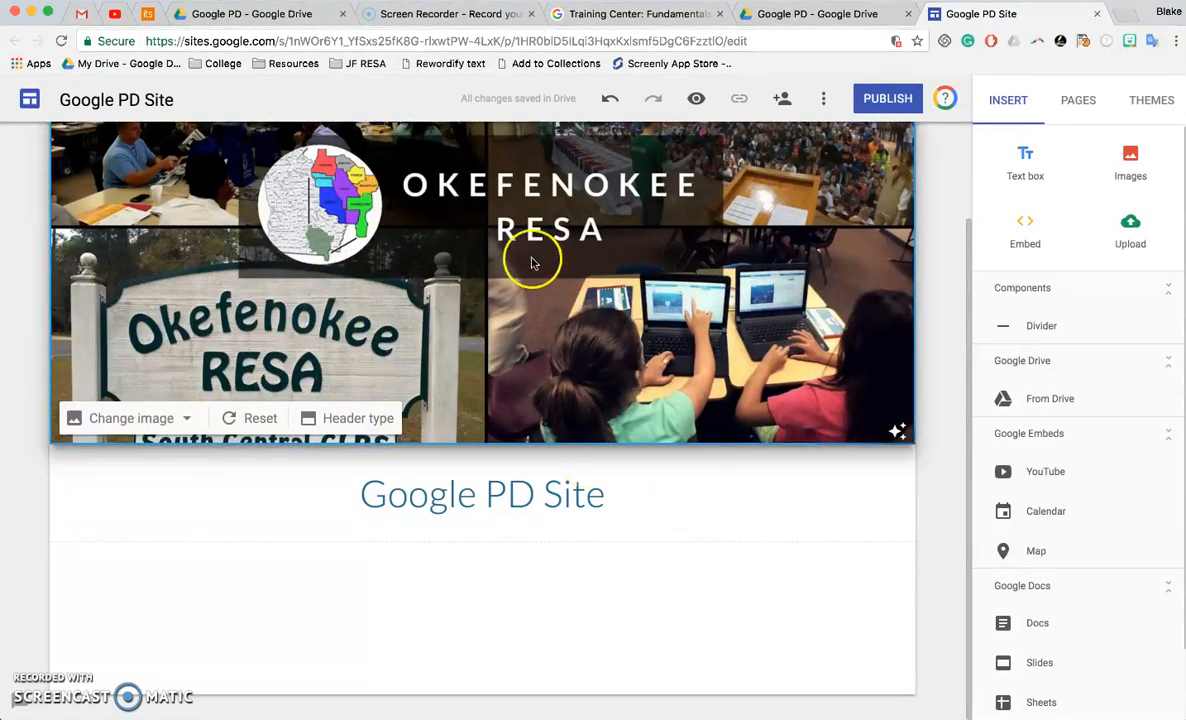
# Step: Try the Title only header type and set the header to Banner
pyautogui.scroll(2, 588, 344)
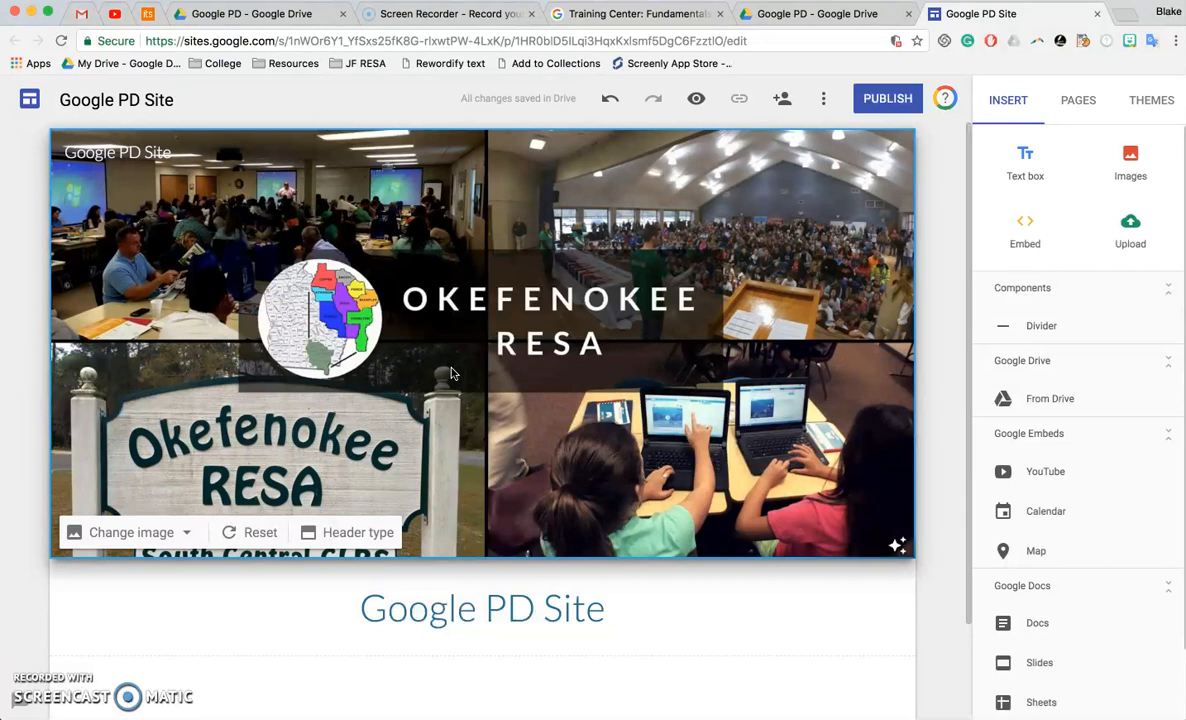
pyautogui.click(348, 530)
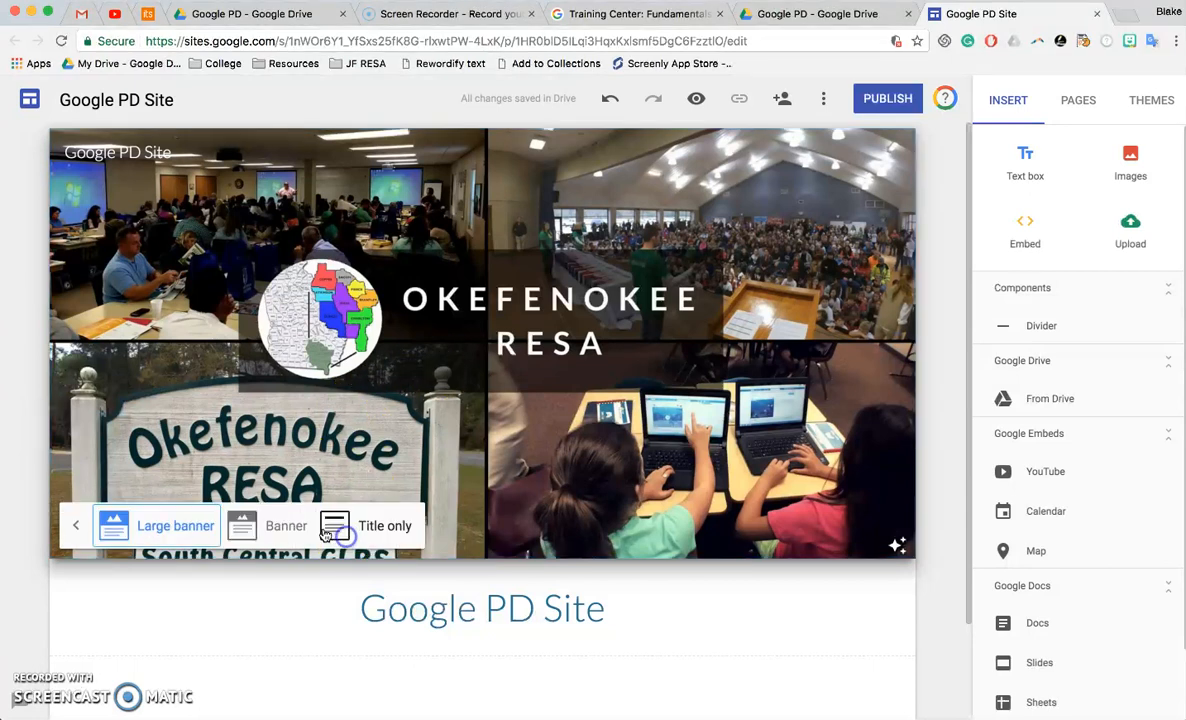
pyautogui.click(244, 524)
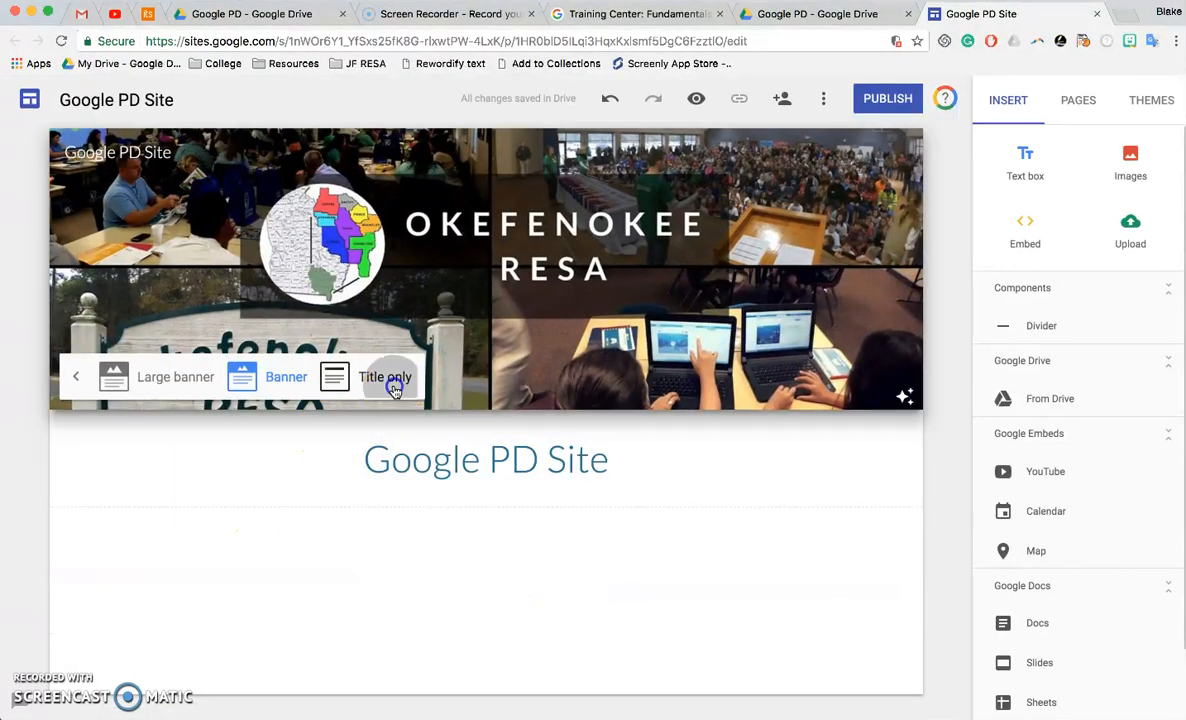
pyautogui.click(392, 386)
pyautogui.click(275, 244)
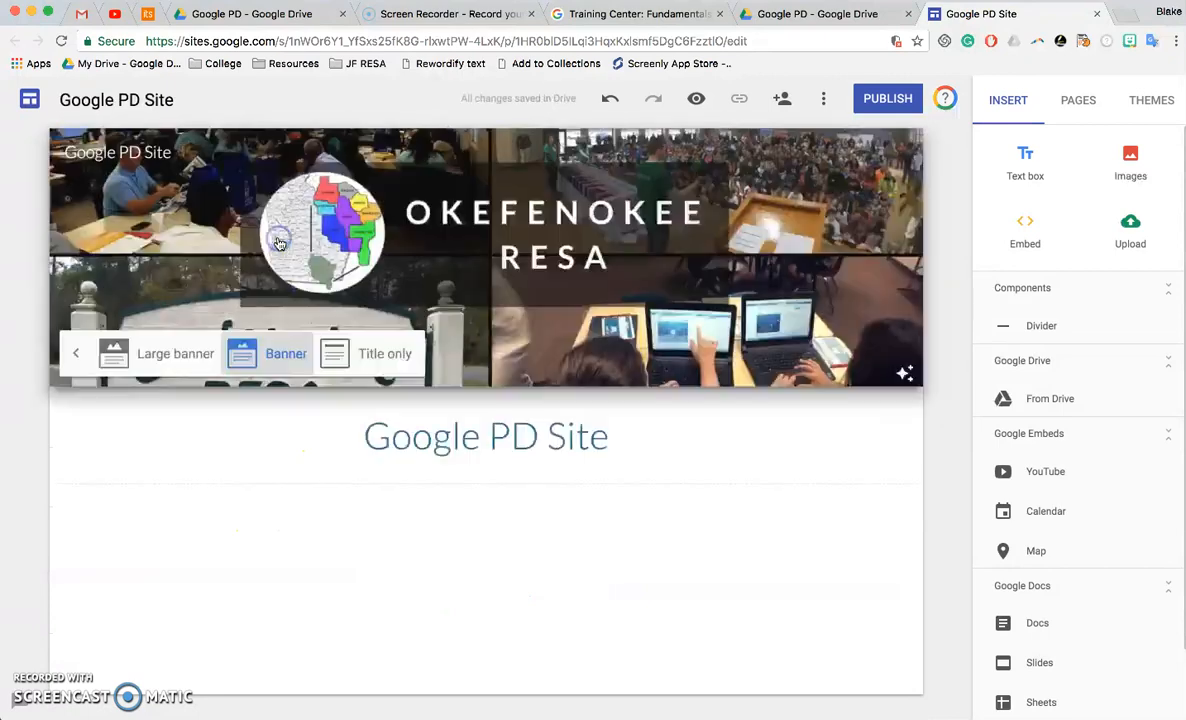
pyautogui.click(745, 591)
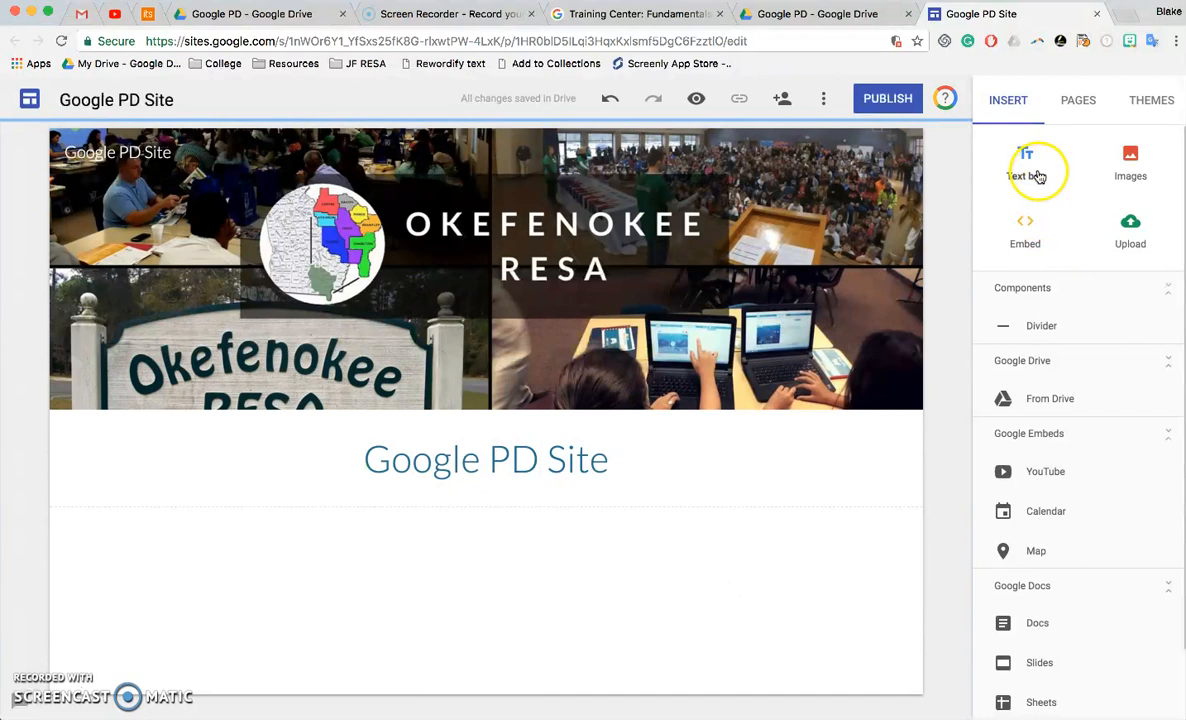
# Step: Add two text boxes below the page title, reading "Google Slides" in the upper one and "Google Sheets" in the lower one
pyautogui.click(489, 500)
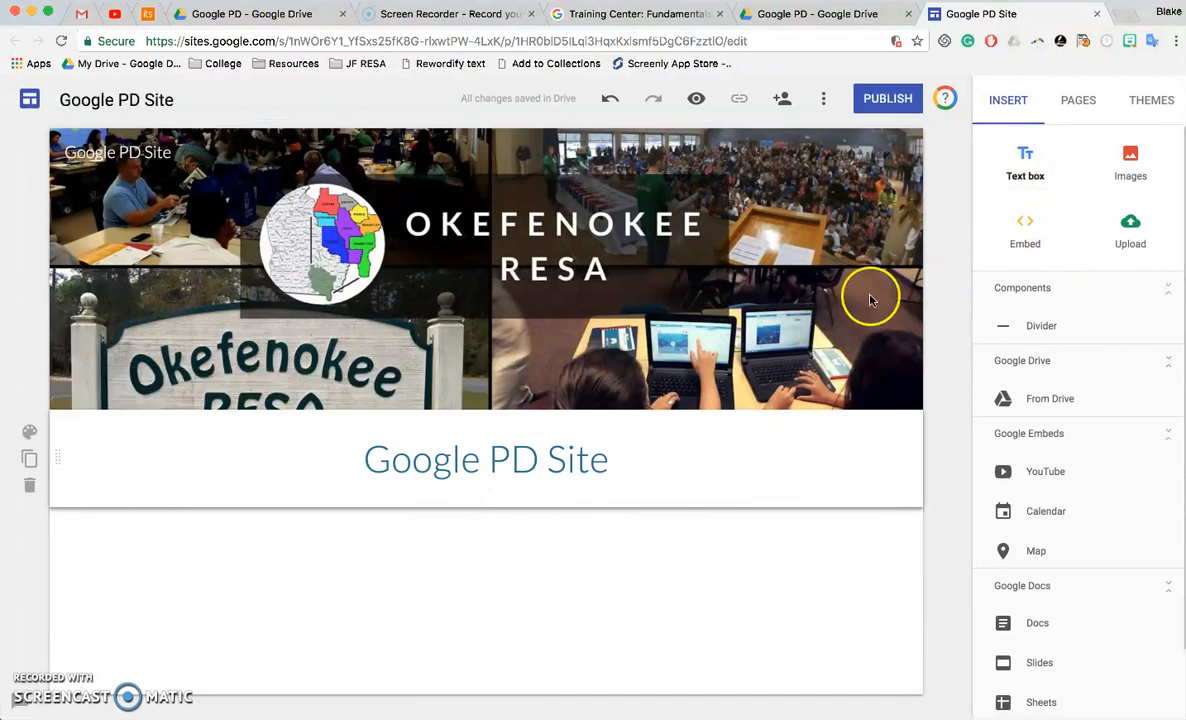
pyautogui.click(1029, 168)
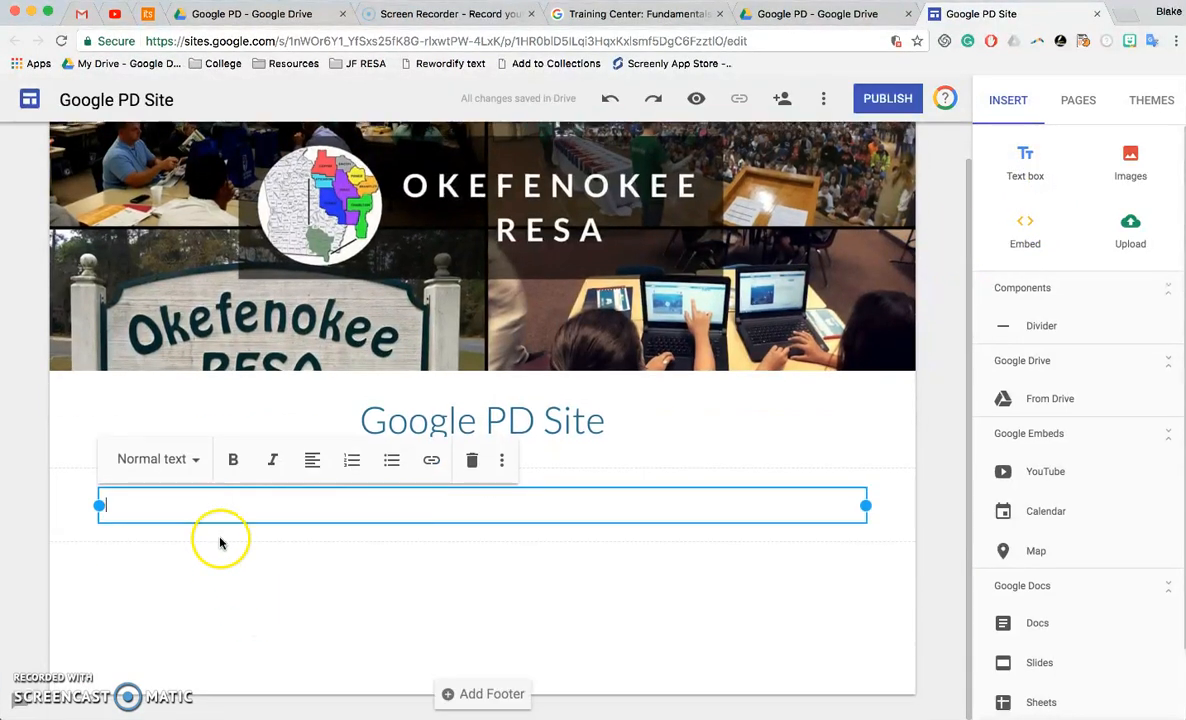
pyautogui.click(1025, 165)
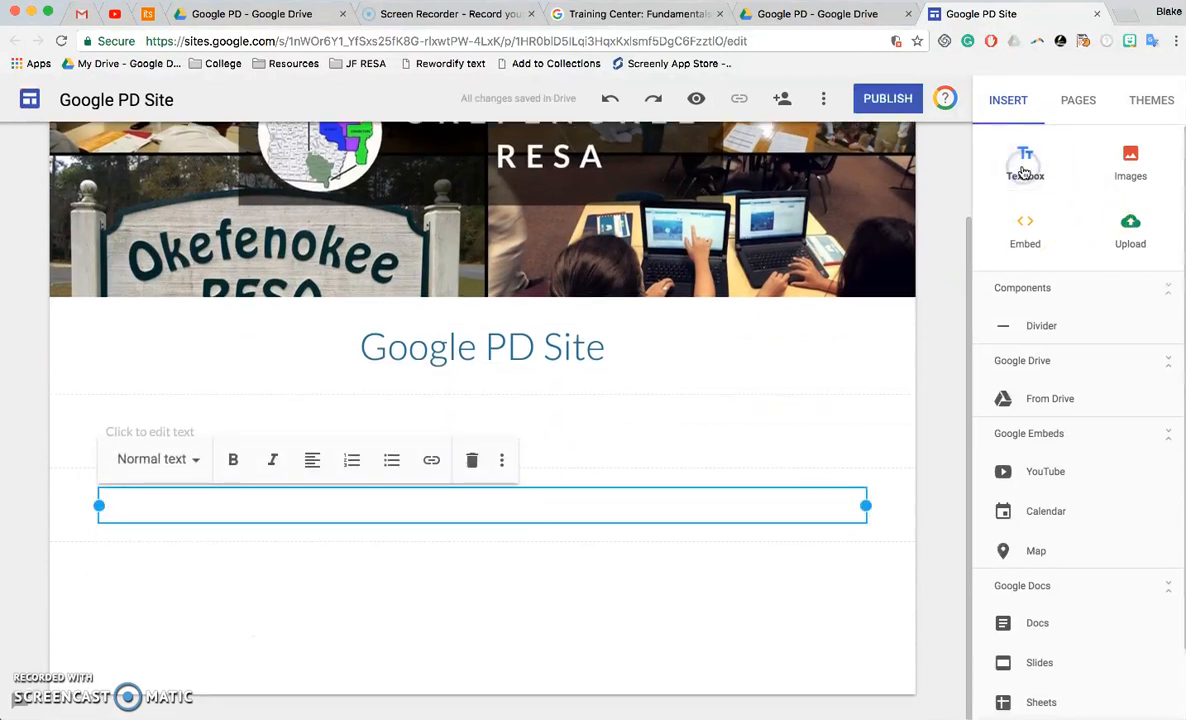
pyautogui.click(161, 428)
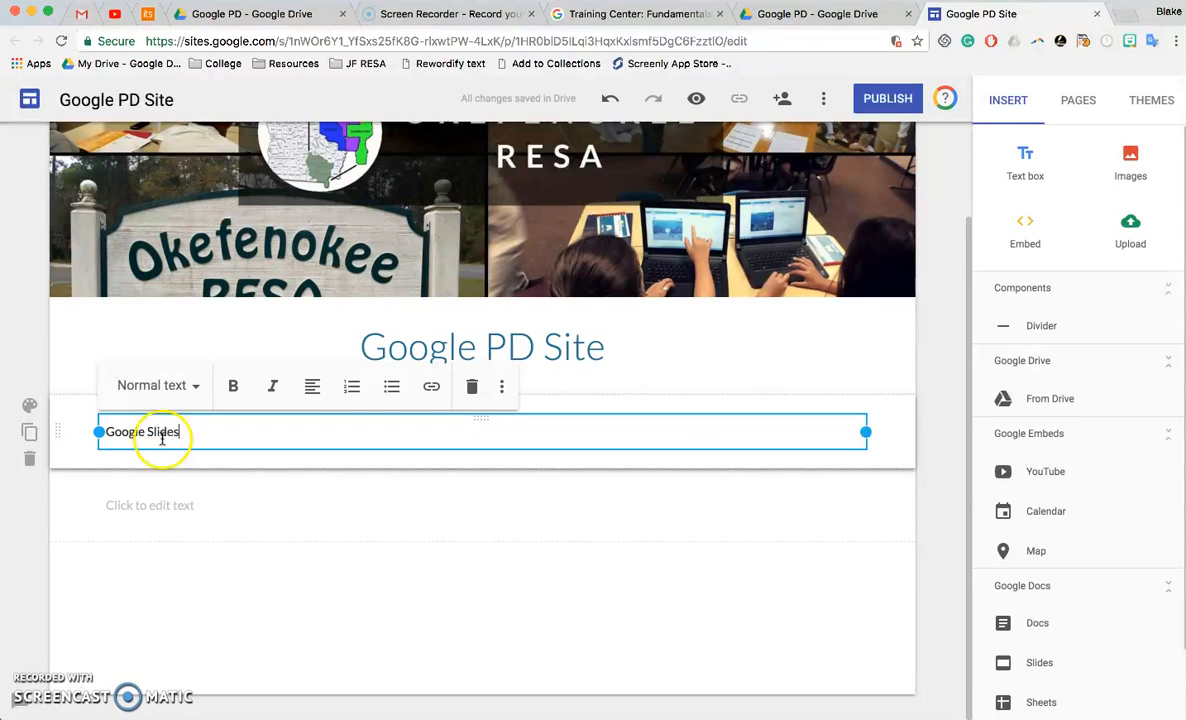
pyautogui.write('Google Slides')
pyautogui.click(164, 503)
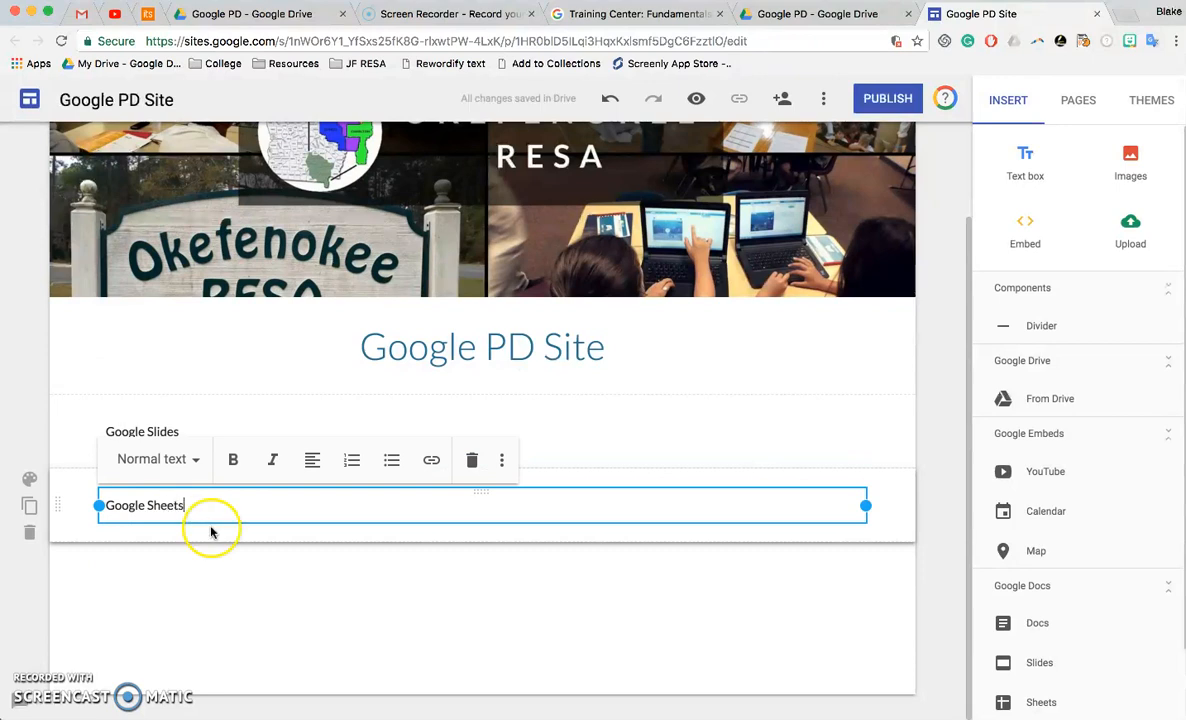
pyautogui.click(251, 572)
# Step: Move the Google Sheets text box into the same row as Google Slides, at the row's right end
pyautogui.click(262, 430)
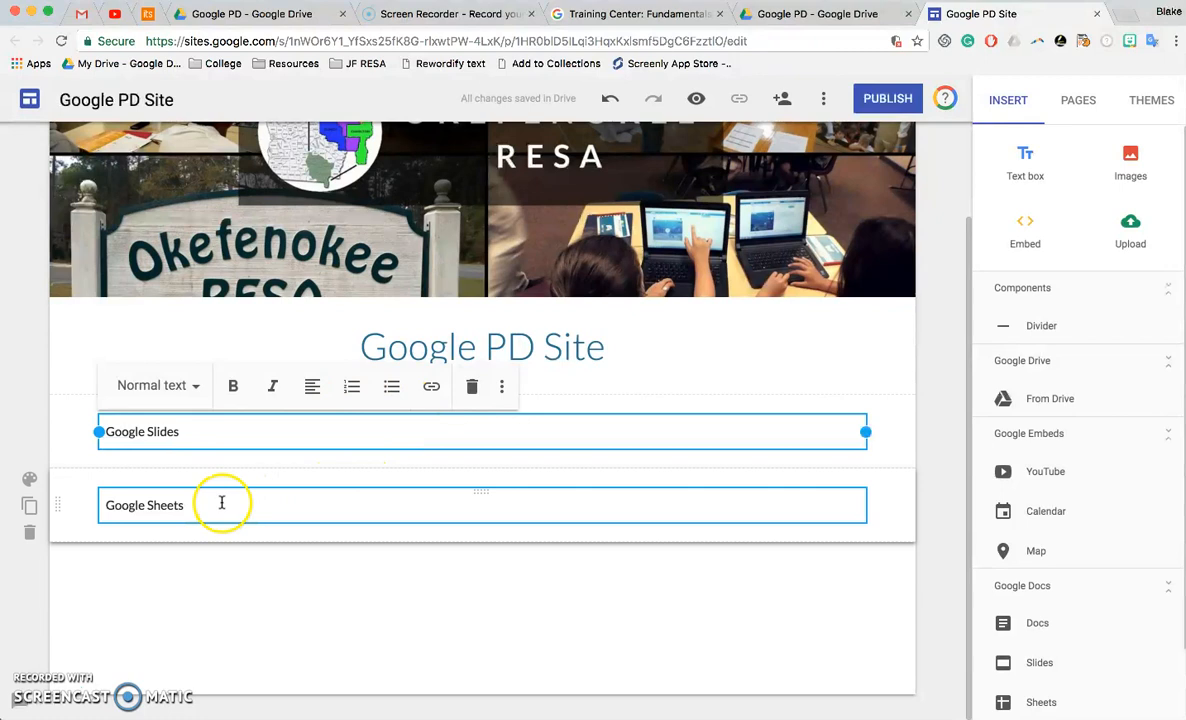
pyautogui.moveTo(234, 490); pyautogui.dragTo(809, 437)
pyautogui.click(790, 515)
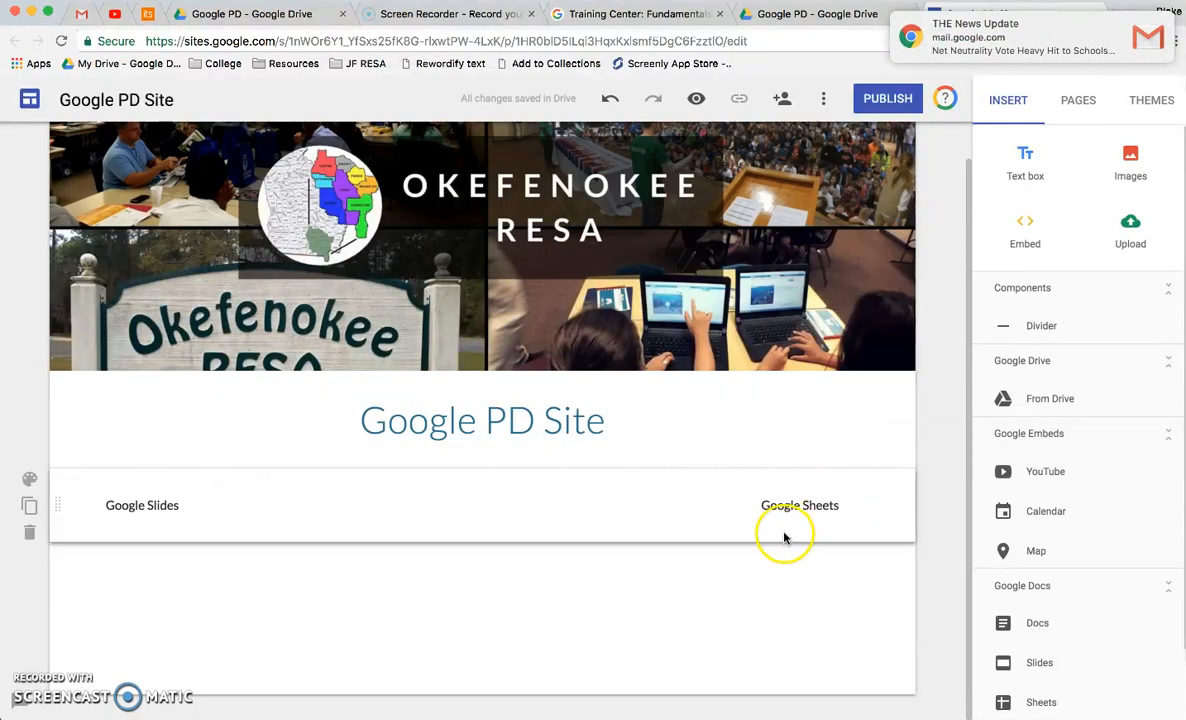
# Step: Narrow the Google Slides text box to just fit its text and move the Google Sheets box directly beside it
pyautogui.moveTo(803, 491); pyautogui.dragTo(503, 506)
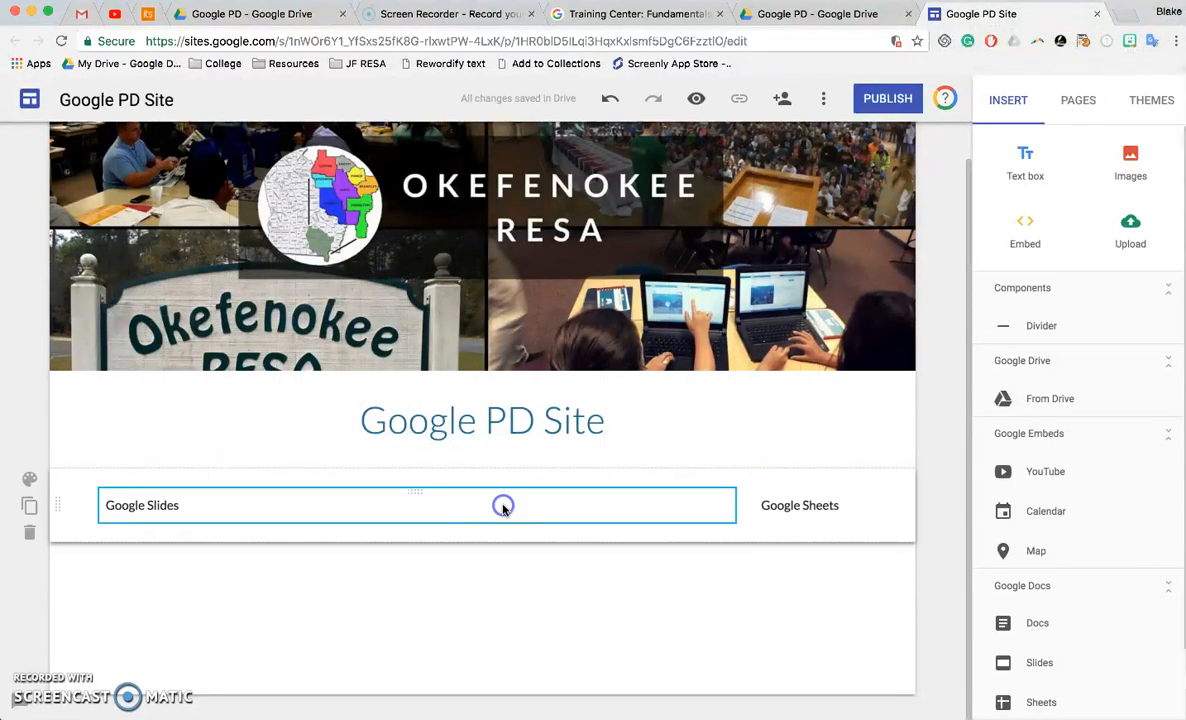
pyautogui.click(733, 508)
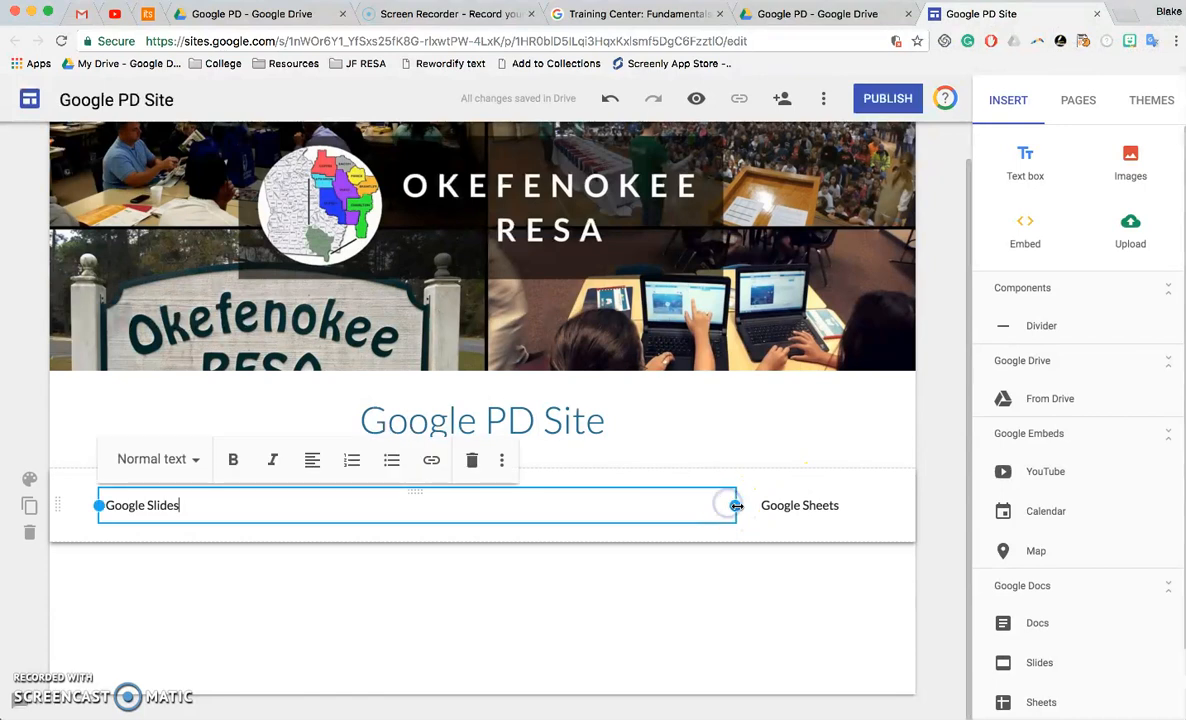
pyautogui.moveTo(728, 505); pyautogui.dragTo(637, 512)
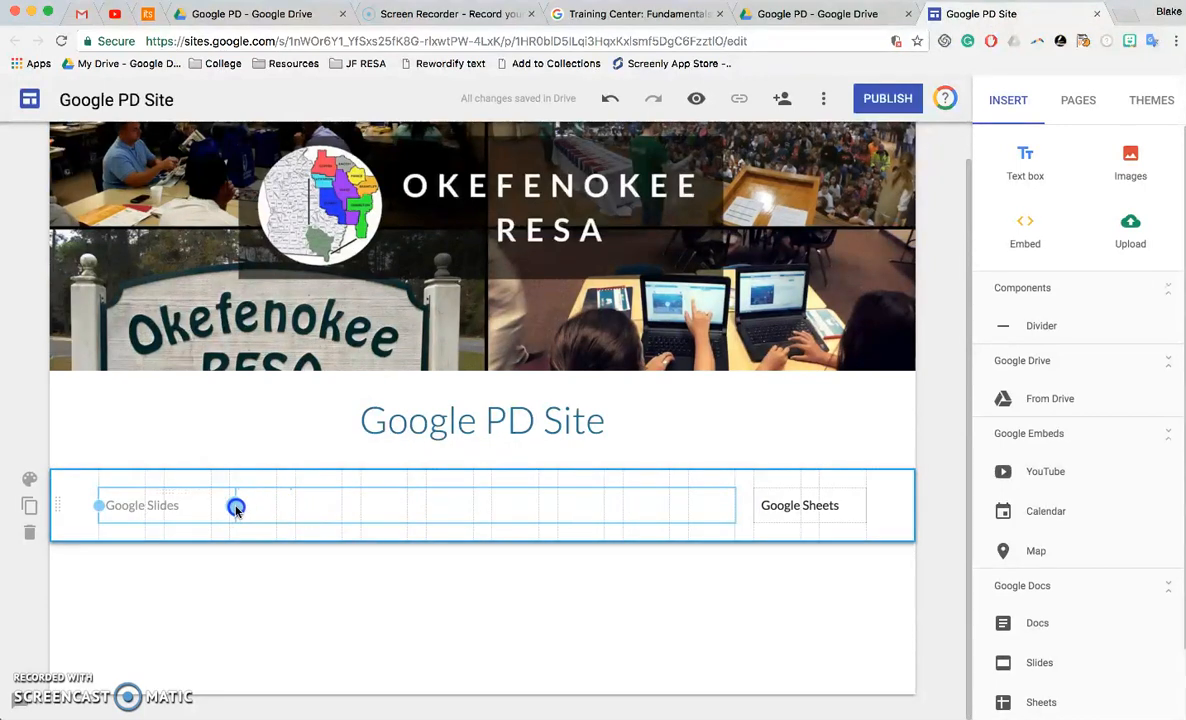
pyautogui.moveTo(230, 508); pyautogui.dragTo(230, 511)
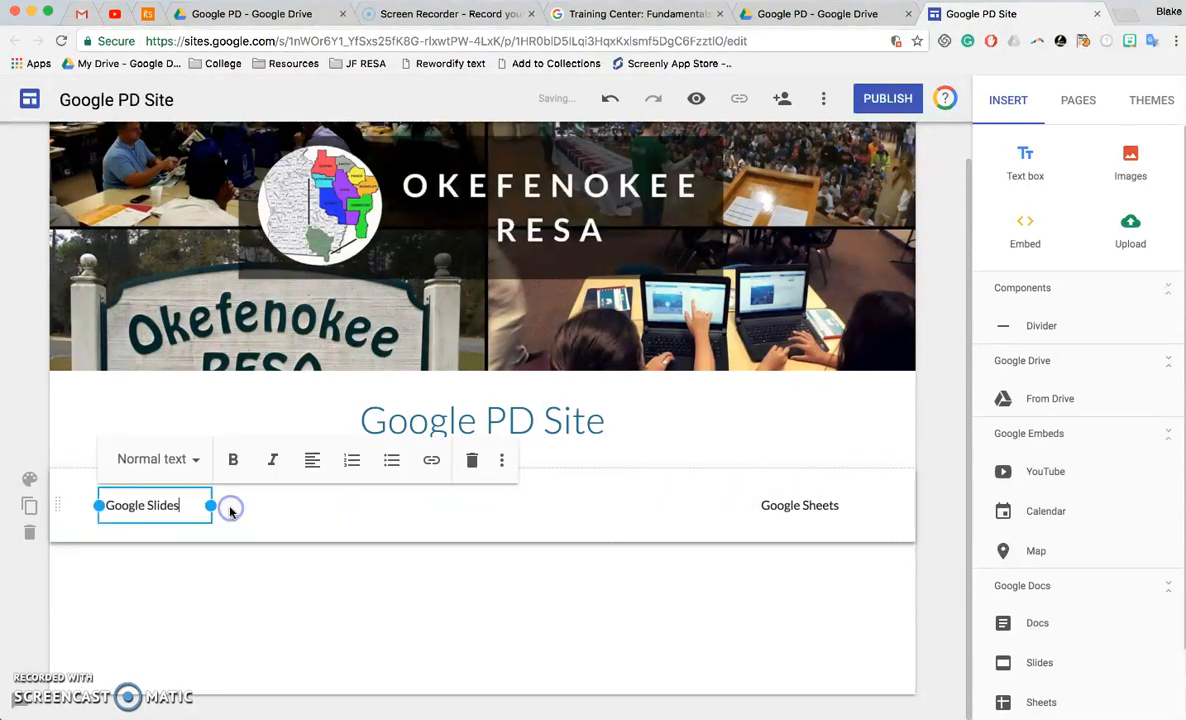
pyautogui.click(795, 504)
pyautogui.moveTo(807, 500); pyautogui.dragTo(281, 498)
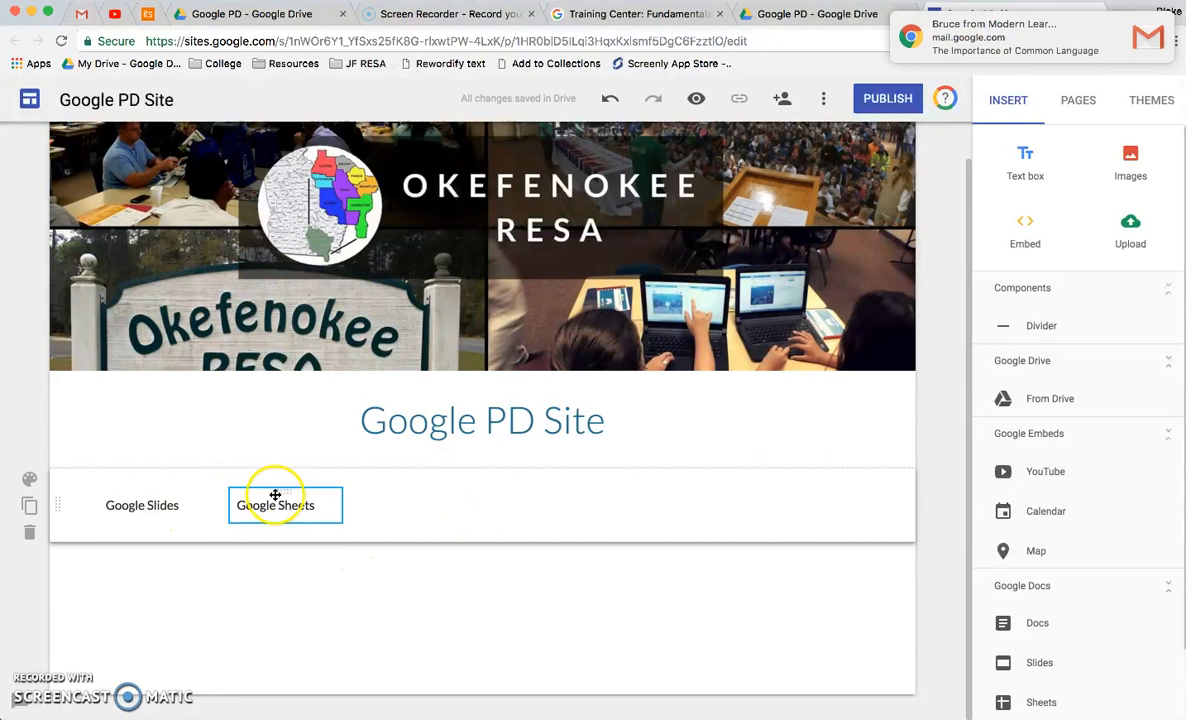
# Step: Add a third narrow text box reading "Google Forms" and place it directly to the right of Google Sheets in the same row
pyautogui.click(1025, 155)
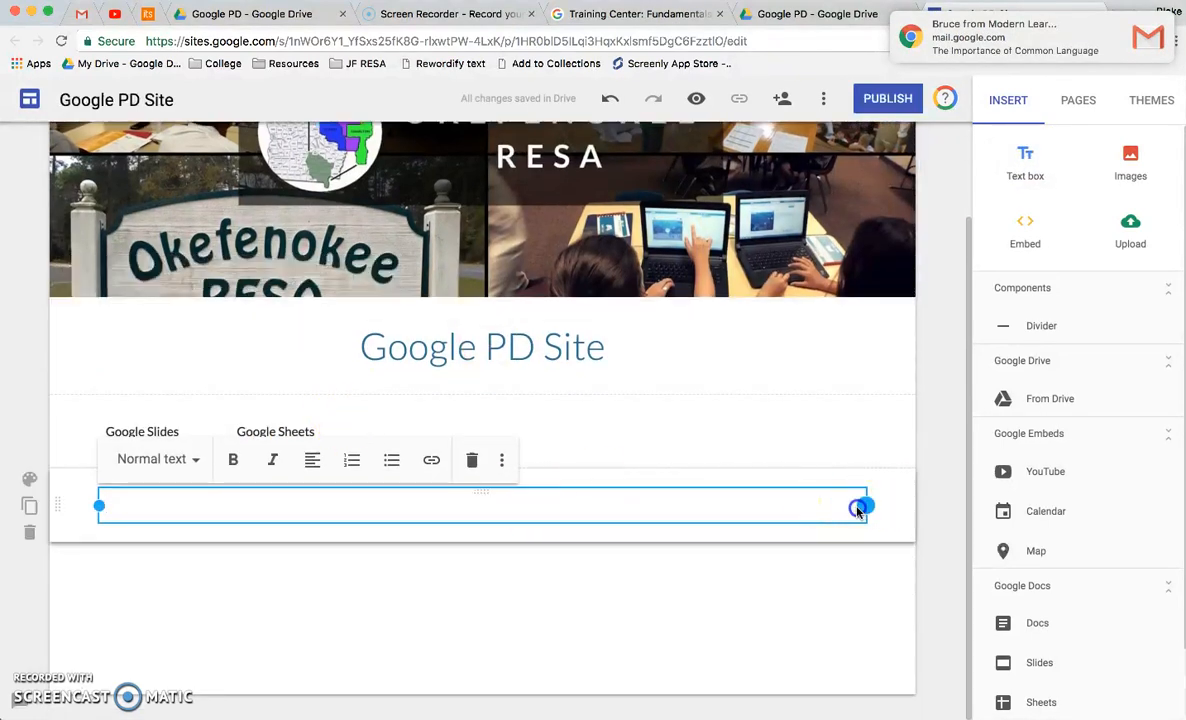
pyautogui.moveTo(866, 507); pyautogui.dragTo(403, 534)
pyautogui.moveTo(225, 520); pyautogui.dragTo(228, 519)
pyautogui.write('Google Forms')
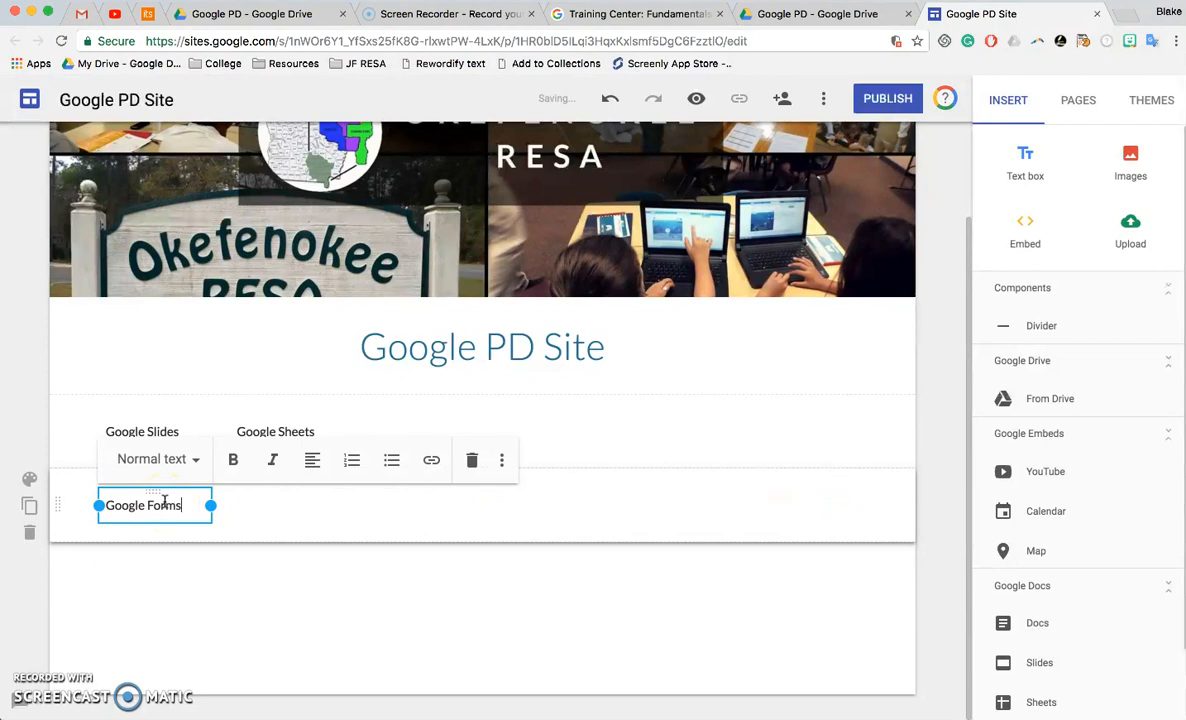
pyautogui.click(221, 545)
pyautogui.moveTo(170, 489); pyautogui.dragTo(386, 421)
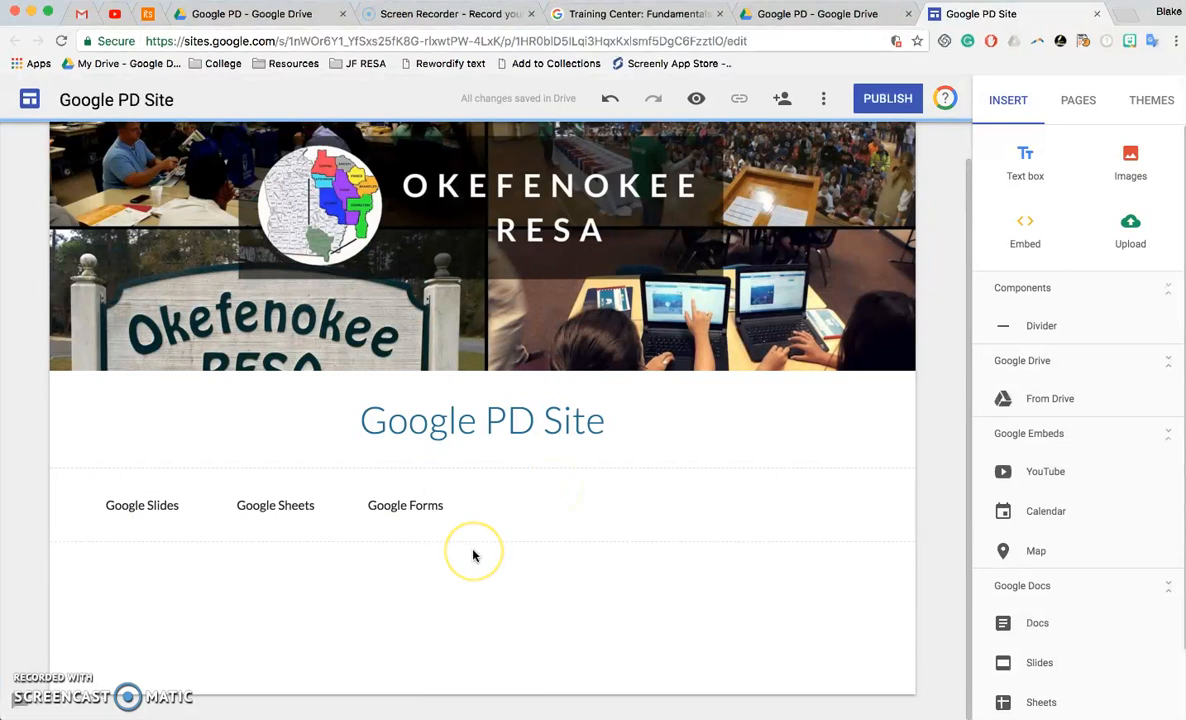
pyautogui.moveTo(378, 498)
pyautogui.mouseDown()
pyautogui.moveTo(435, 495)
pyautogui.moveTo(394, 495)
pyautogui.mouseUp()
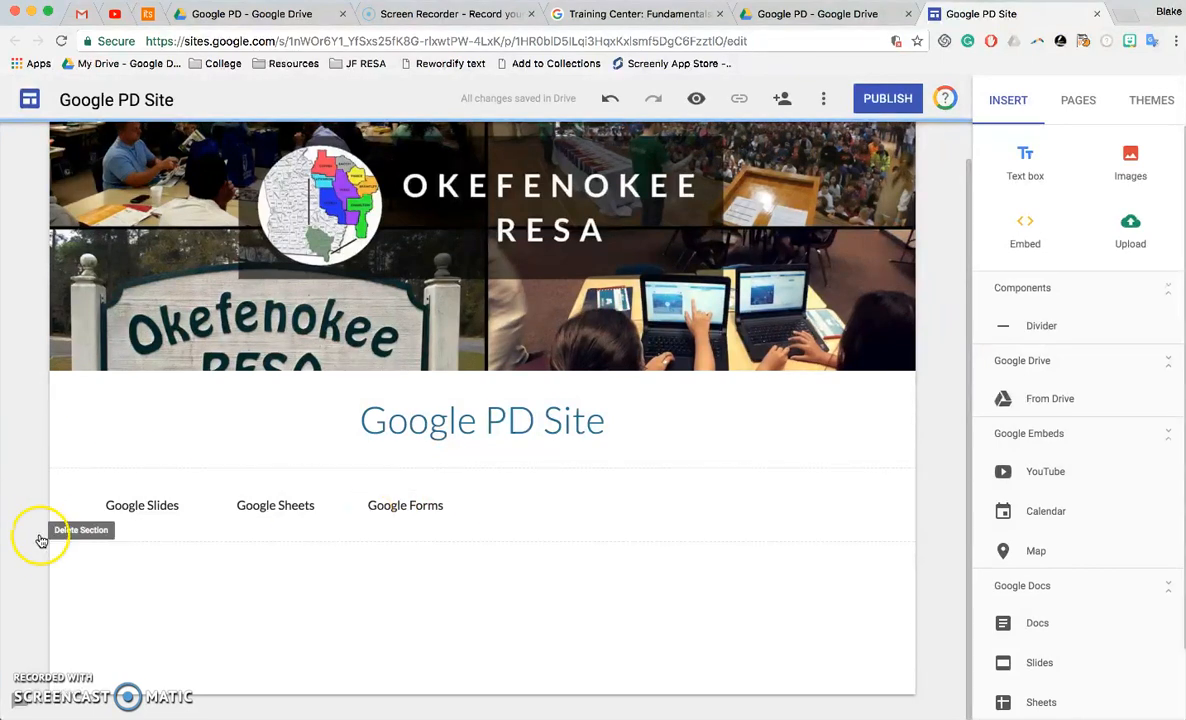
# Step: Try the Regular and Emphasis 1 backgrounds on the text box row's section, and set its style to Emphasis 2
pyautogui.click(32, 481)
pyautogui.click(145, 540)
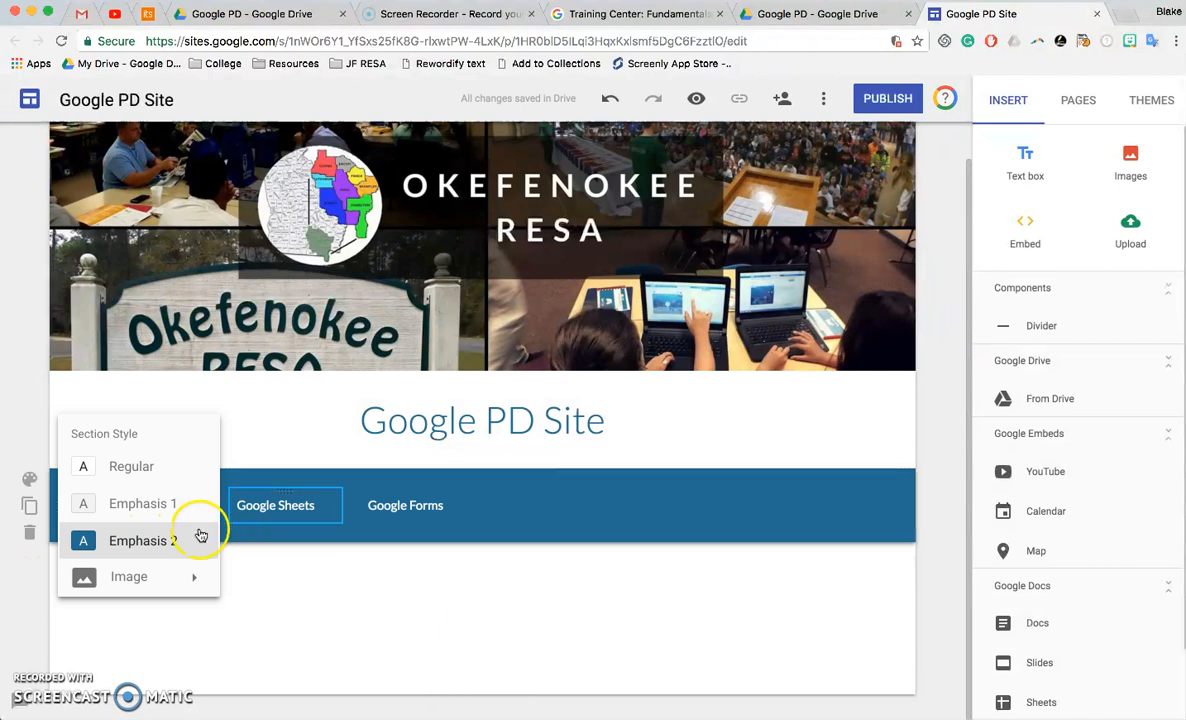
pyautogui.click(150, 472)
pyautogui.click(155, 503)
pyautogui.click(139, 545)
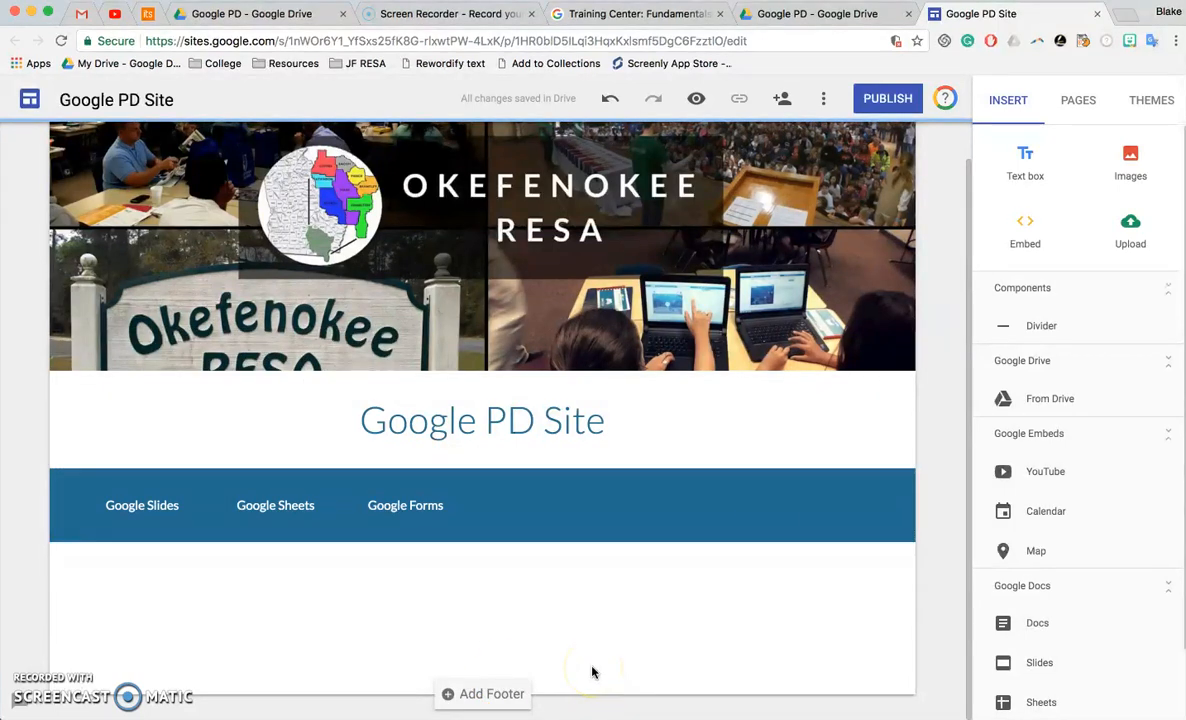
pyautogui.click(31, 482)
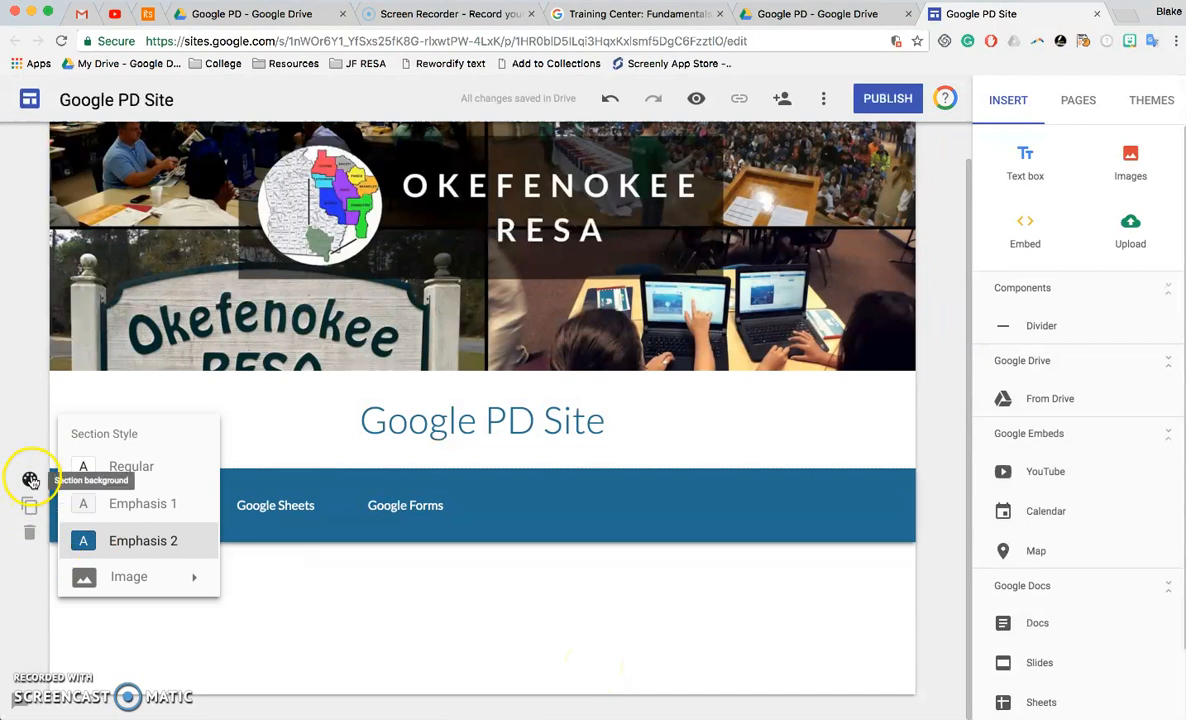
pyautogui.click(295, 588)
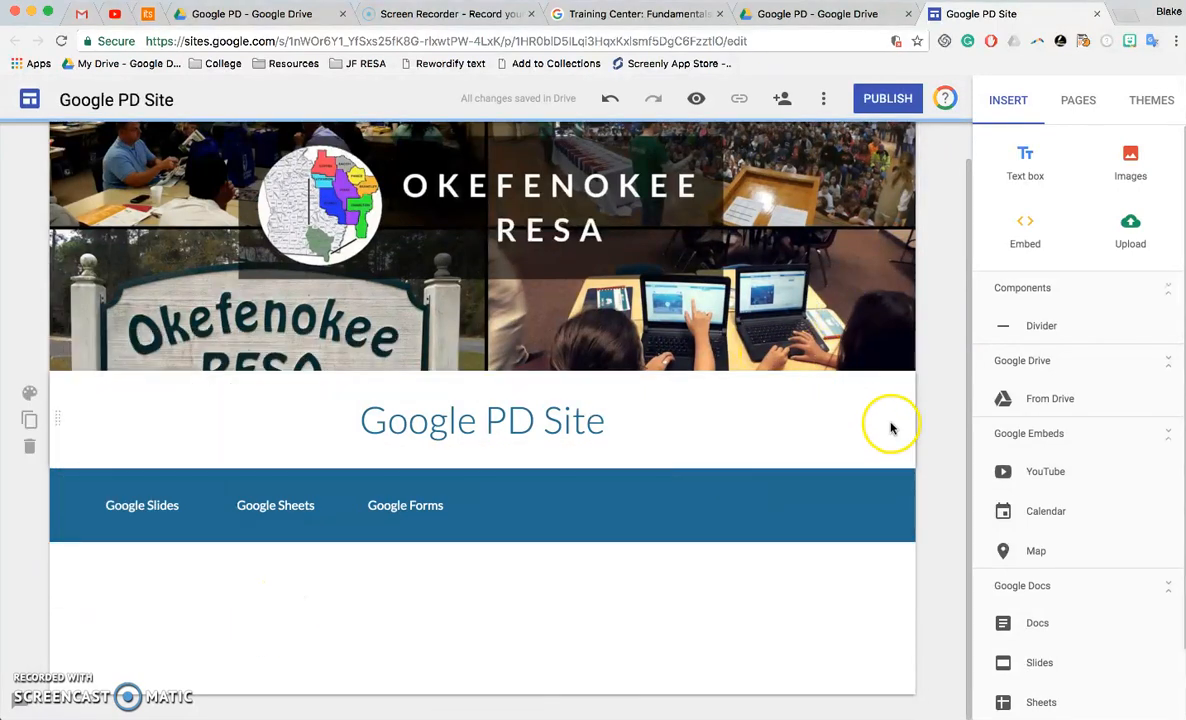
# Step: Insert Screen Shot 2017-12-08 at 2.07.44 PM.png from the Google PD folder within #RESA Schools and RESA Groups in Google Drive
pyautogui.click(1133, 178)
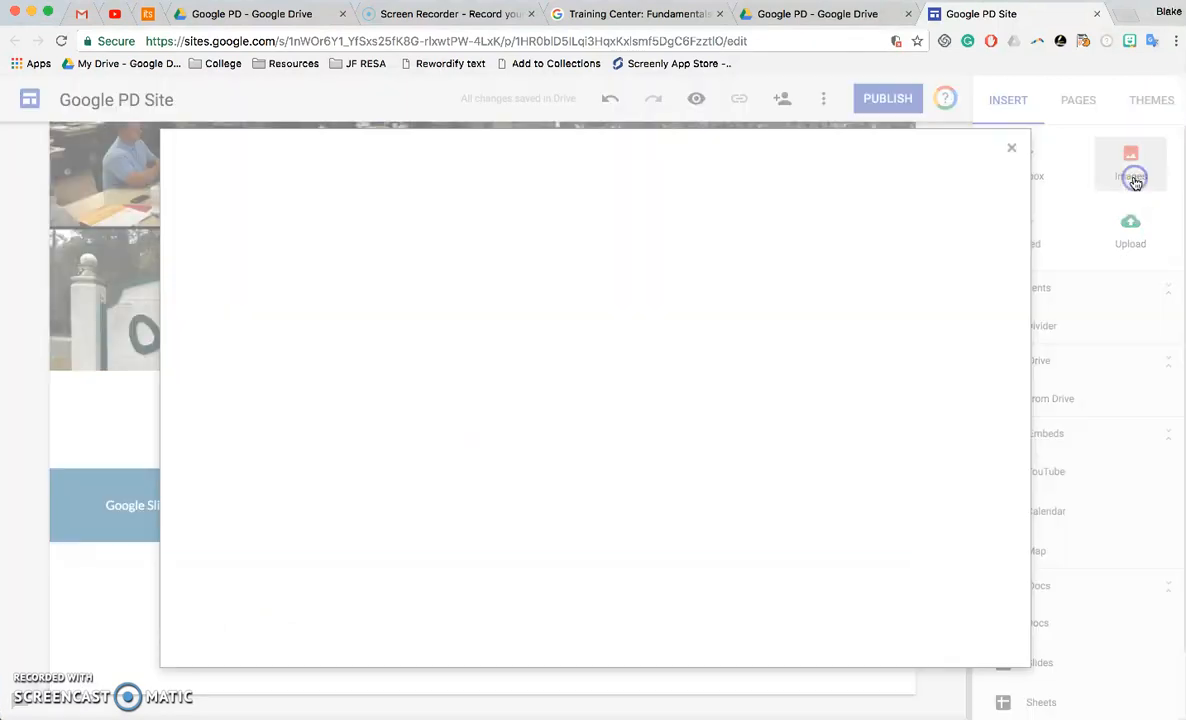
pyautogui.click(453, 200)
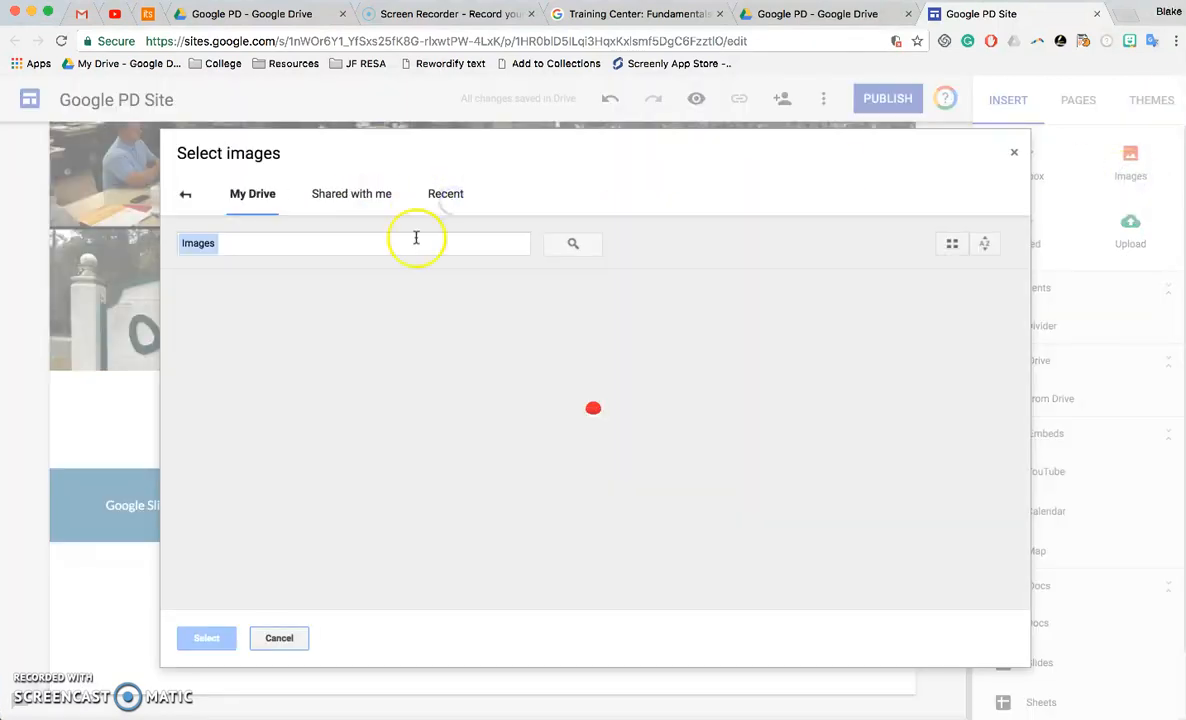
pyautogui.doubleClick(281, 325)
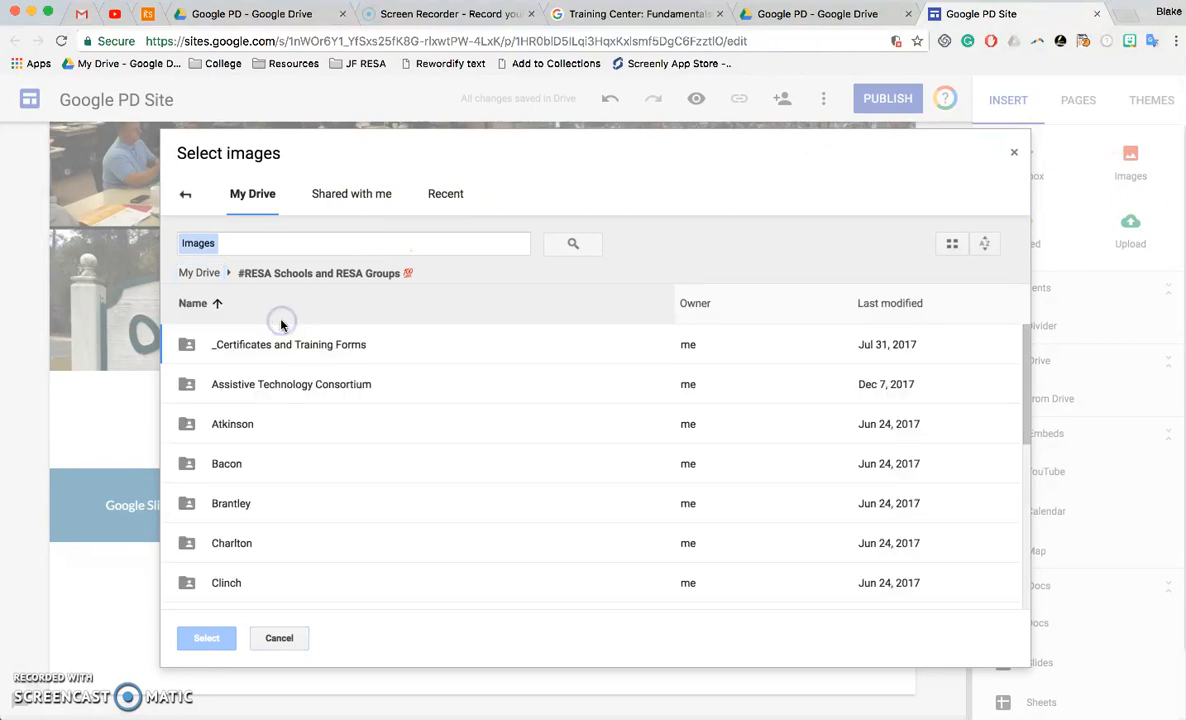
pyautogui.scroll(-1, 228, 463)
pyautogui.scroll(-3, 233, 465)
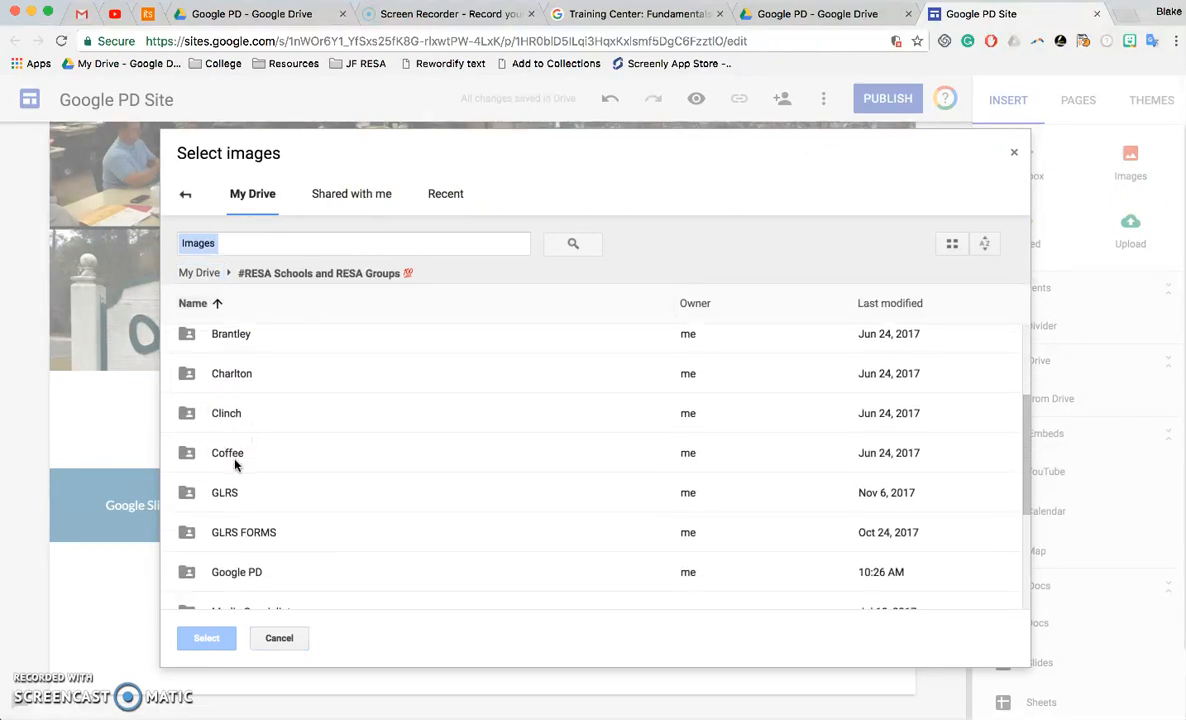
pyautogui.doubleClick(222, 570)
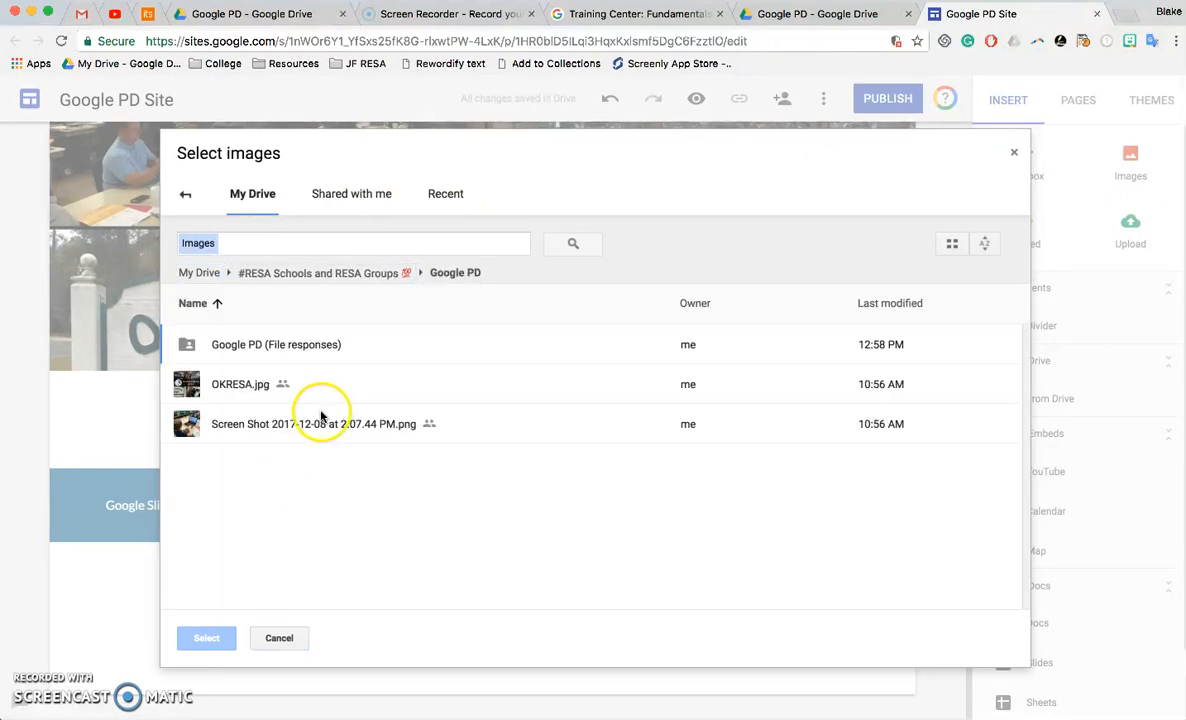
pyautogui.click(265, 430)
pyautogui.click(204, 637)
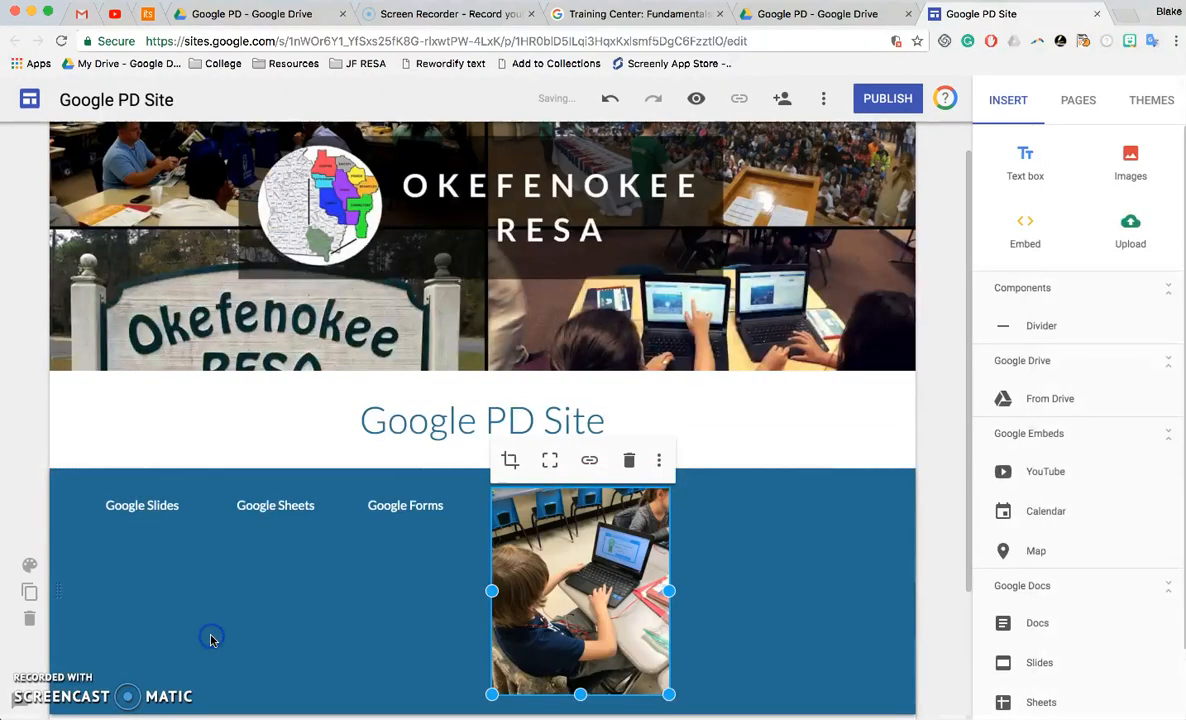
# Step: Move the inserted photo into its own section below the blue text row and align it with the section's left margin
pyautogui.scroll(-2, 540, 580)
pyautogui.moveTo(577, 474); pyautogui.dragTo(355, 614)
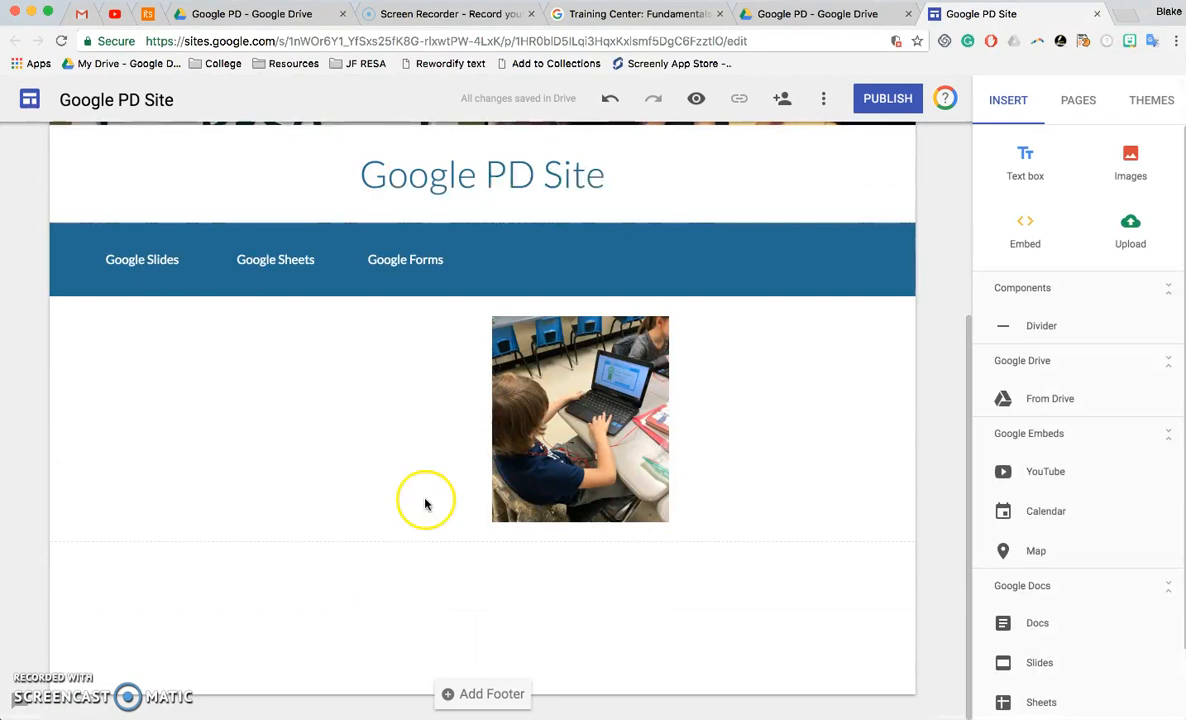
pyautogui.moveTo(565, 370); pyautogui.dragTo(195, 380)
pyautogui.click(577, 397)
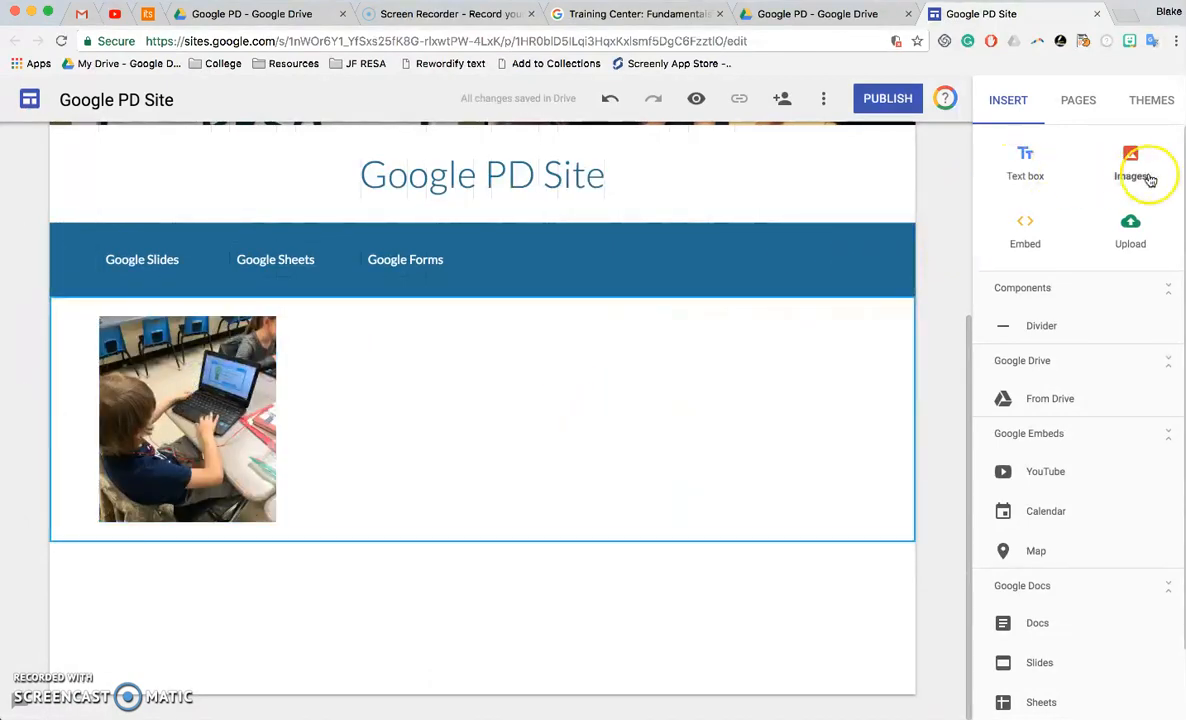
# Step: Insert the first Google image result for "coffee" beside the student photo and shrink it to the photo's height
pyautogui.click(1150, 179)
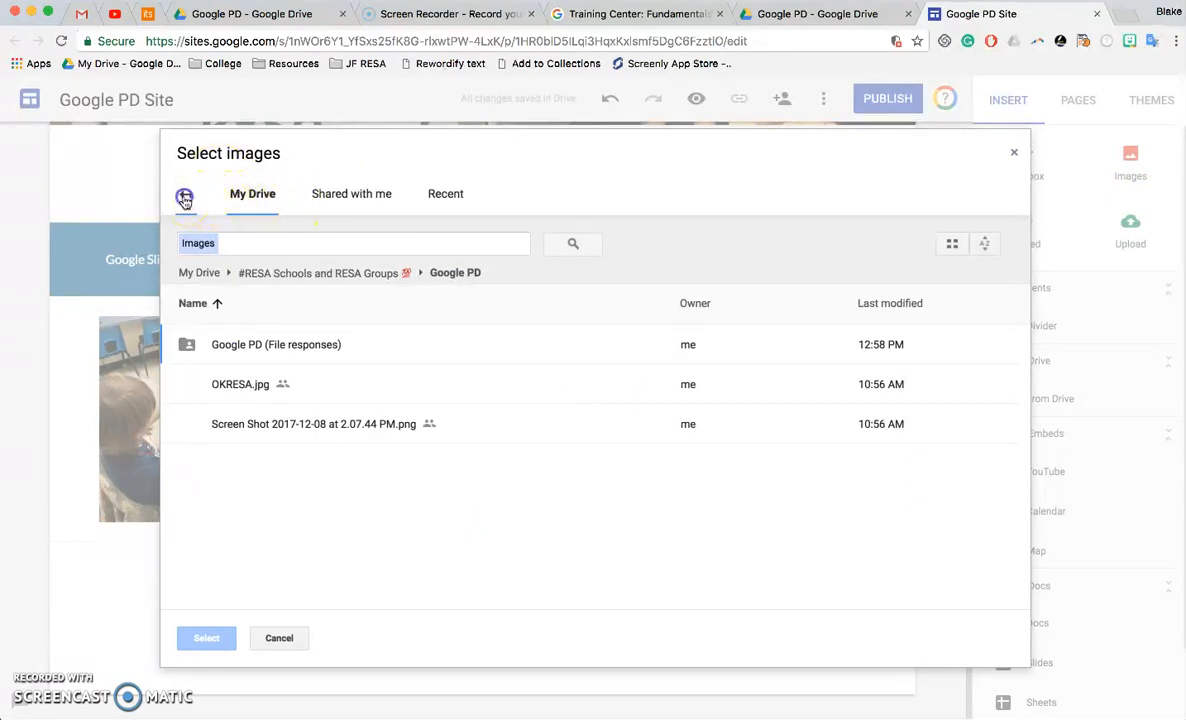
pyautogui.click(184, 197)
pyautogui.click(279, 196)
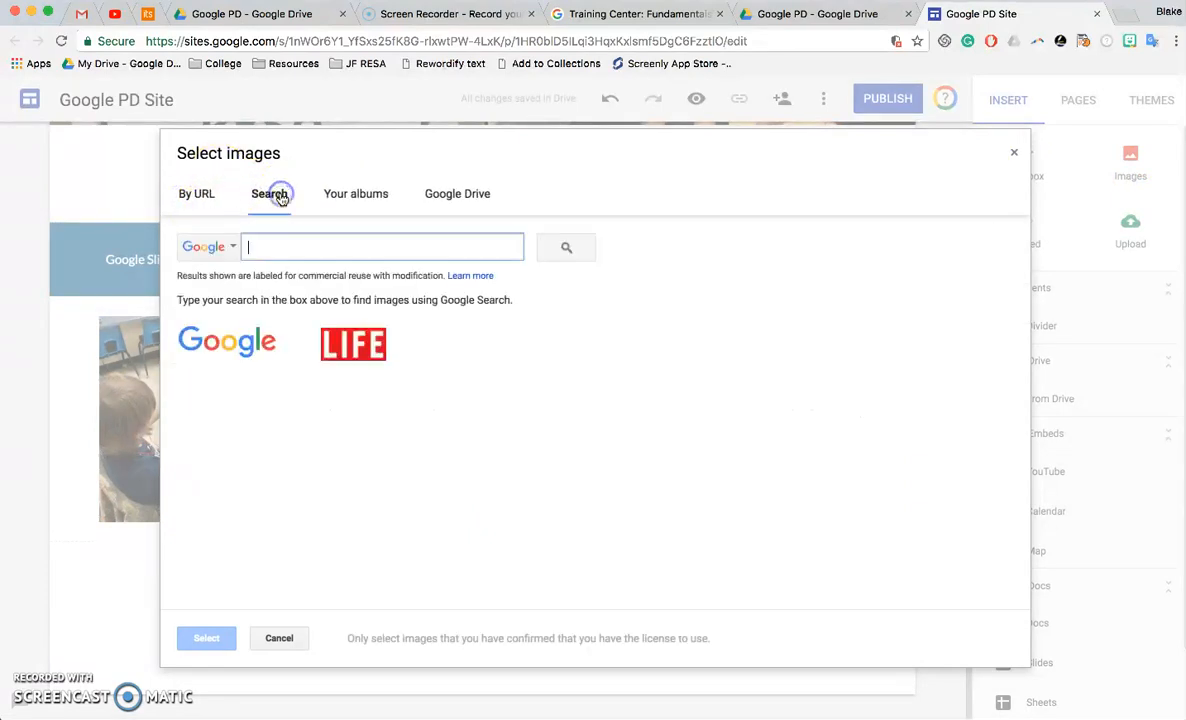
pyautogui.write('coffee')
pyautogui.press('Return')
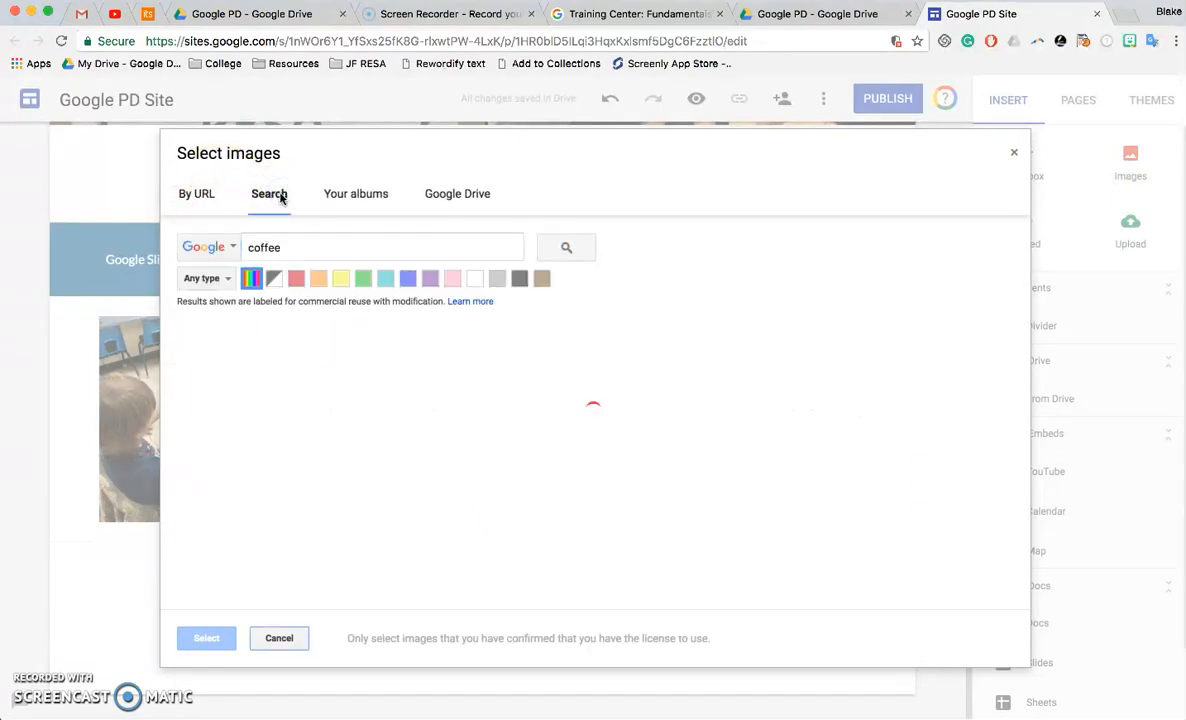
pyautogui.click(263, 348)
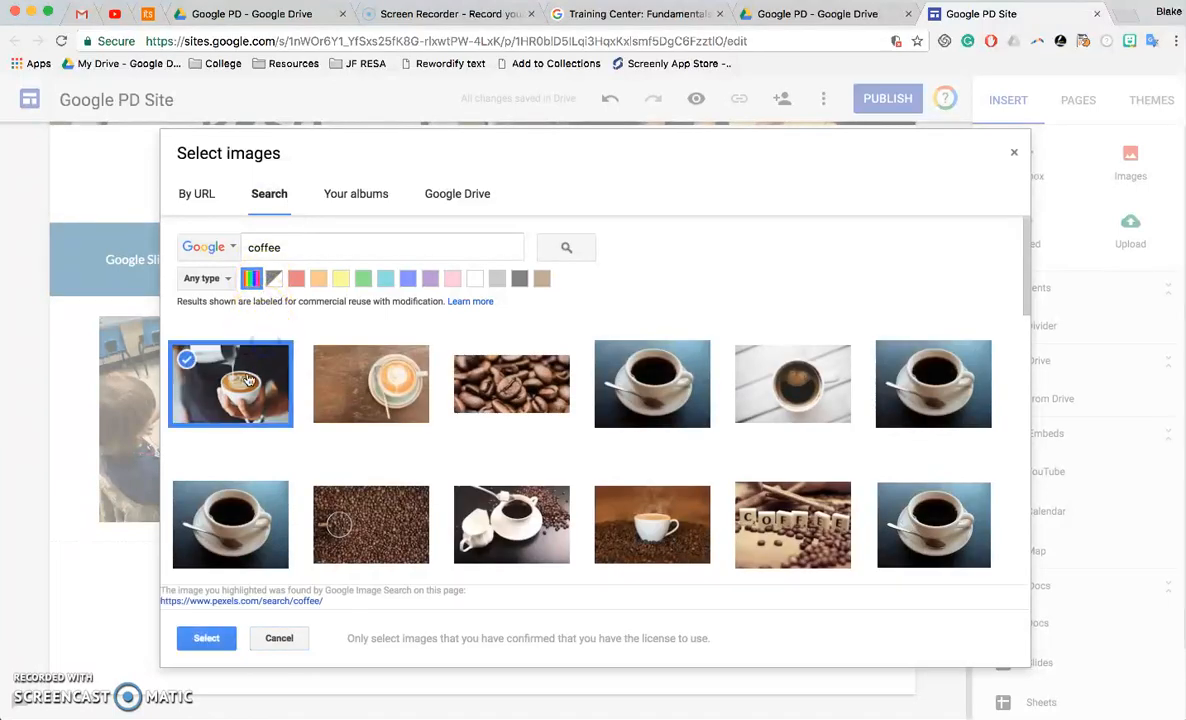
pyautogui.click(206, 638)
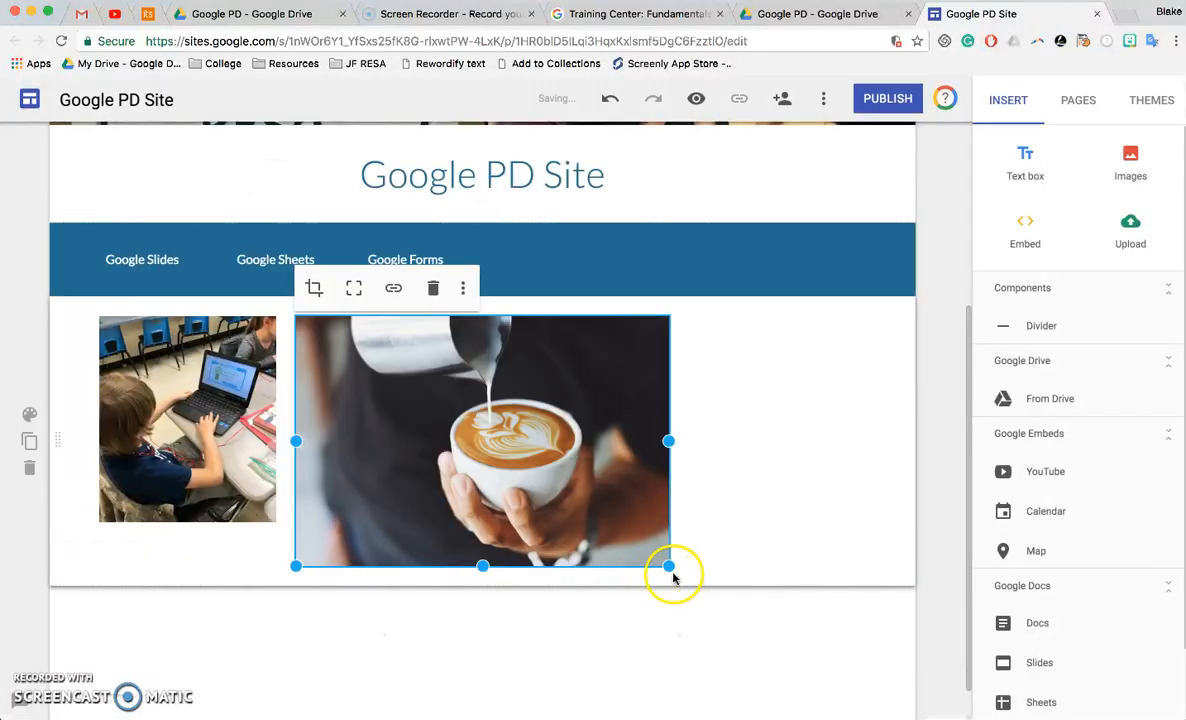
pyautogui.moveTo(648, 566); pyautogui.dragTo(547, 522)
pyautogui.click(708, 620)
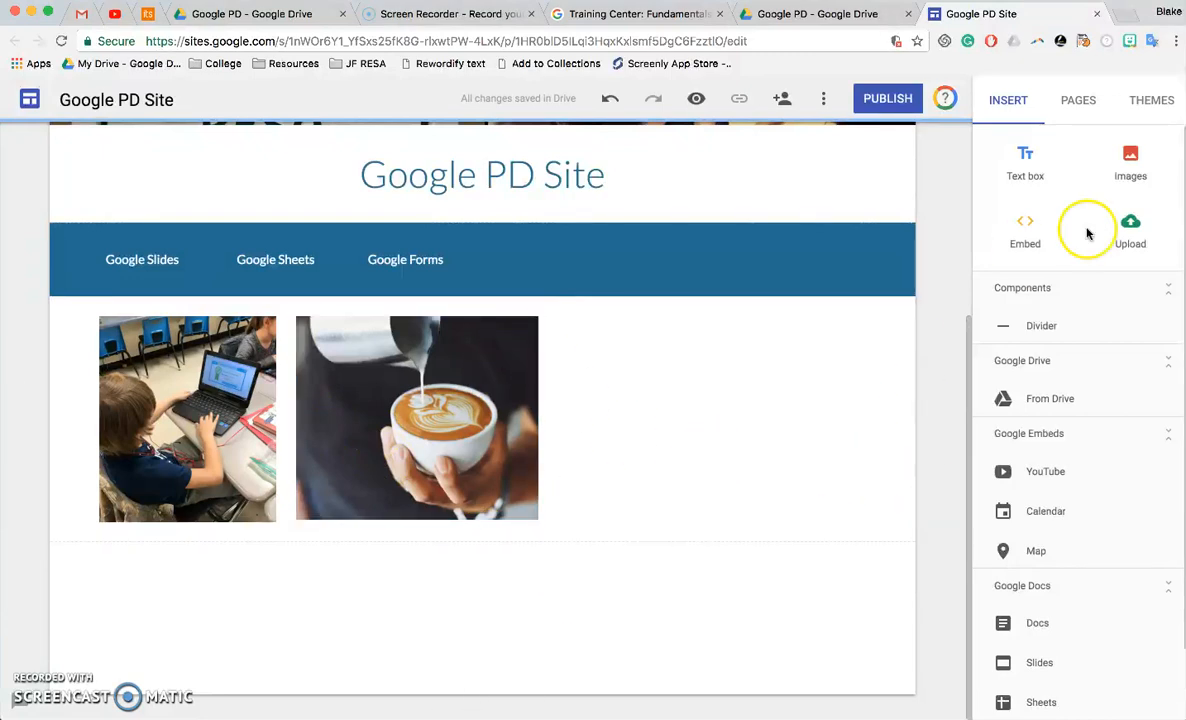
# Step: Embed the open Education Week article, "A Quest to Give Minority Voters a Bigger Voice on School Boards", by its URL
pyautogui.click(1034, 233)
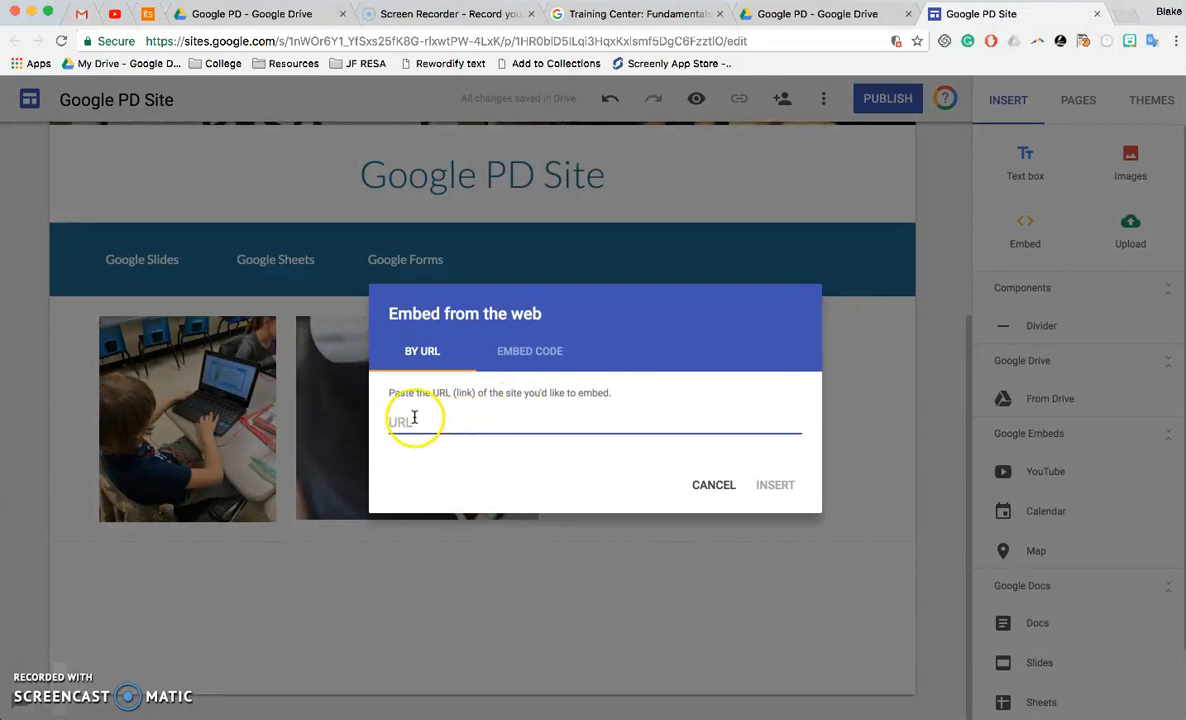
pyautogui.click(505, 351)
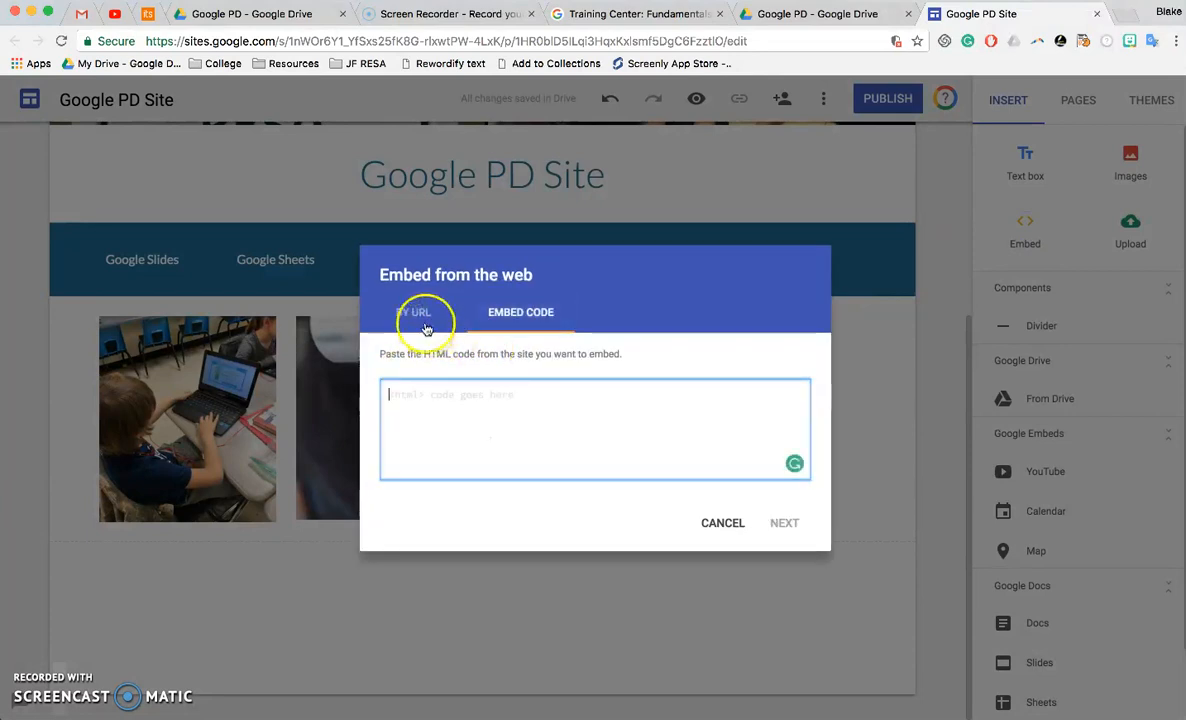
pyautogui.click(426, 329)
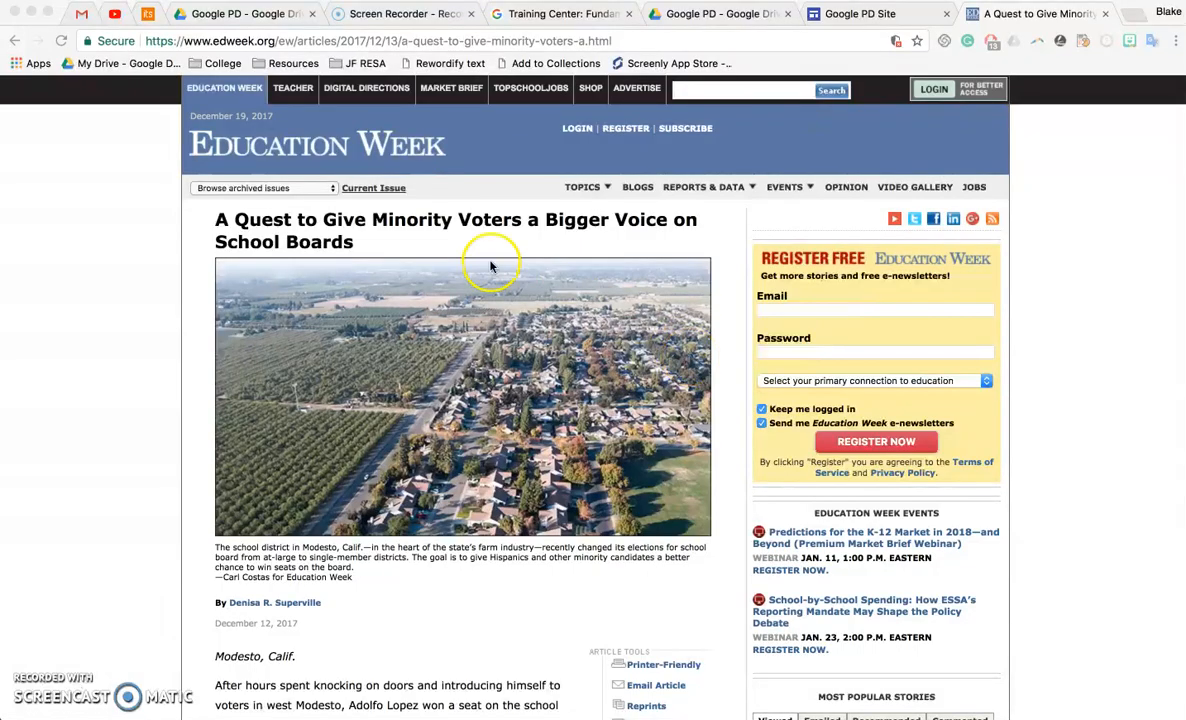
pyautogui.click(309, 41)
pyautogui.hotkey('ctrl', 'c')
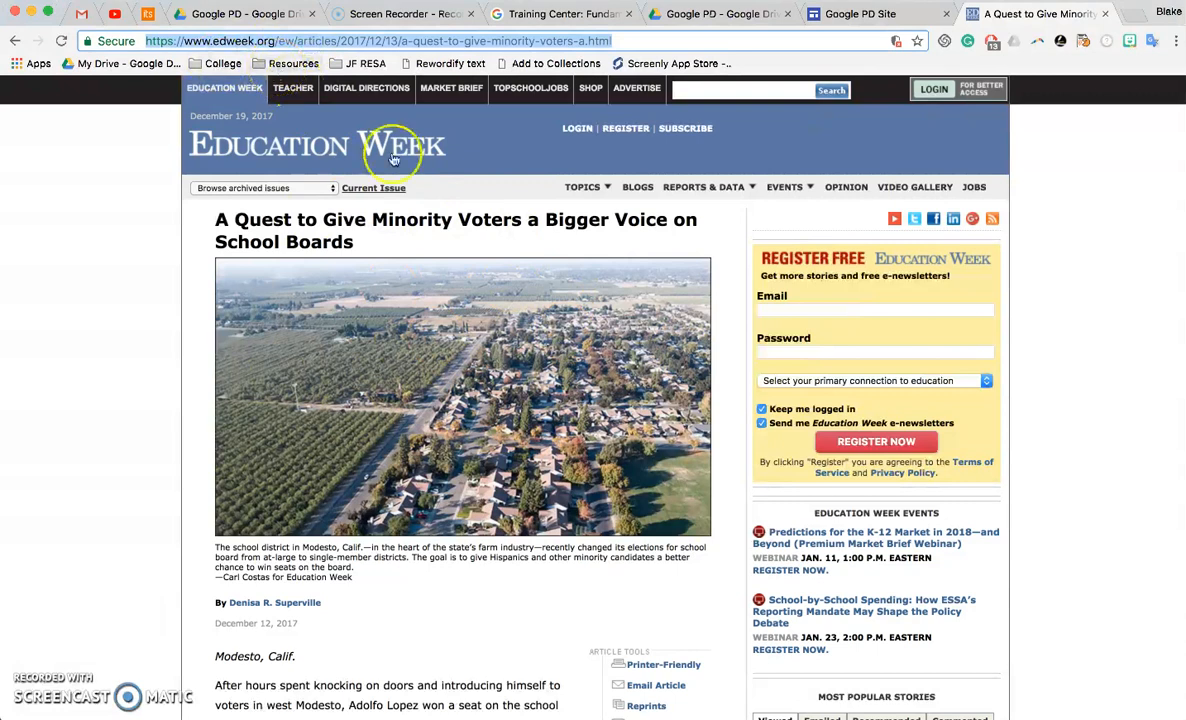
pyautogui.click(840, 27)
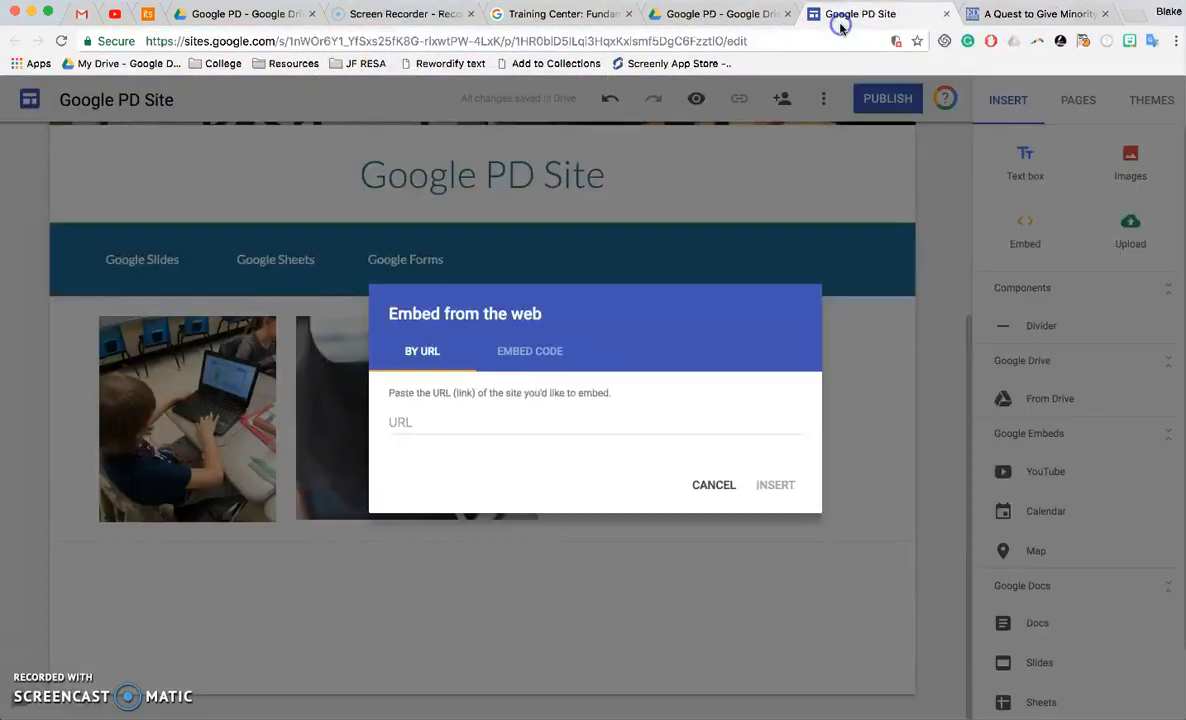
pyautogui.click(559, 424)
pyautogui.hotkey('ctrl', 'v')
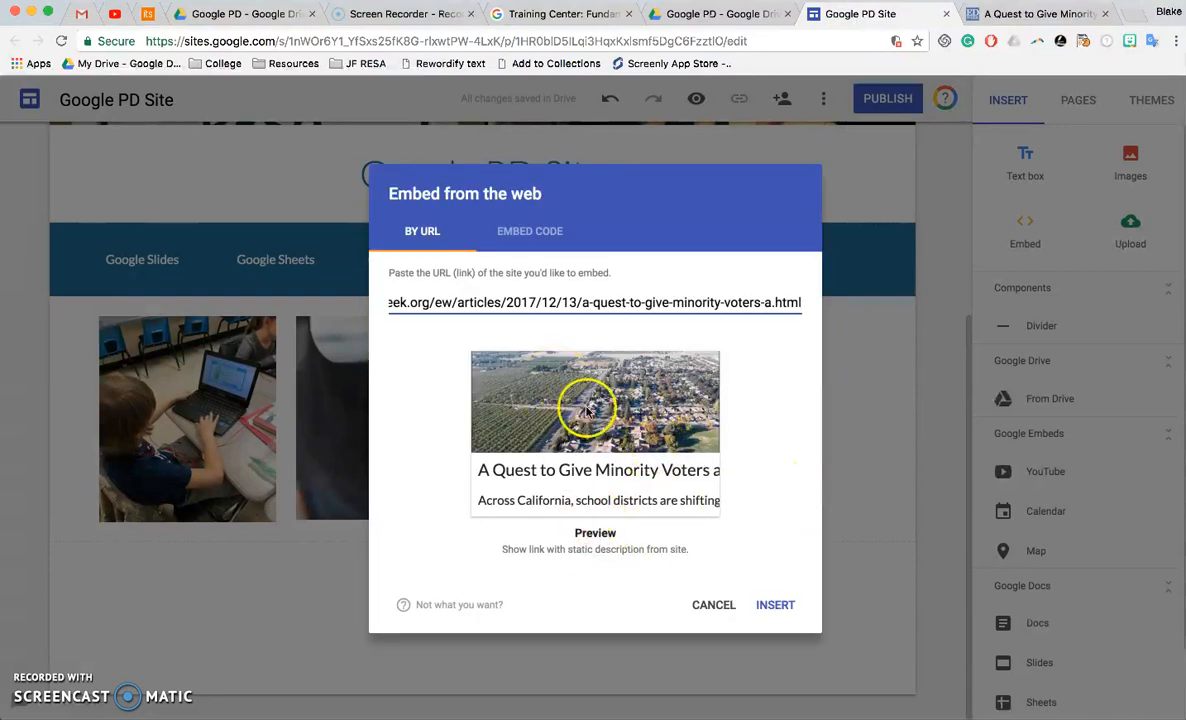
pyautogui.click(782, 612)
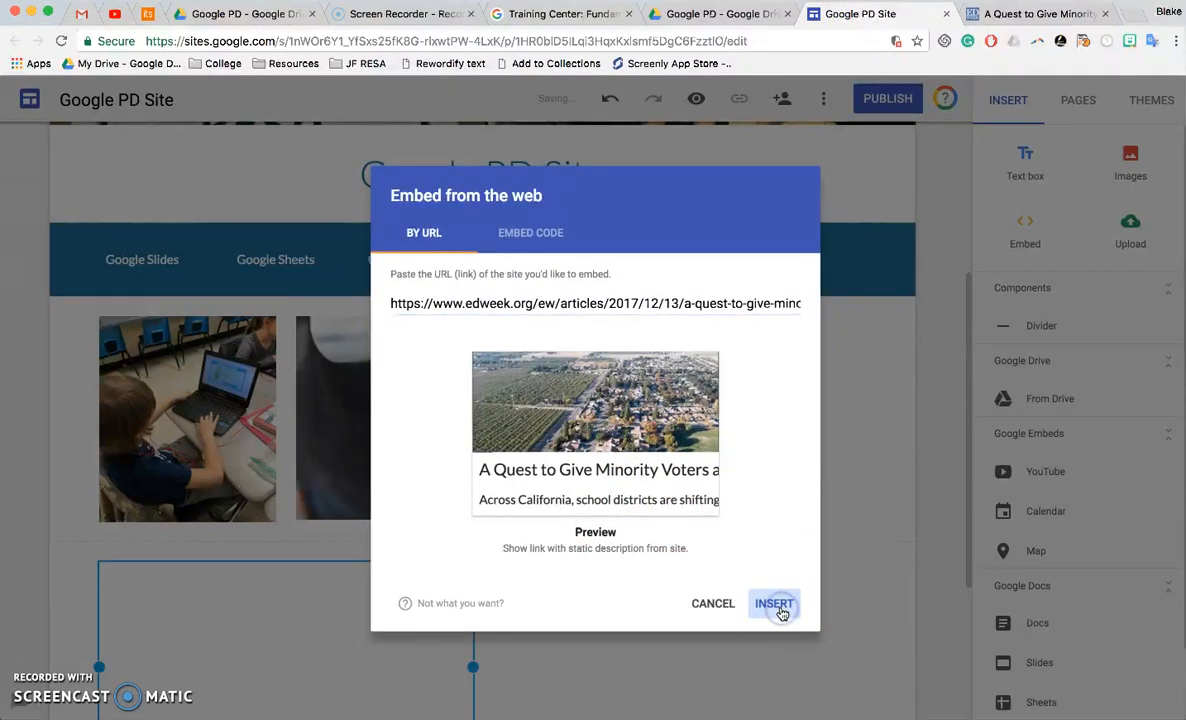
# Step: Try stretching the embedded article card across the full width of its section
pyautogui.scroll(-2, 530, 487)
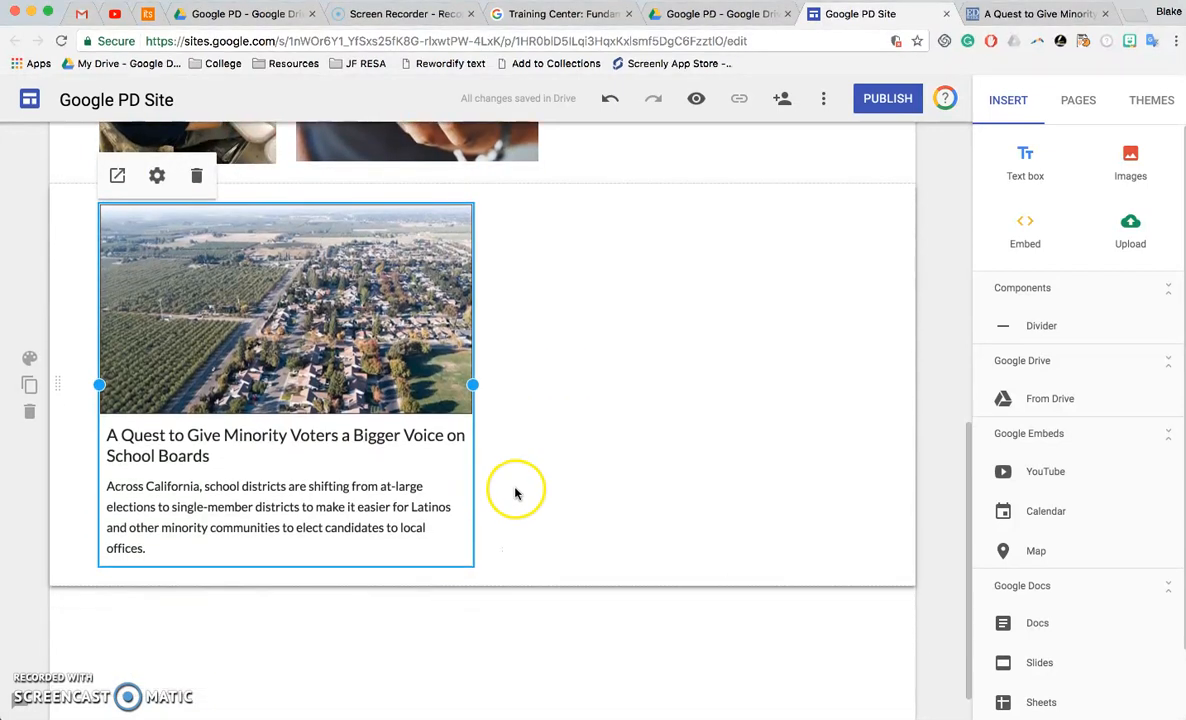
pyautogui.moveTo(474, 385); pyautogui.dragTo(866, 452)
pyautogui.scroll(-3, 867, 455)
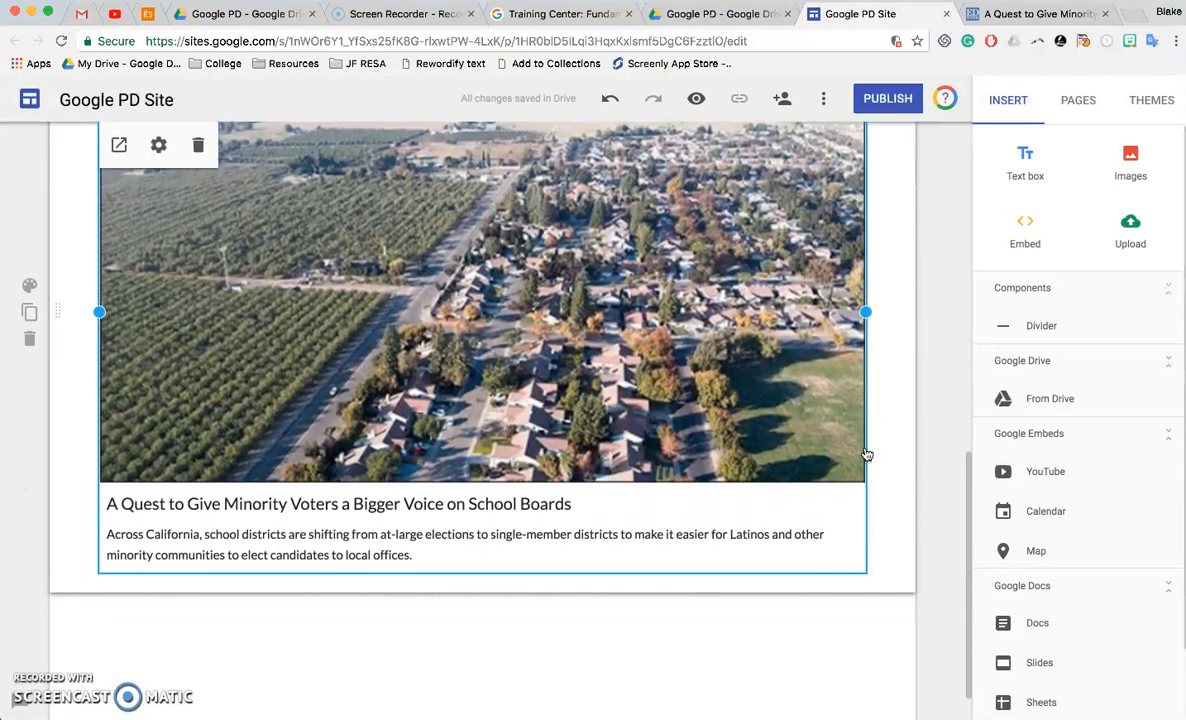
pyautogui.scroll(3, 615, 510)
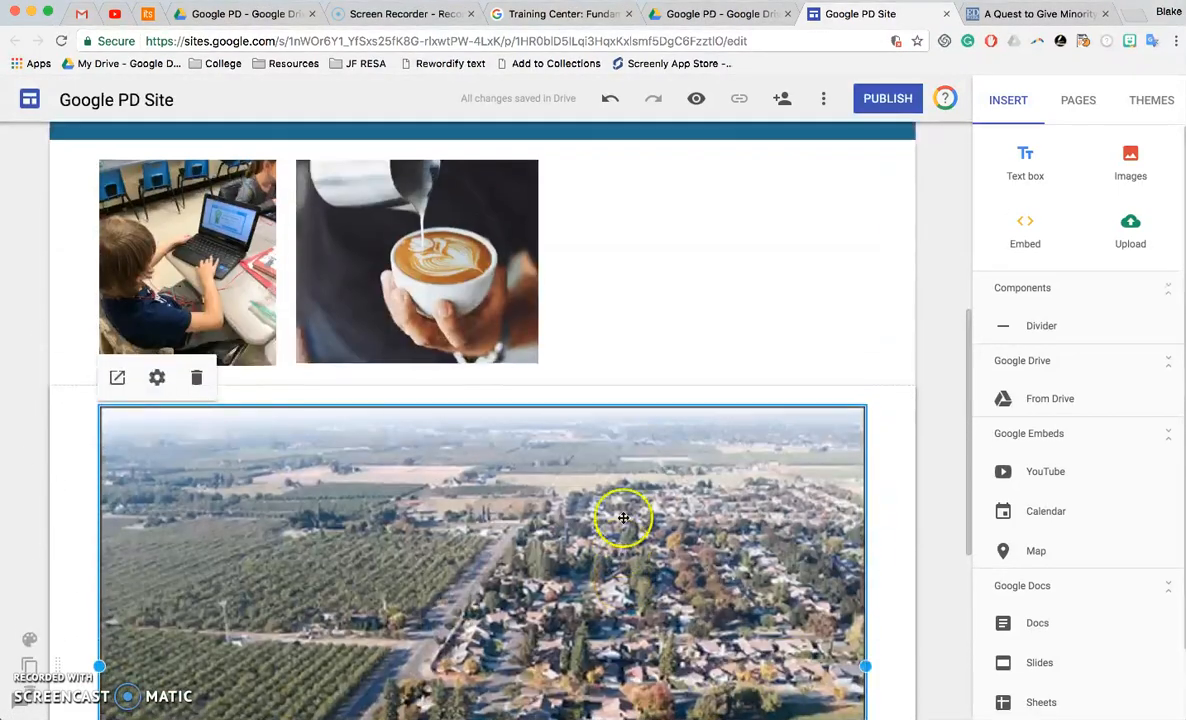
# Step: Narrow the article card, move it beside the coffee image in the same row, and widen it to the right margin
pyautogui.moveTo(868, 665); pyautogui.dragTo(290, 560)
pyautogui.moveTo(233, 464); pyautogui.dragTo(612, 208)
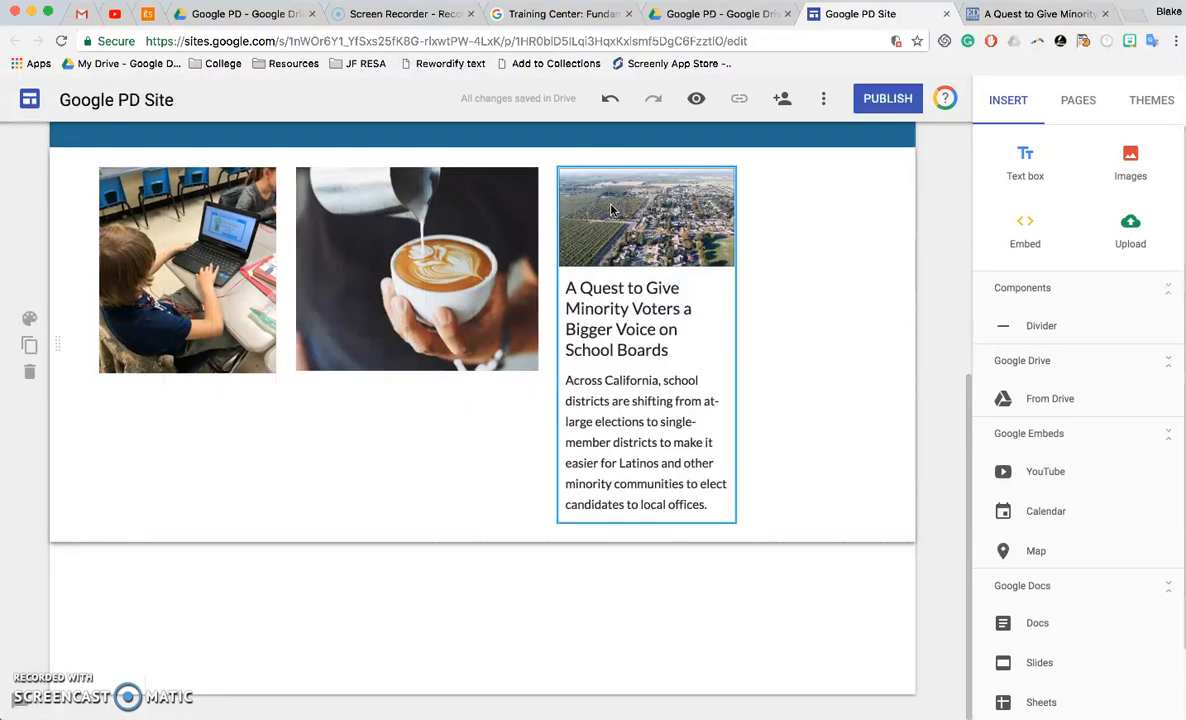
pyautogui.click(736, 345)
pyautogui.moveTo(798, 353); pyautogui.dragTo(866, 376)
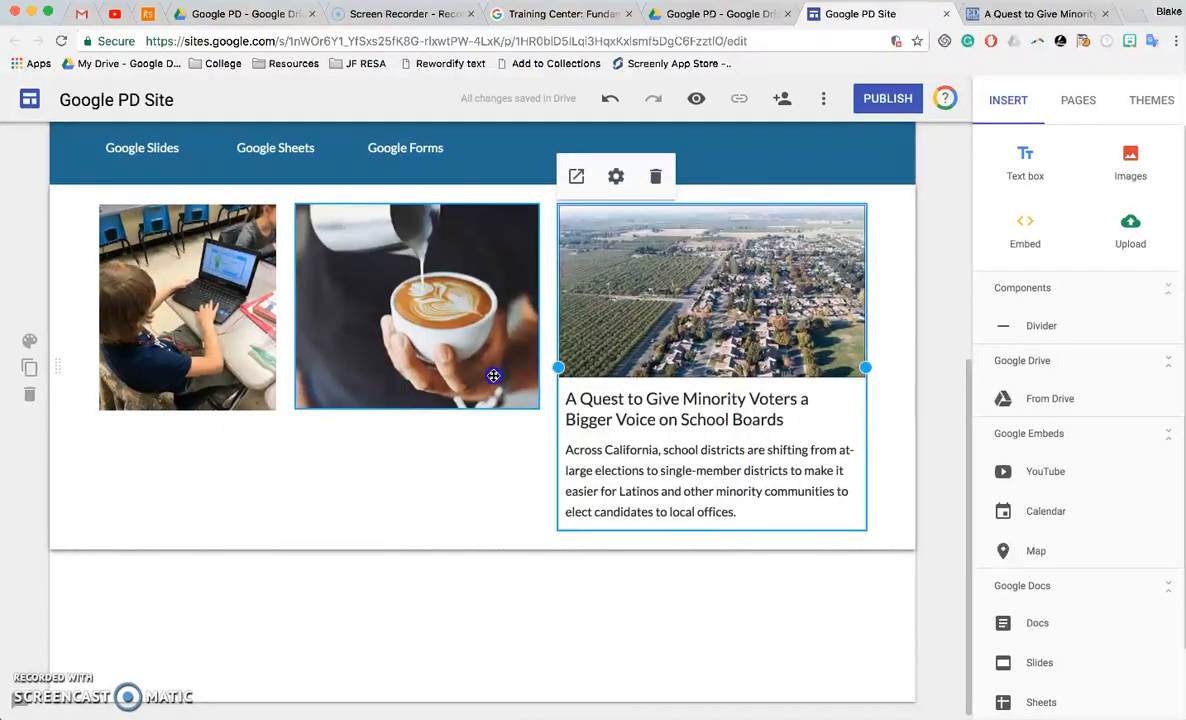
# Step: Extend the coffee image and the student photo downward to match the height of the article card
pyautogui.click(537, 408)
pyautogui.moveTo(414, 406); pyautogui.dragTo(424, 526)
pyautogui.click(225, 400)
pyautogui.moveTo(190, 413); pyautogui.dragTo(190, 523)
pyautogui.click(538, 622)
pyautogui.click(625, 402)
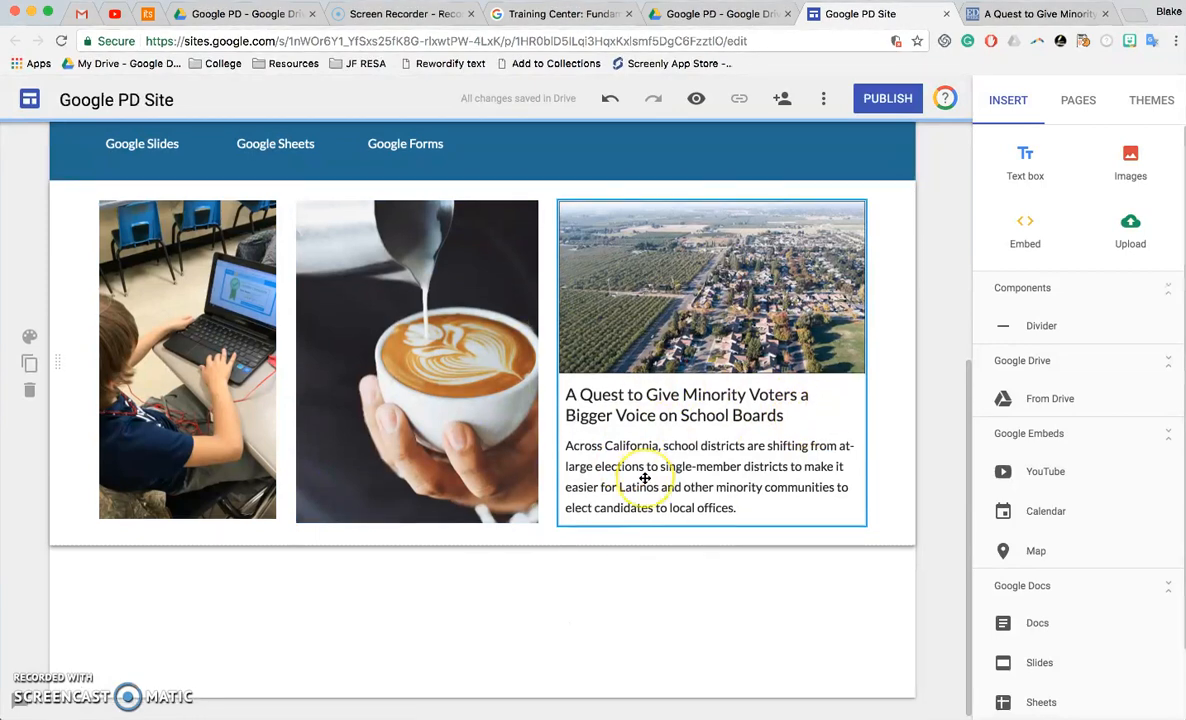
# Step: Upload the family photo, the JPG file whose name starts with 12985592, from the Desktop folder
pyautogui.scroll(5, 643, 479)
pyautogui.scroll(3, 895, 445)
pyautogui.scroll(-5, 895, 445)
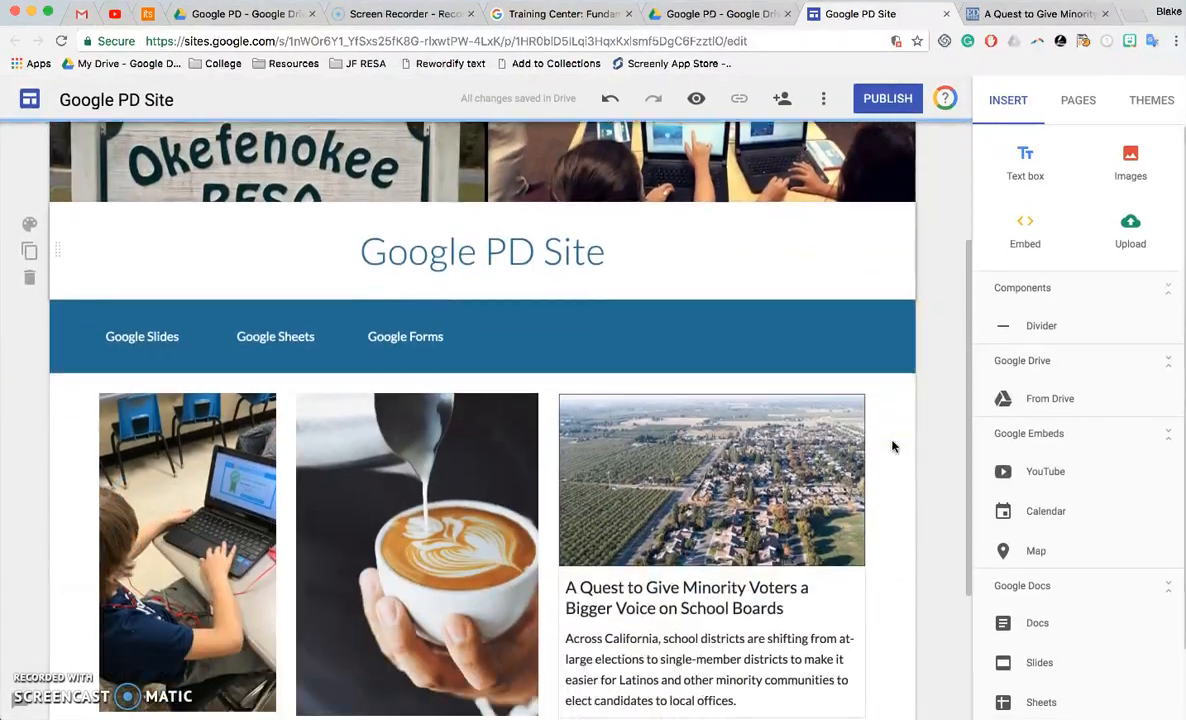
pyautogui.click(1133, 238)
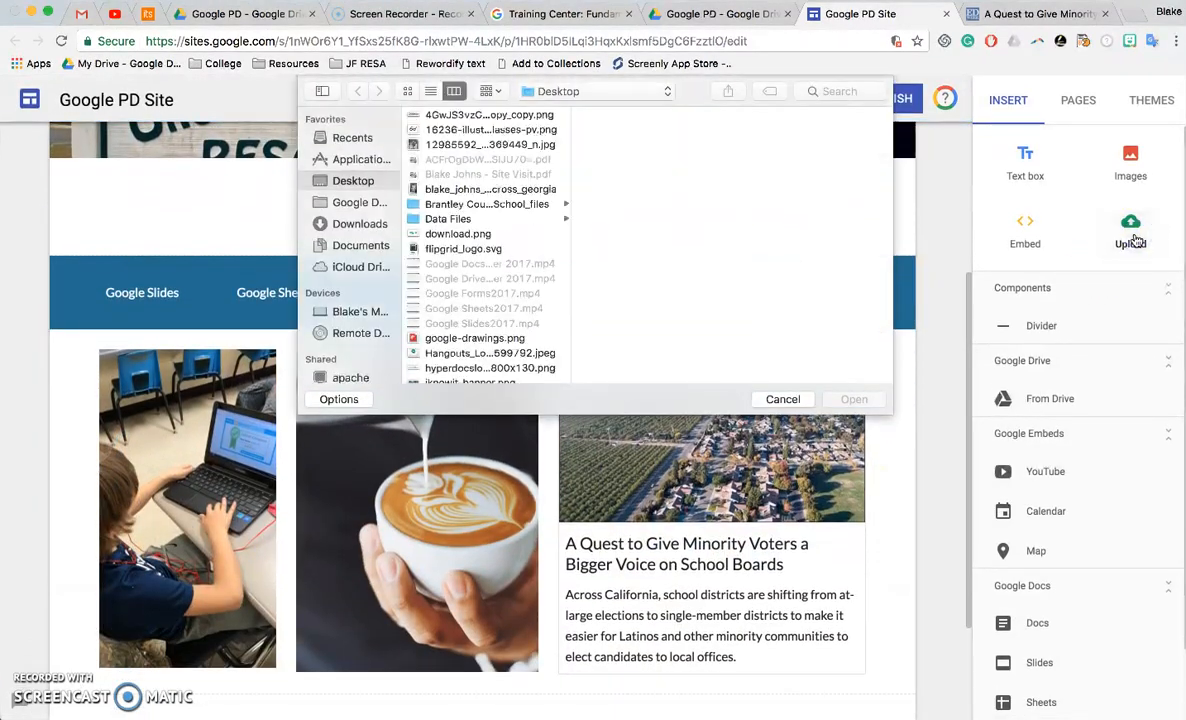
pyautogui.click(494, 147)
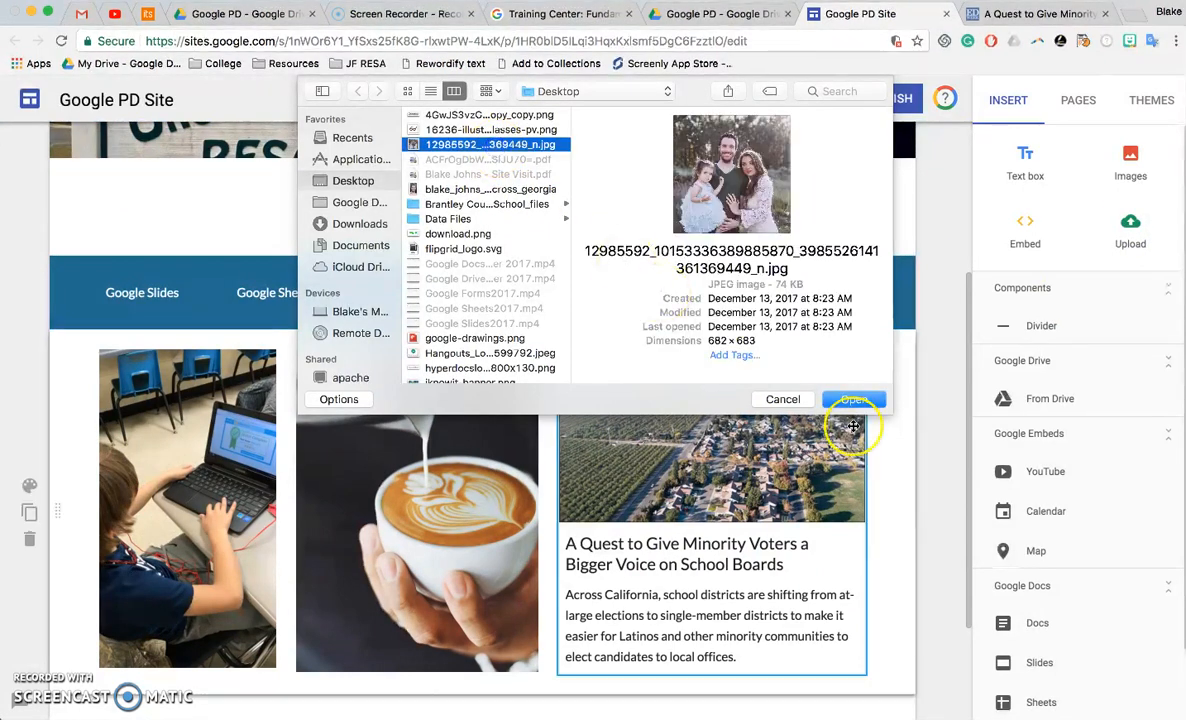
pyautogui.click(853, 400)
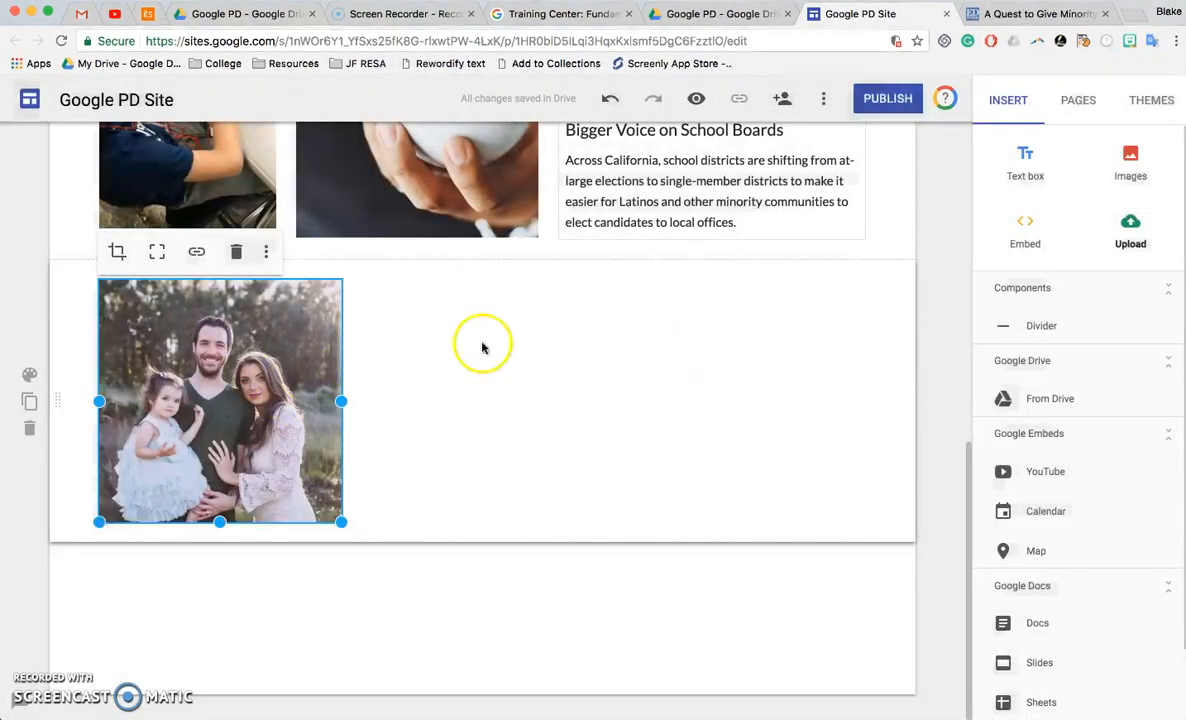
# Step: Insert the site owner's personal Google Calendar in a new section below the family photo
pyautogui.scroll(2, 365, 483)
pyautogui.scroll(1, 365, 483)
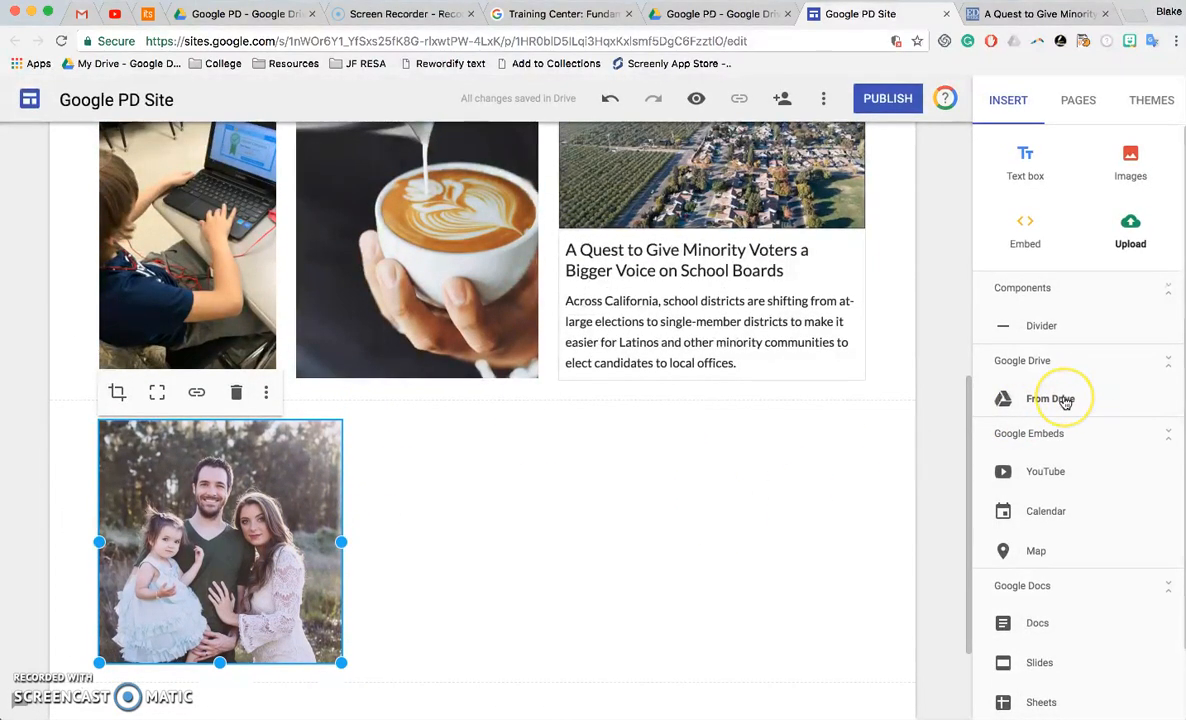
pyautogui.click(1043, 490)
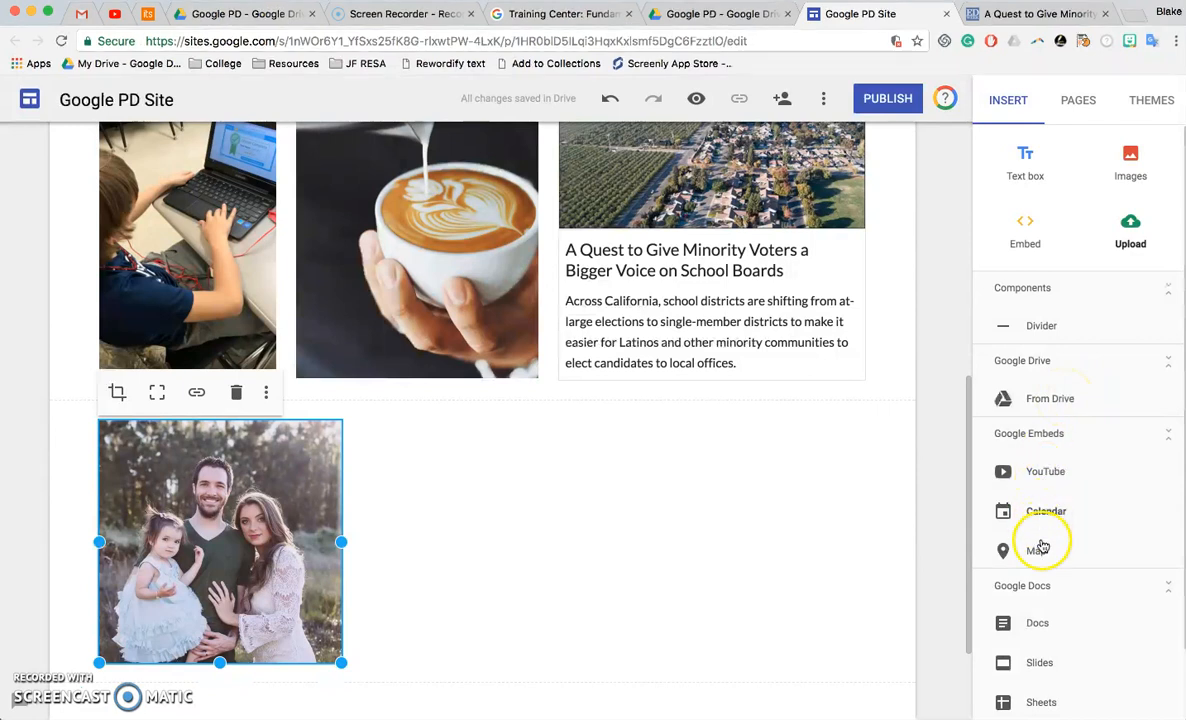
pyautogui.click(1047, 505)
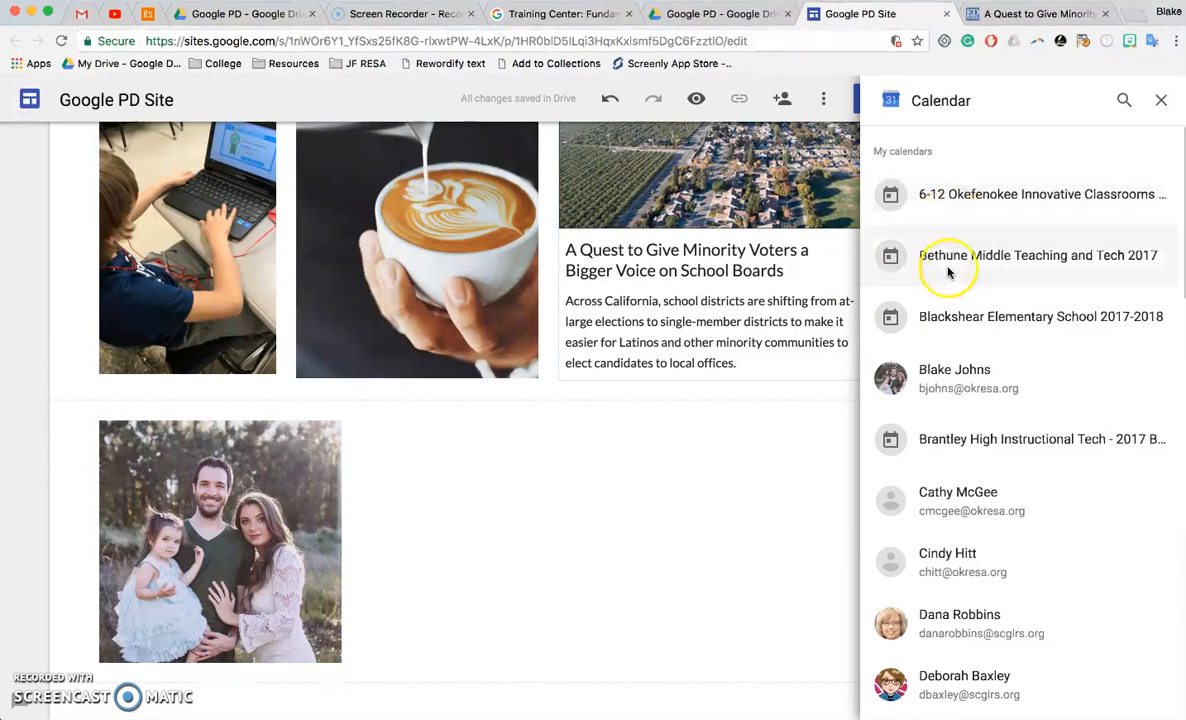
pyautogui.click(938, 372)
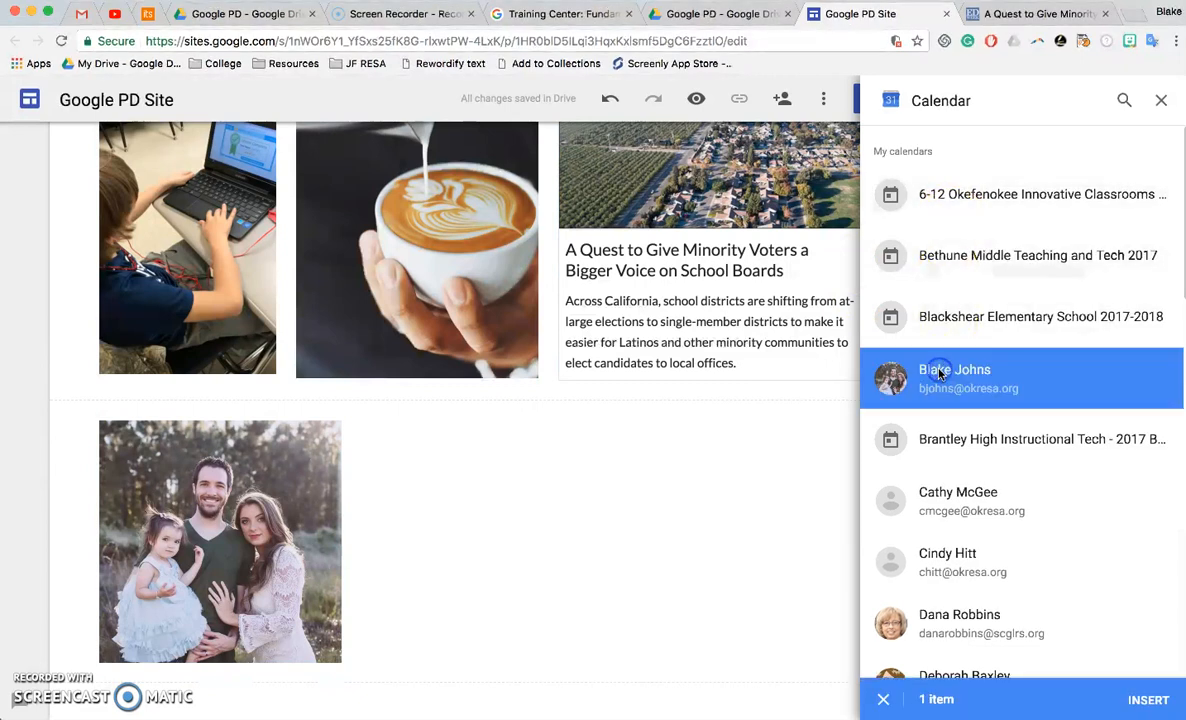
pyautogui.click(1141, 698)
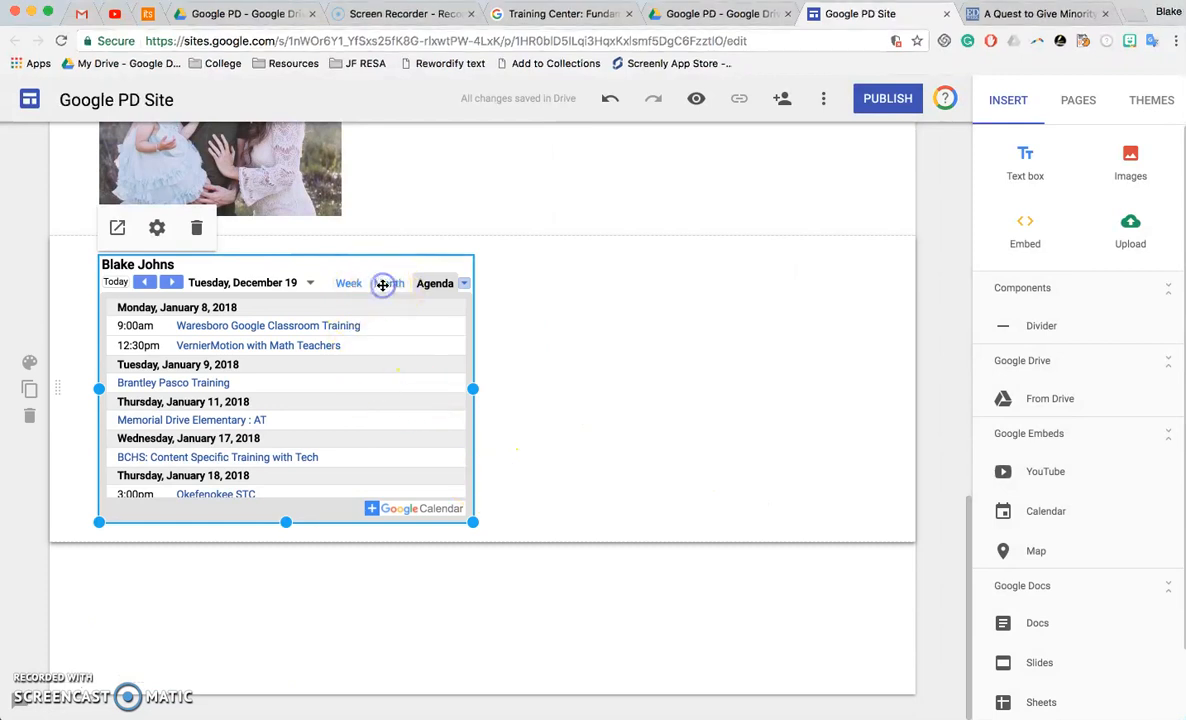
# Step: Set the embedded calendar's view mode to Month and enlarge it to the full content width
pyautogui.click(157, 228)
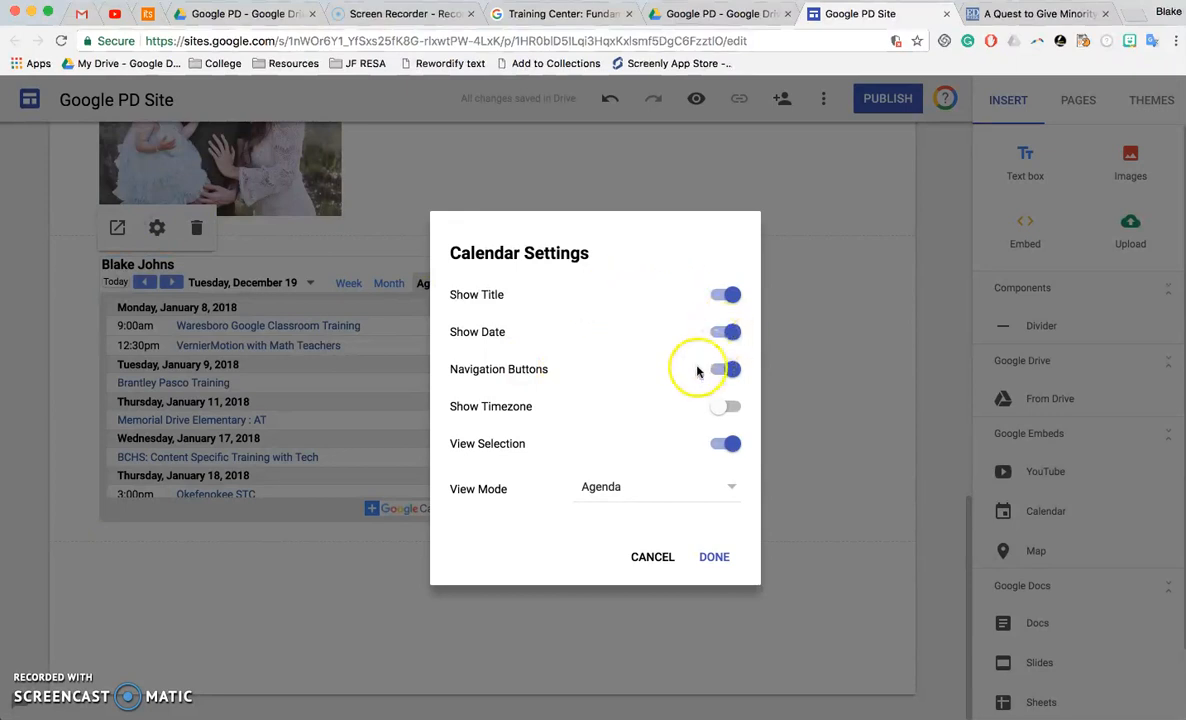
pyautogui.click(614, 490)
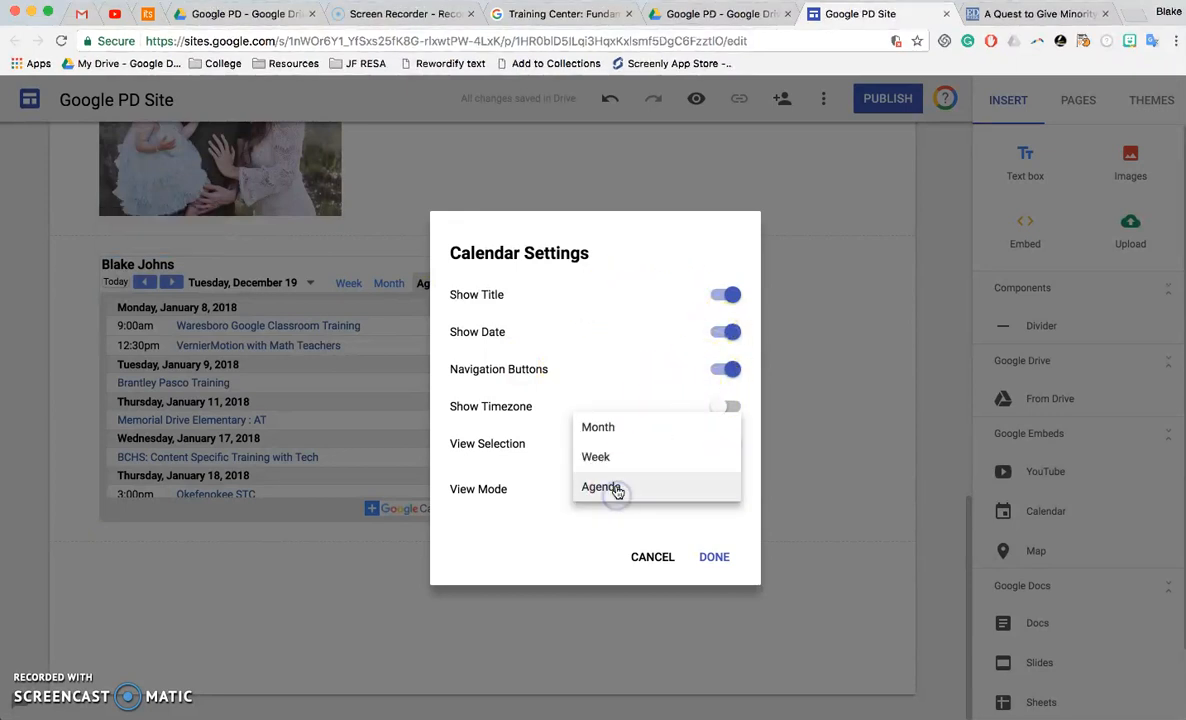
pyautogui.click(600, 428)
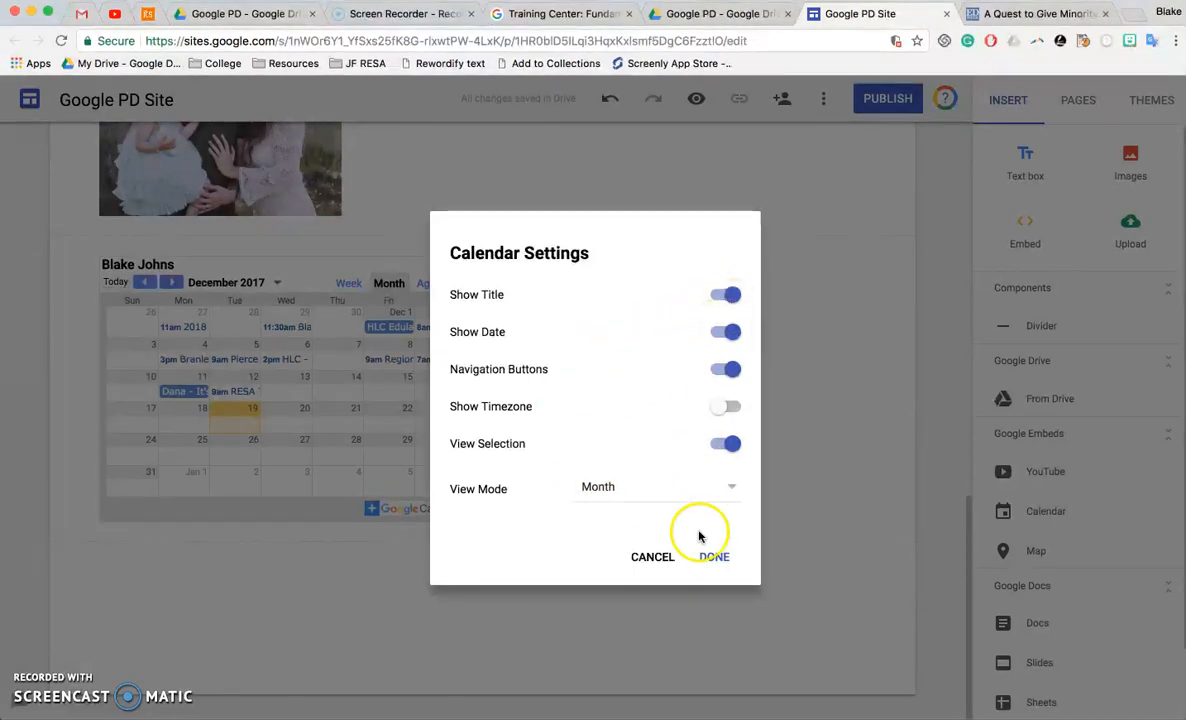
pyautogui.click(715, 559)
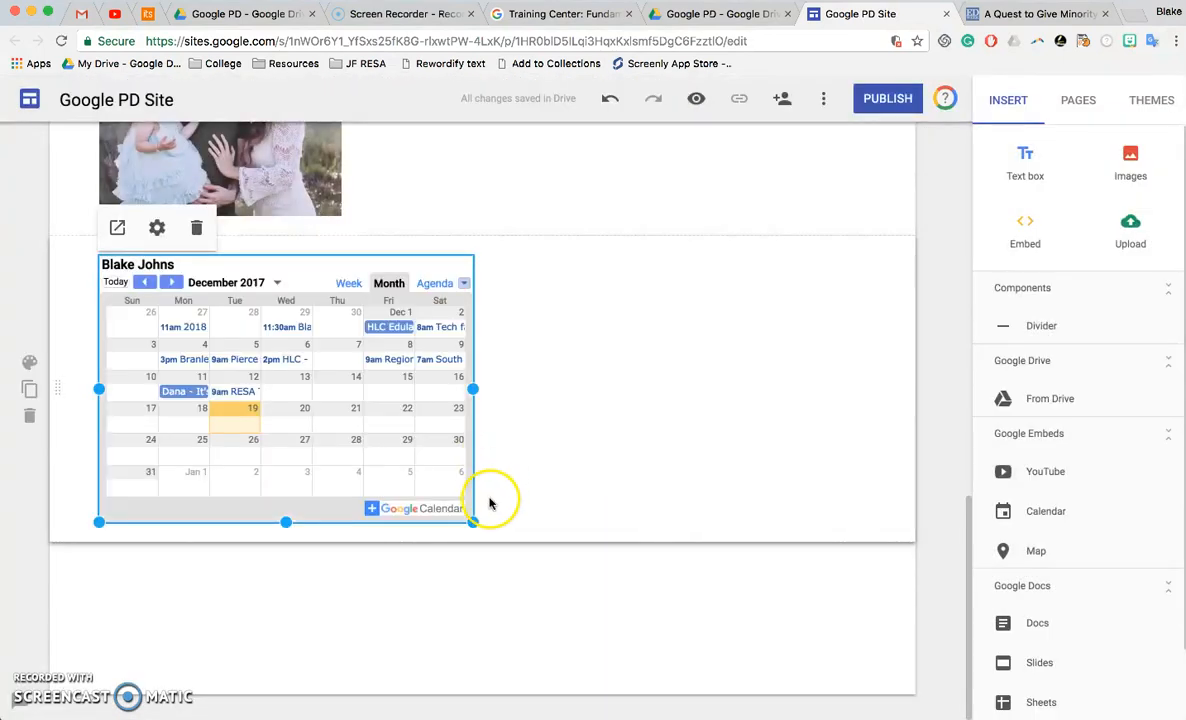
pyautogui.moveTo(471, 522); pyautogui.dragTo(866, 650)
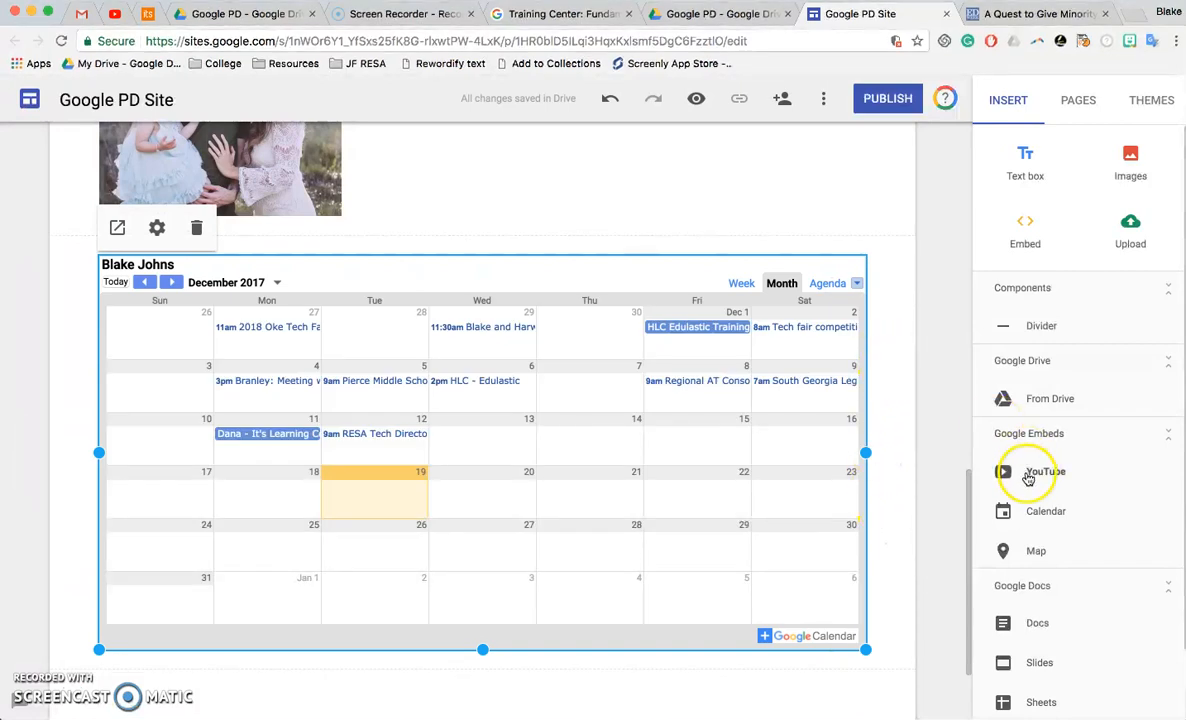
# Step: Insert a map of Okefenokee RESA in a new section below the calendar and enlarge it to the full content width
pyautogui.click(1045, 553)
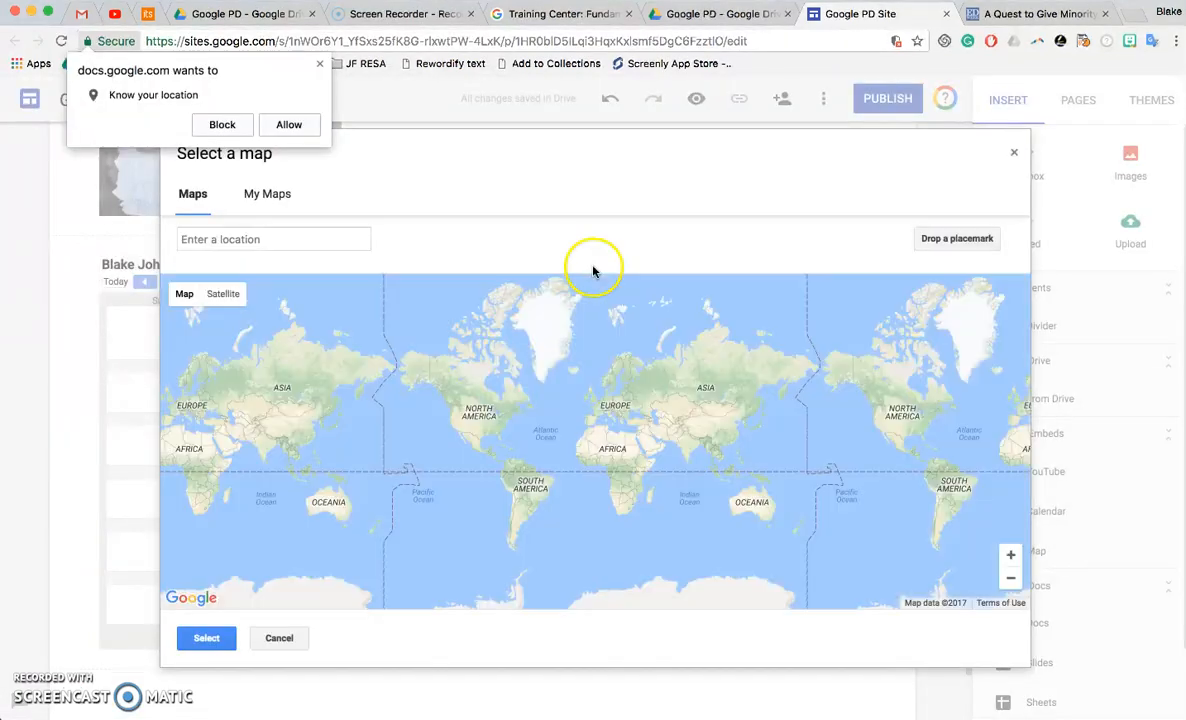
pyautogui.click(262, 238)
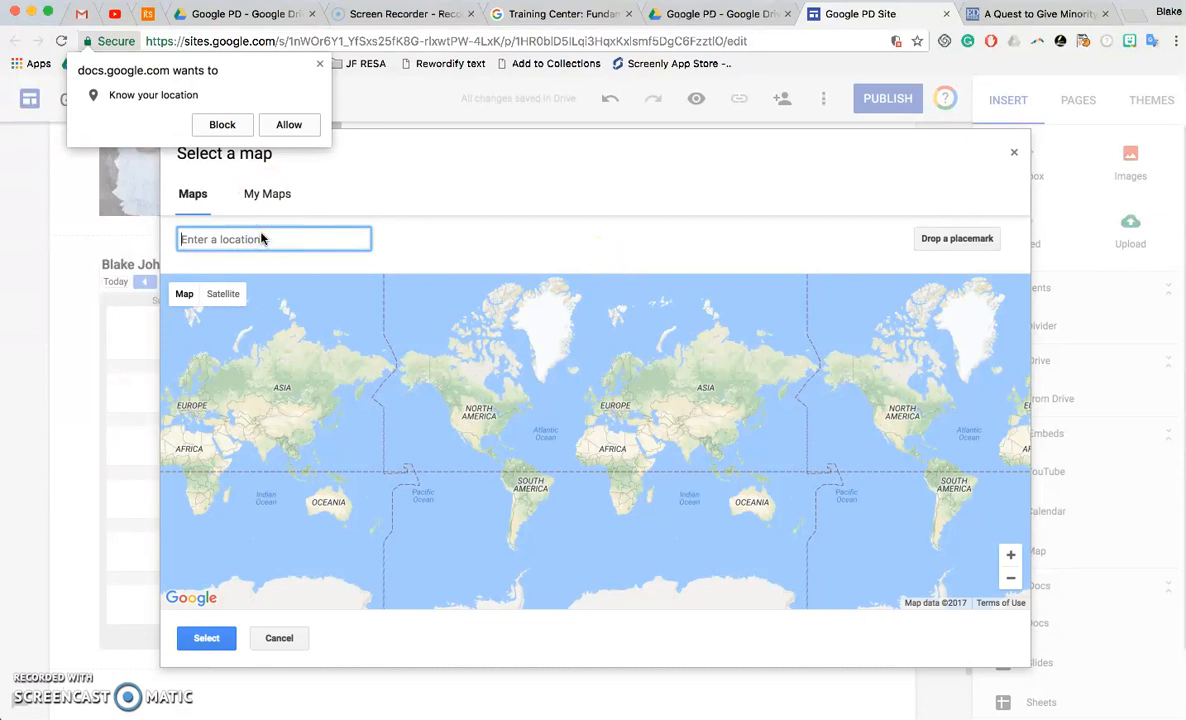
pyautogui.write('okef')
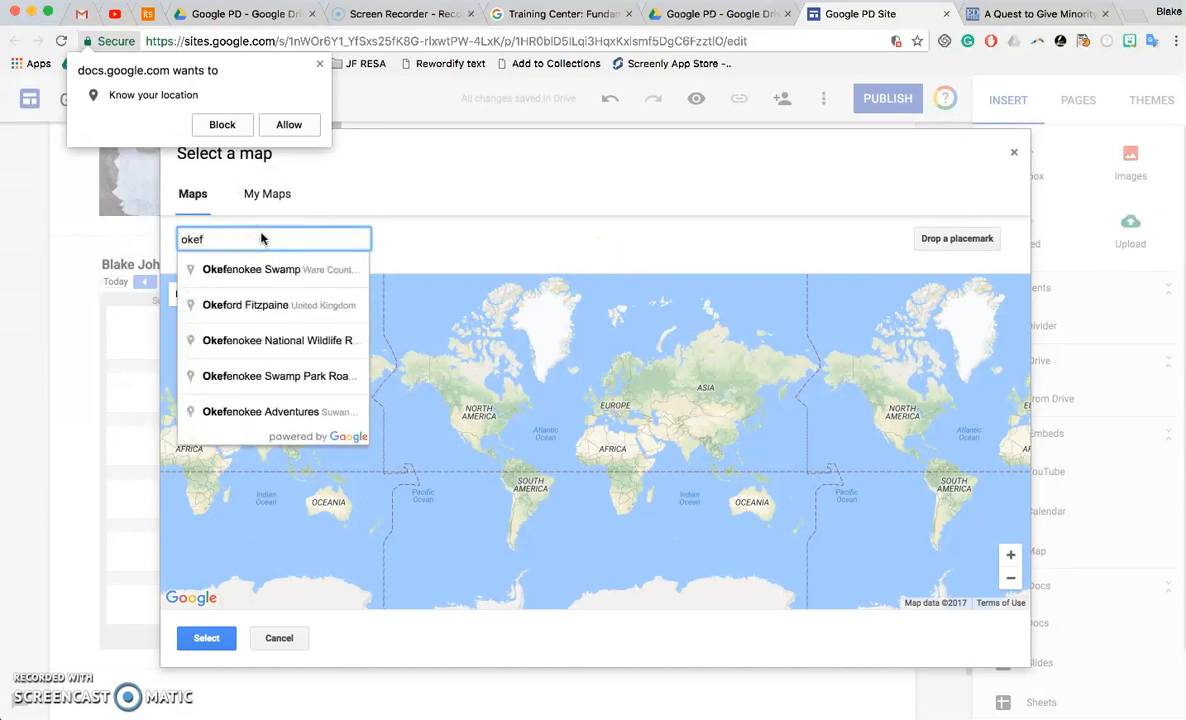
pyautogui.write('enokee RESA')
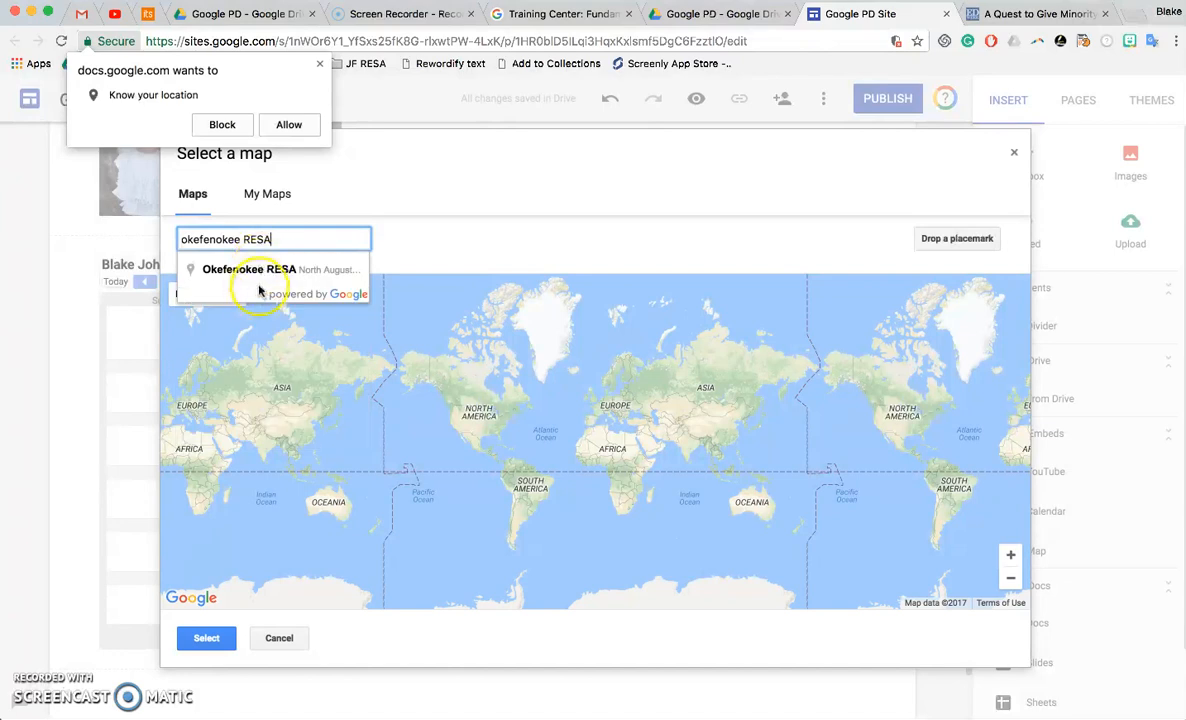
pyautogui.click(260, 272)
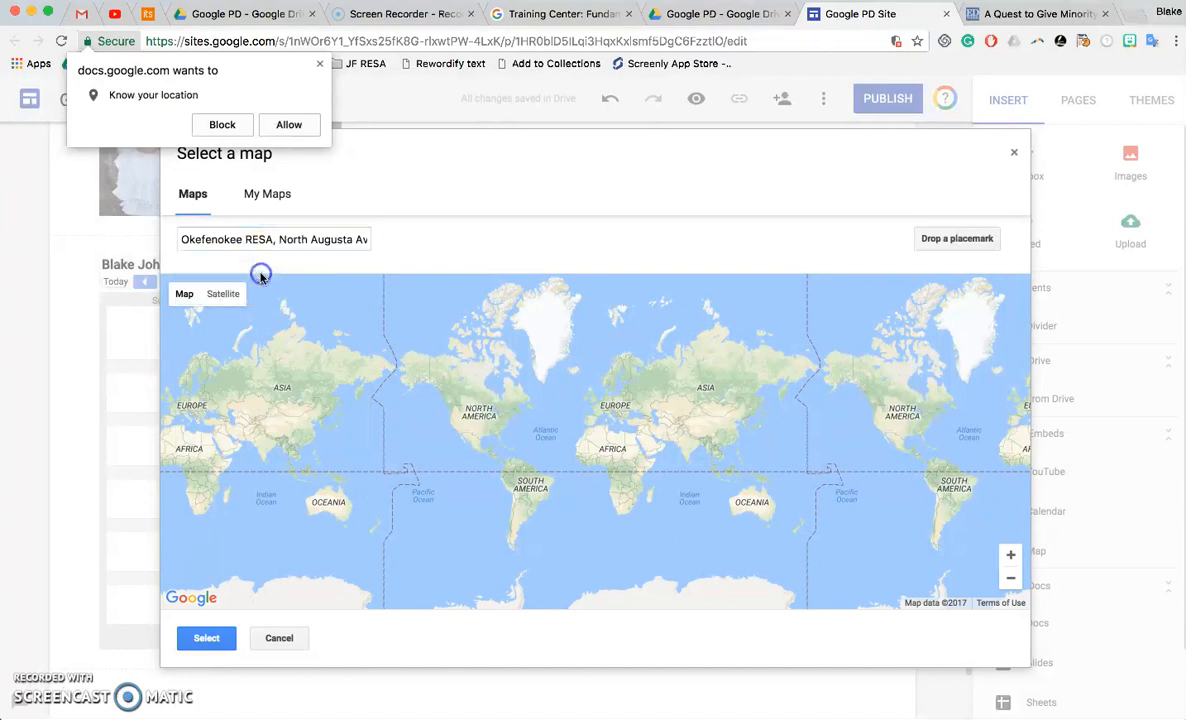
pyautogui.click(206, 637)
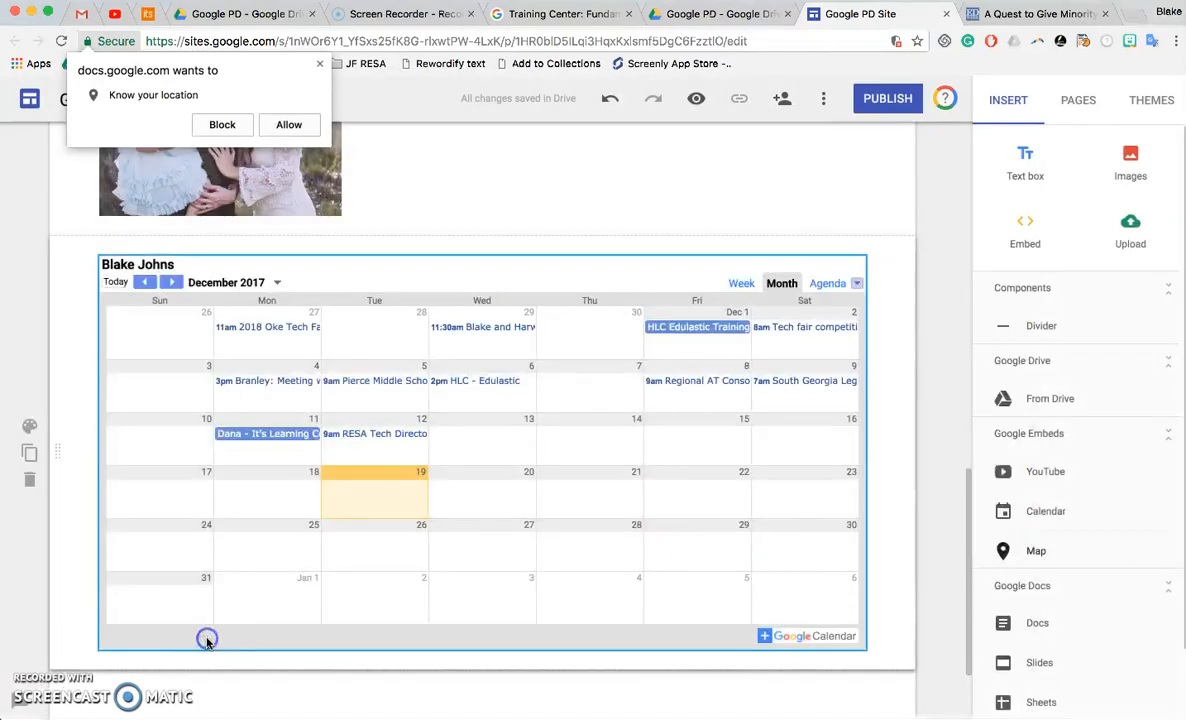
pyautogui.moveTo(471, 520); pyautogui.dragTo(866, 552)
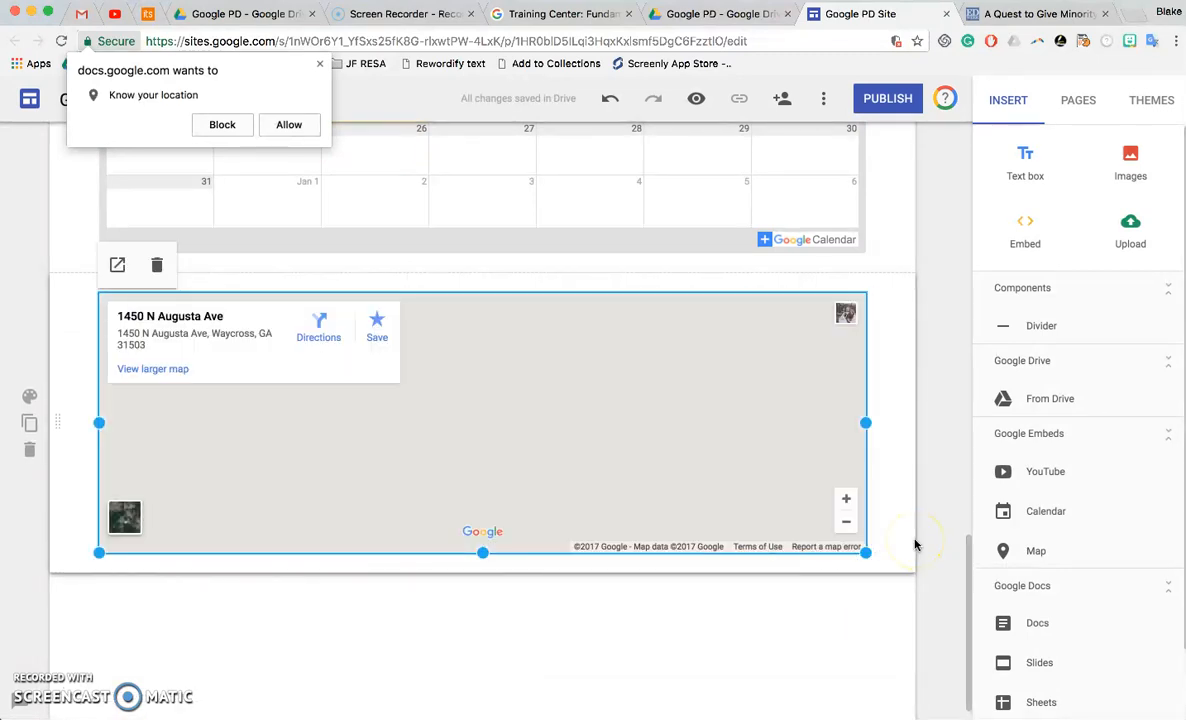
pyautogui.click(904, 499)
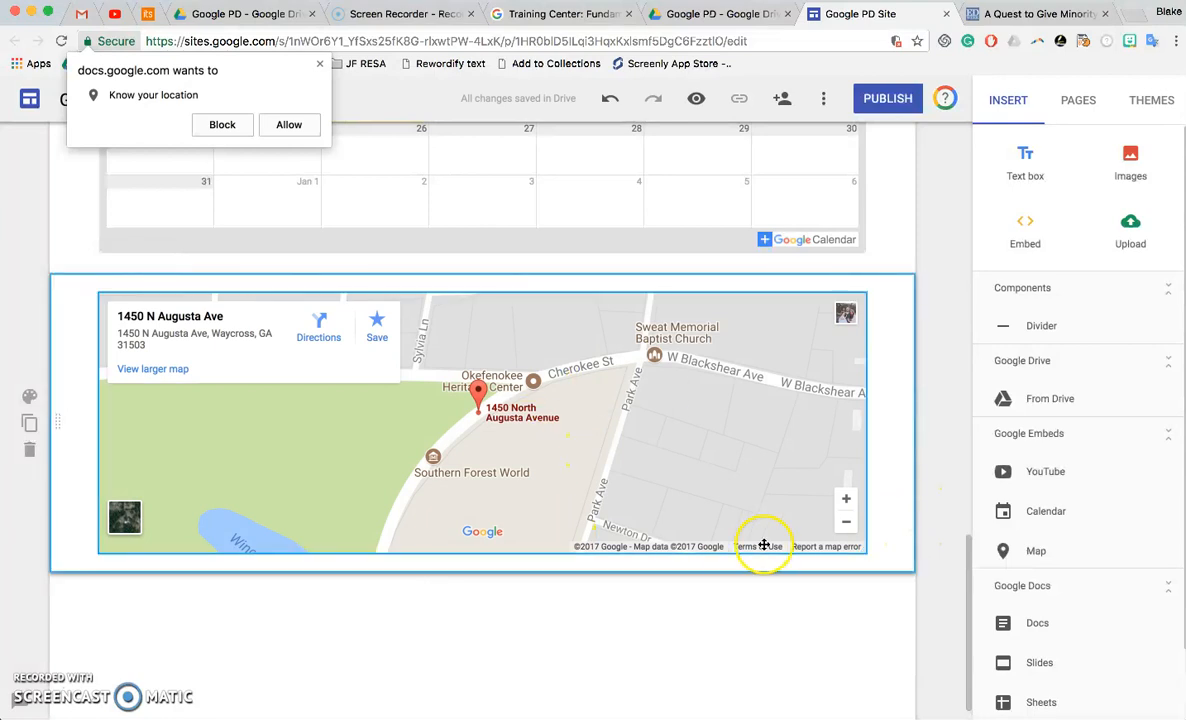
# Step: Search YouTube for coffee, insert the video "$1 Coffee Vs. $914 Coffee" below the map, and enlarge it to the full content width
pyautogui.click(1015, 473)
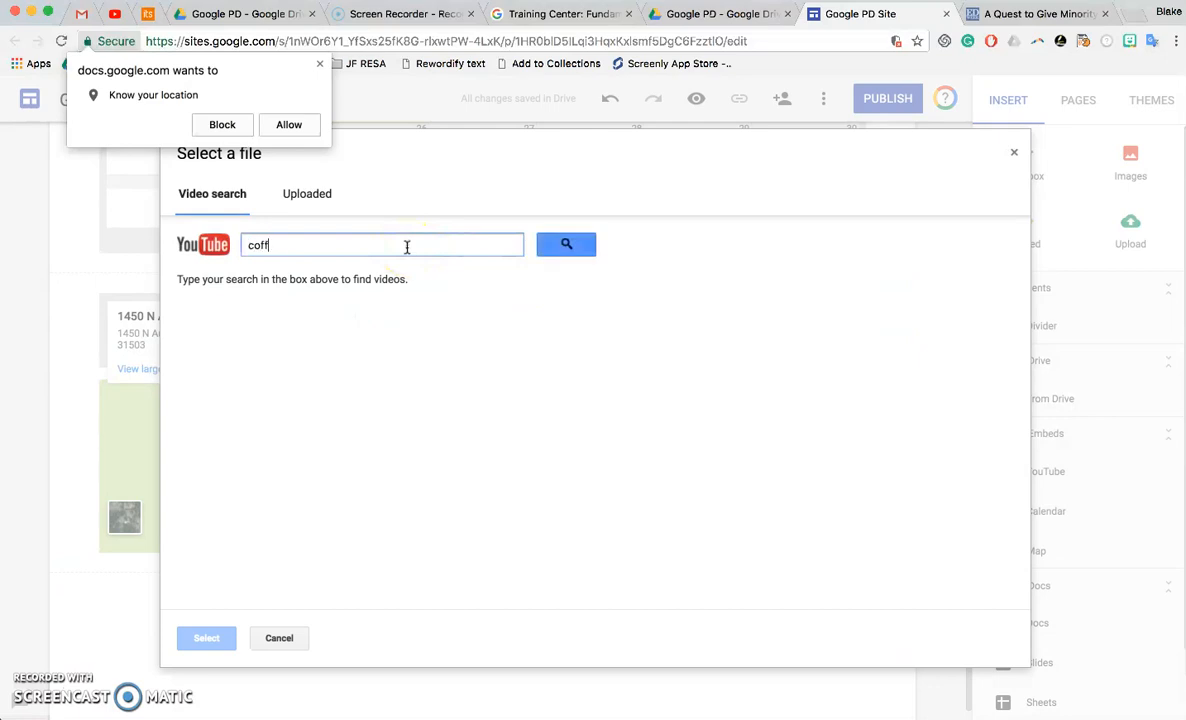
pyautogui.press('Return')
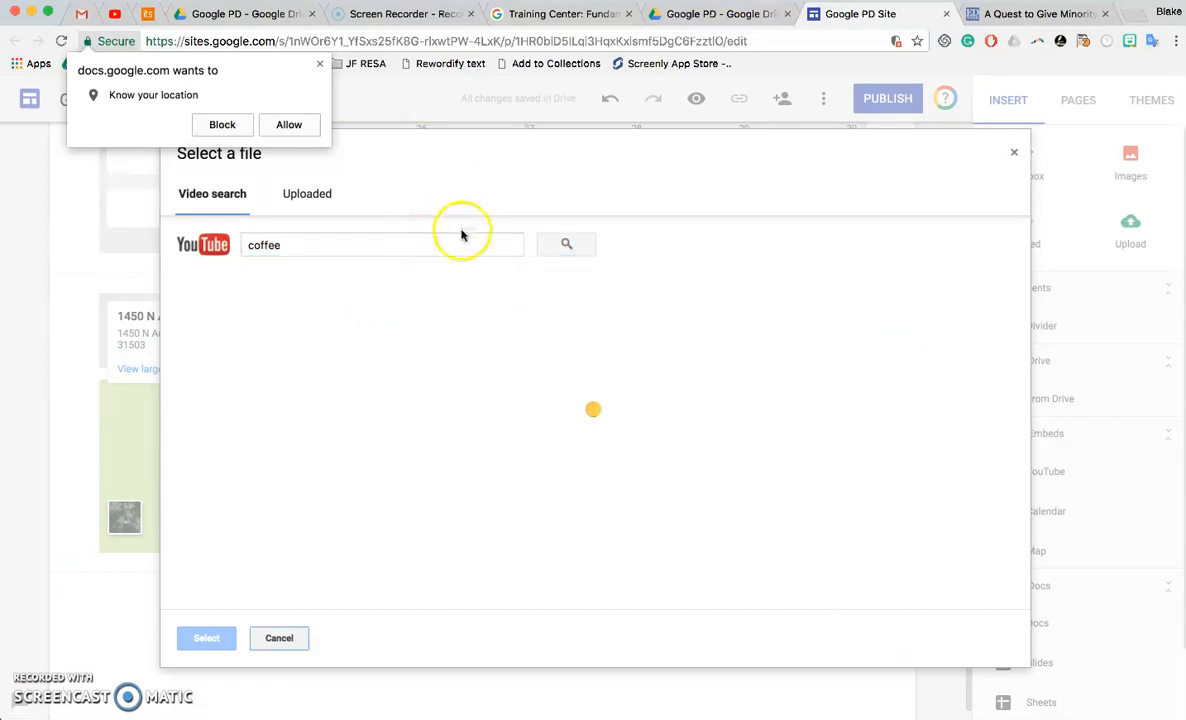
pyautogui.click(343, 300)
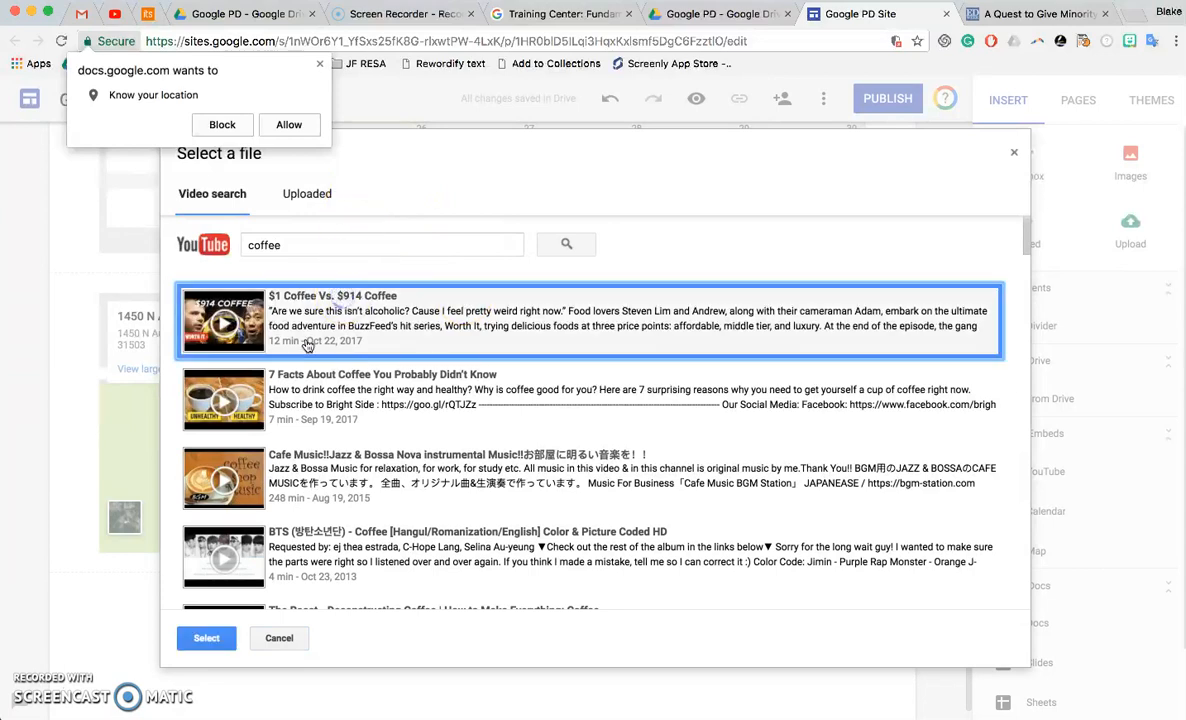
pyautogui.click(224, 636)
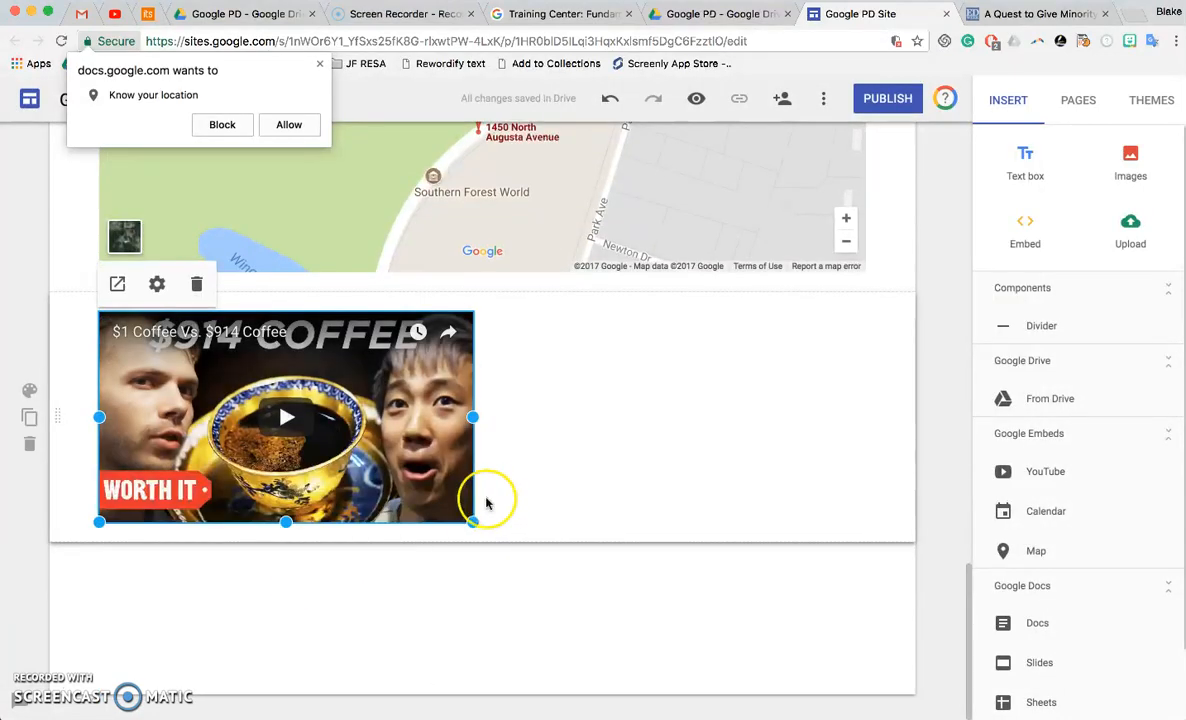
pyautogui.moveTo(471, 521); pyautogui.dragTo(865, 609)
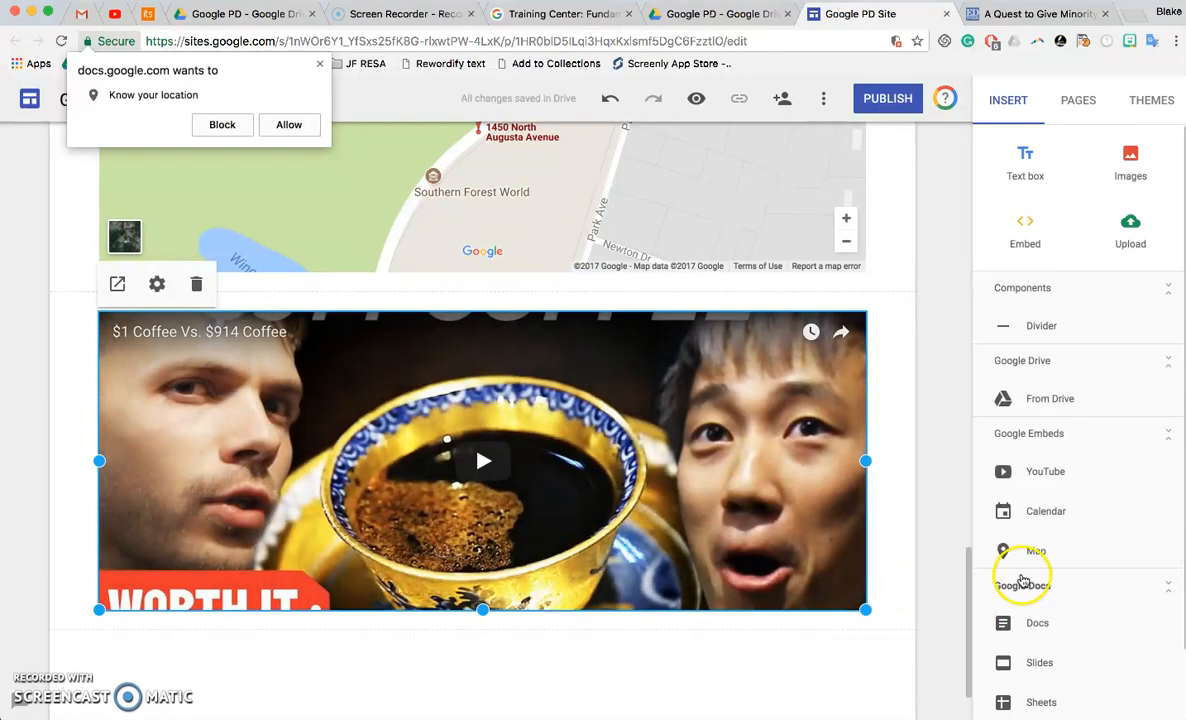
pyautogui.click(953, 518)
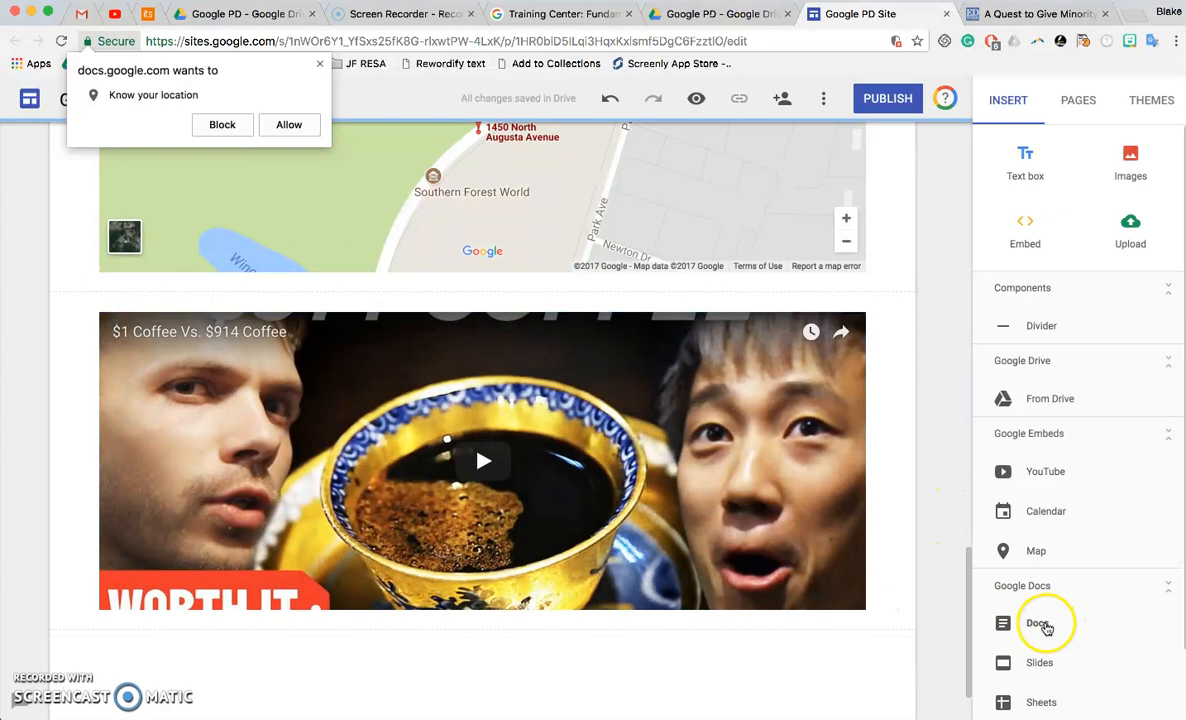
# Step: Embed the Google PD document from today's recent Docs in a new section below the video
pyautogui.click(1040, 626)
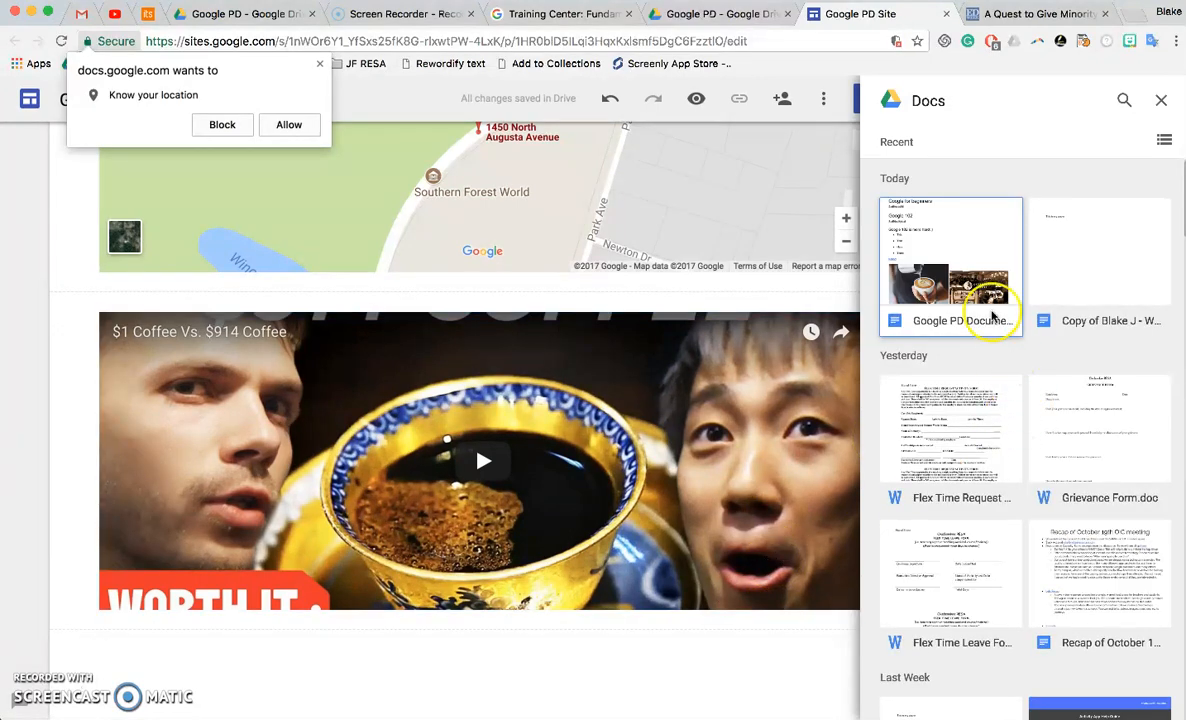
pyautogui.click(993, 316)
pyautogui.click(1145, 705)
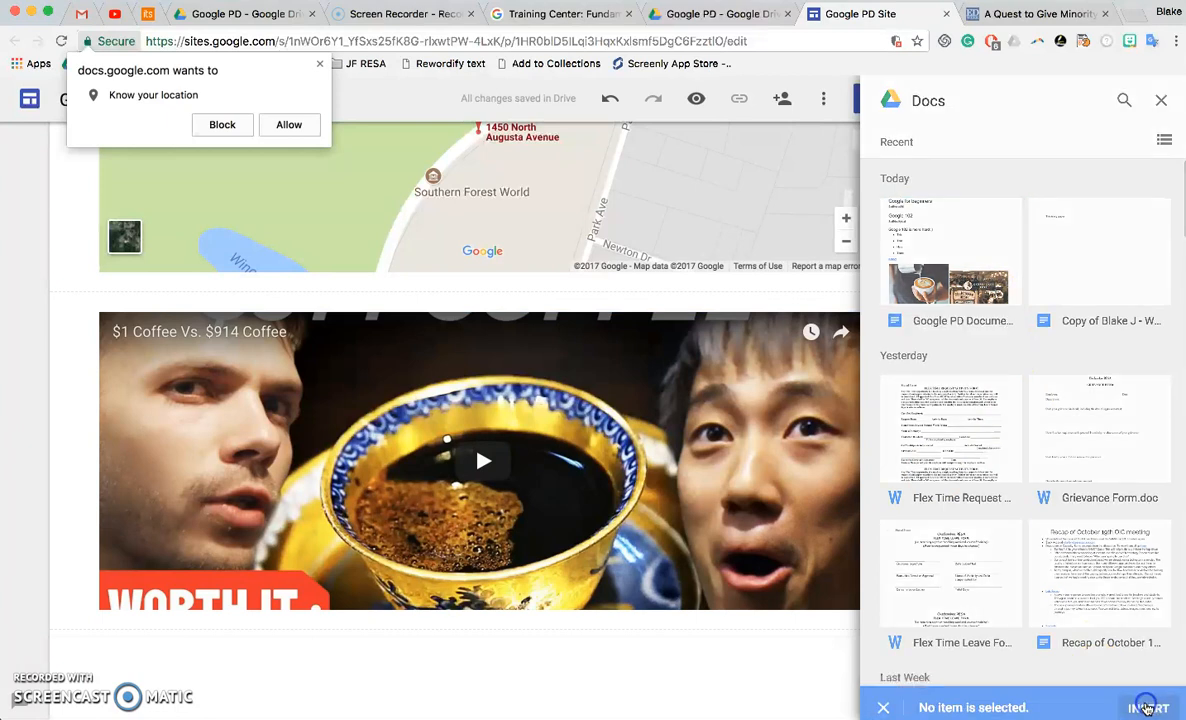
# Step: Extend the embedded document downward to just past its Kahoot link, and allow the browser's location request
pyautogui.moveTo(483, 521); pyautogui.dragTo(456, 716)
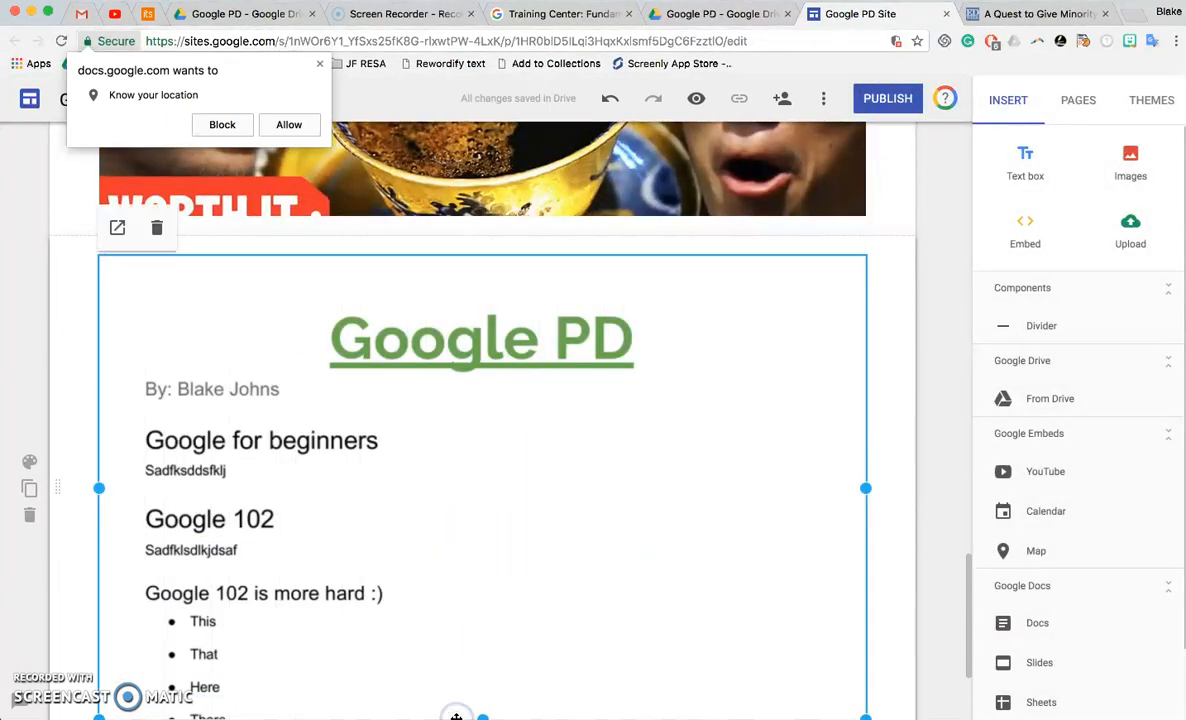
pyautogui.scroll(-3, 524, 500)
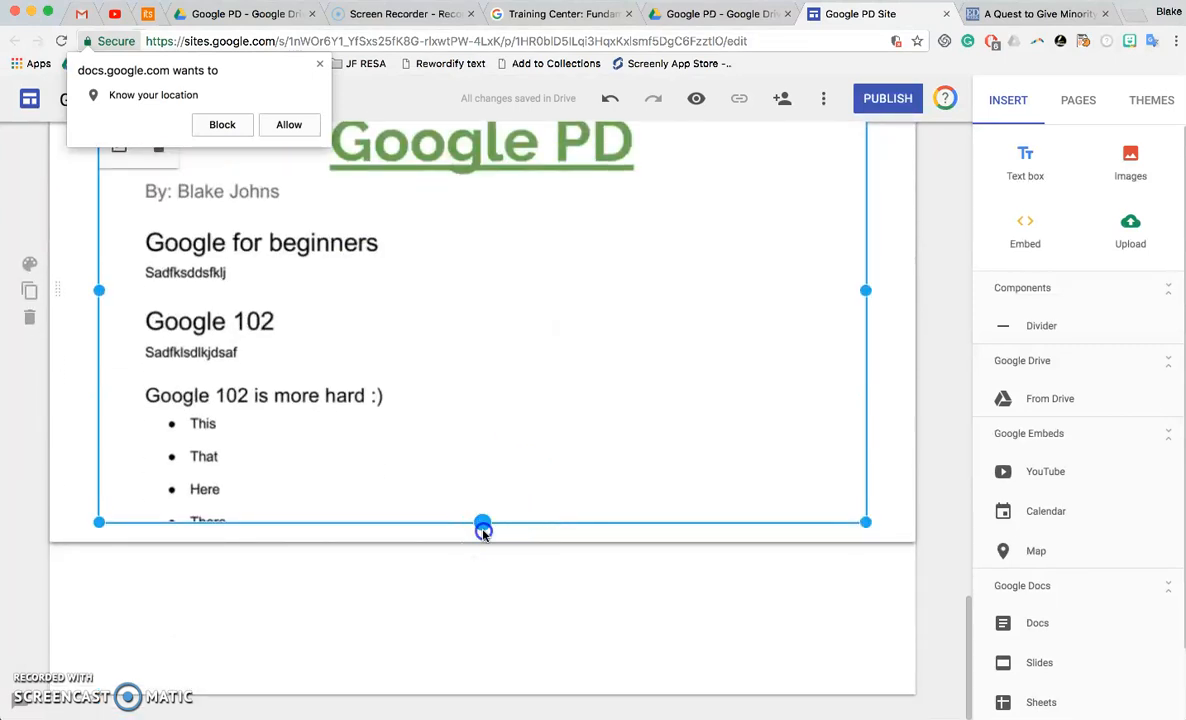
pyautogui.moveTo(483, 531); pyautogui.dragTo(479, 609)
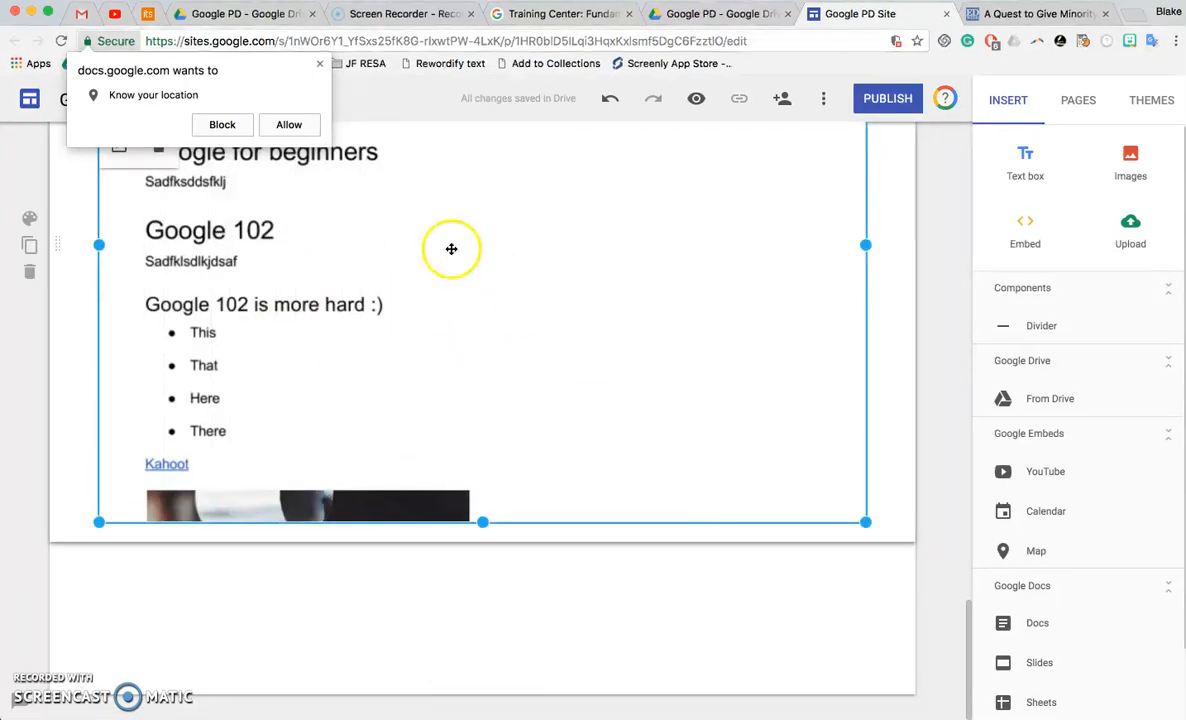
pyautogui.scroll(1, 458, 253)
pyautogui.click(297, 126)
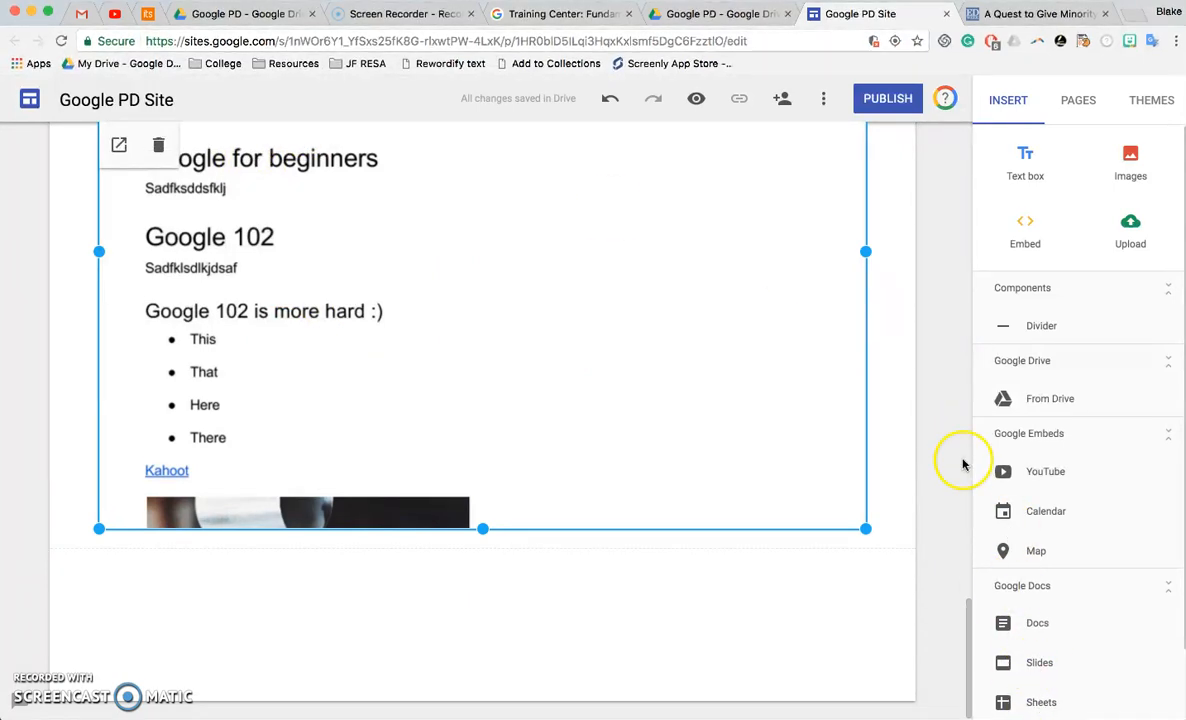
pyautogui.scroll(-1, 958, 463)
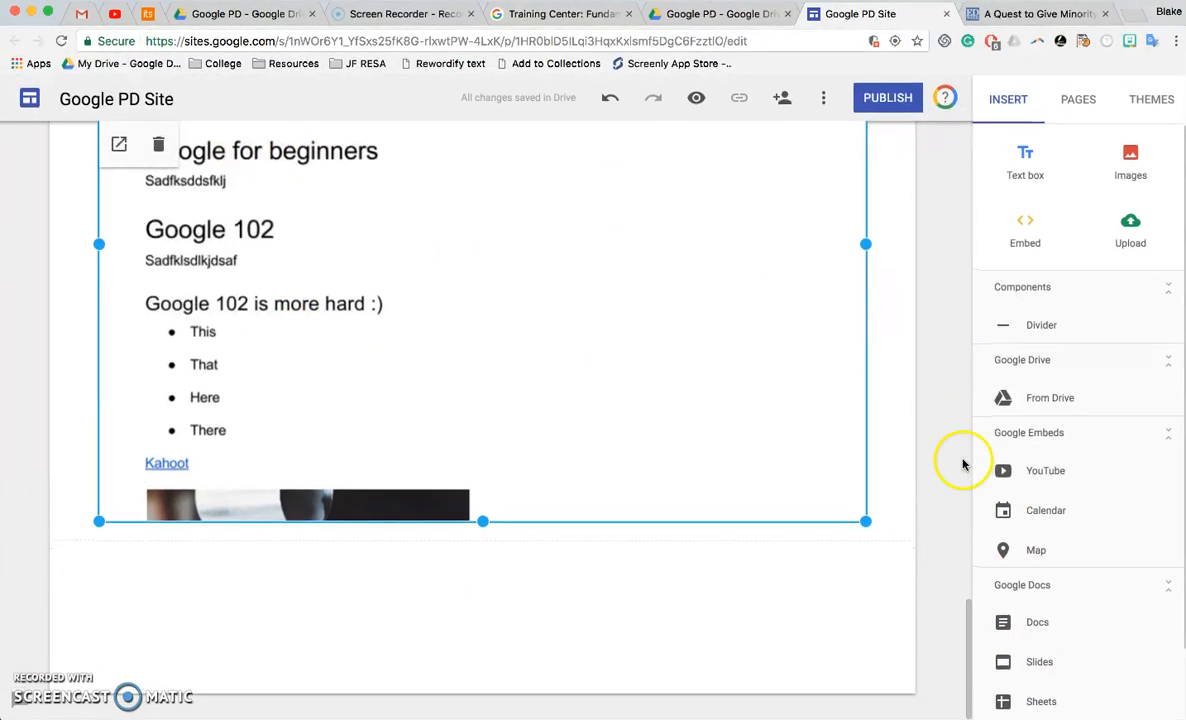
# Step: Add a new page named Sheets to the site
pyautogui.click(1088, 112)
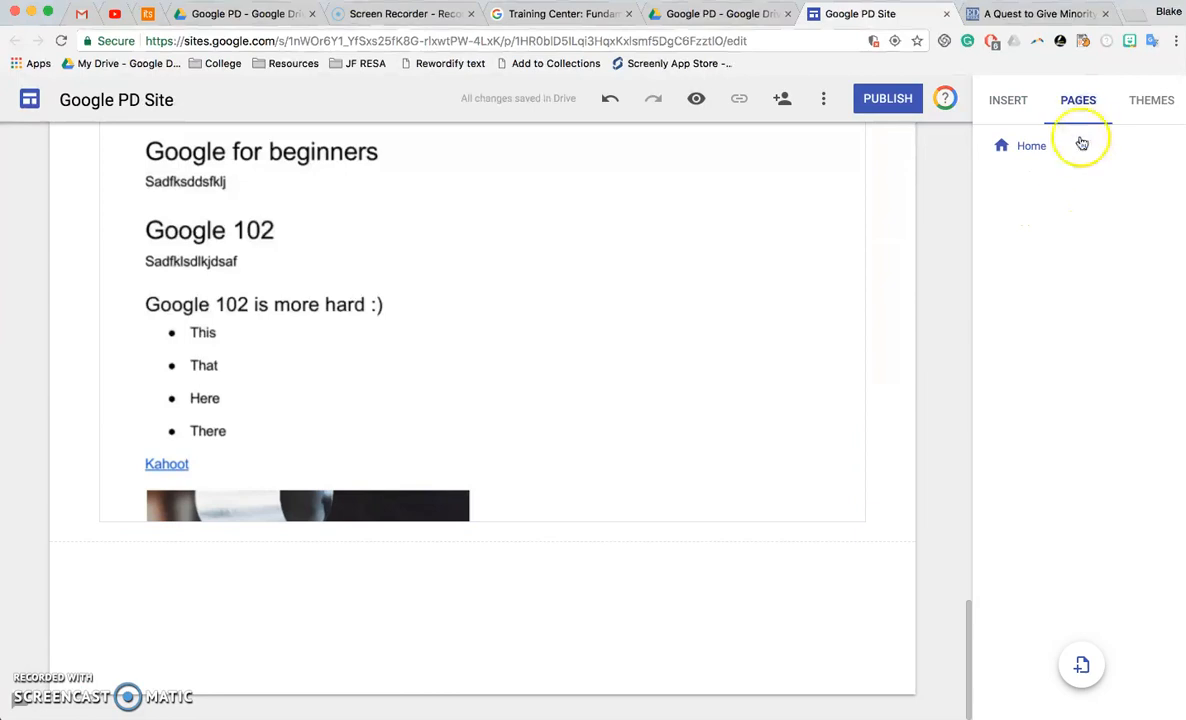
pyautogui.scroll(5, 905, 363)
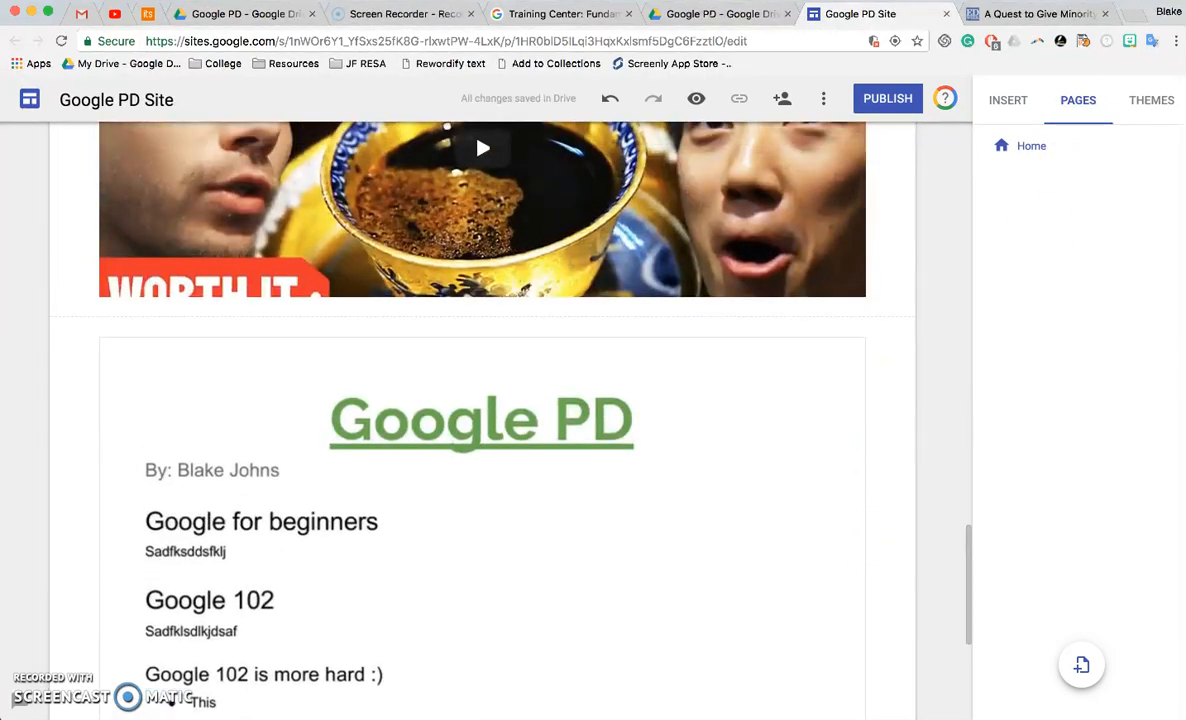
pyautogui.click(1084, 674)
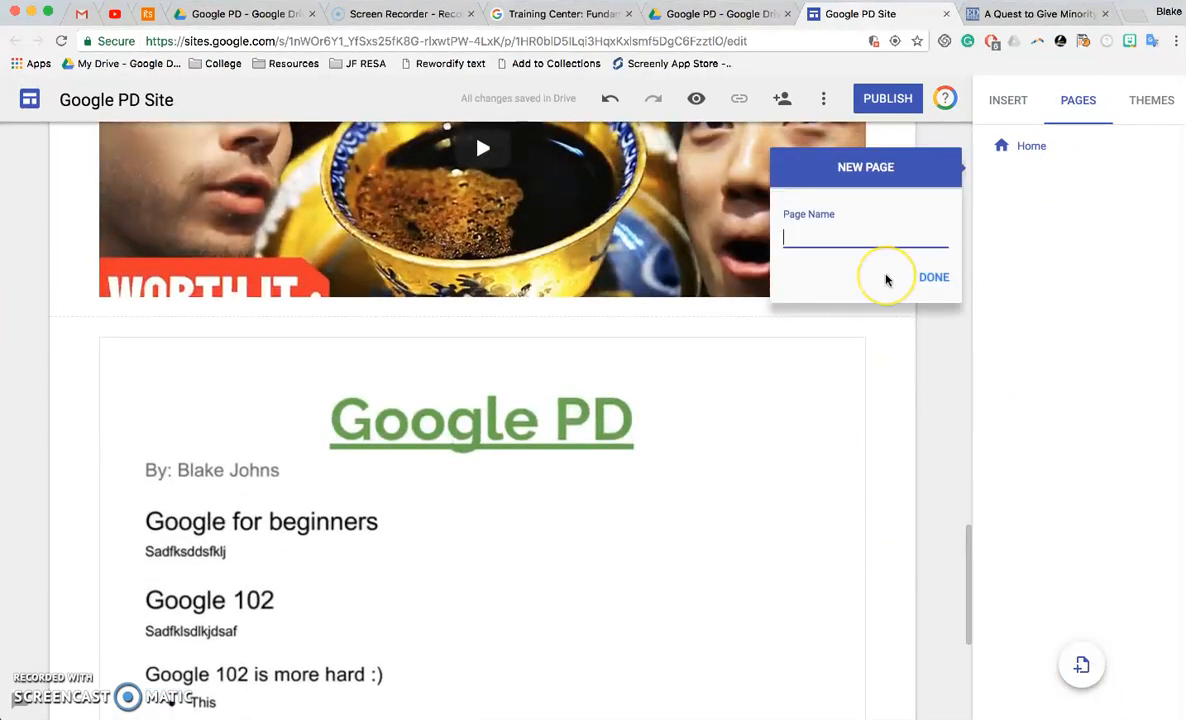
pyautogui.click(930, 287)
# Step: Add two more pages to the site, named Slides and Forms
pyautogui.click(1084, 664)
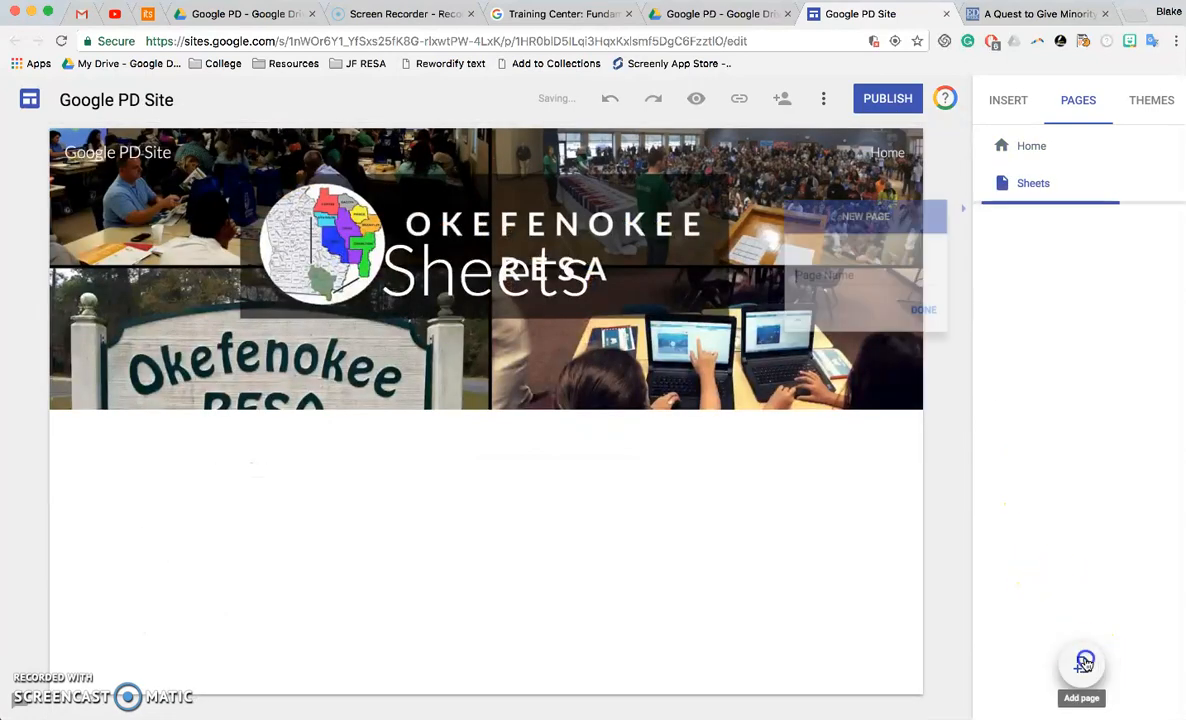
pyautogui.write('Slides')
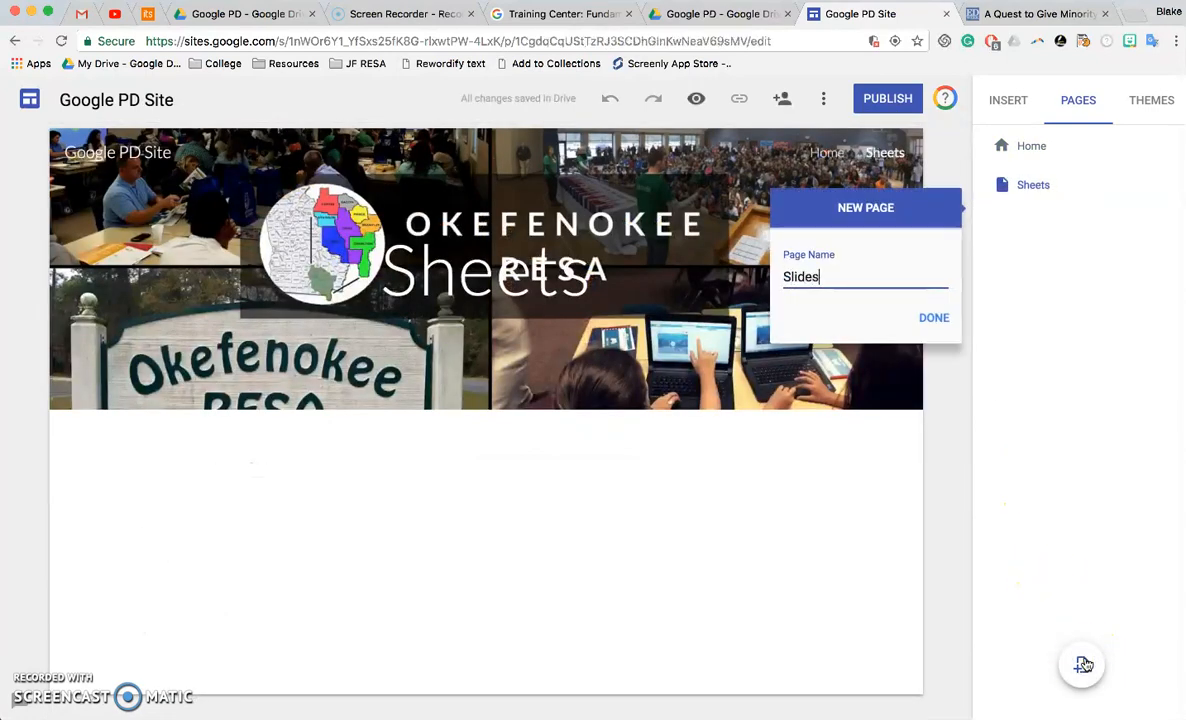
pyautogui.click(934, 318)
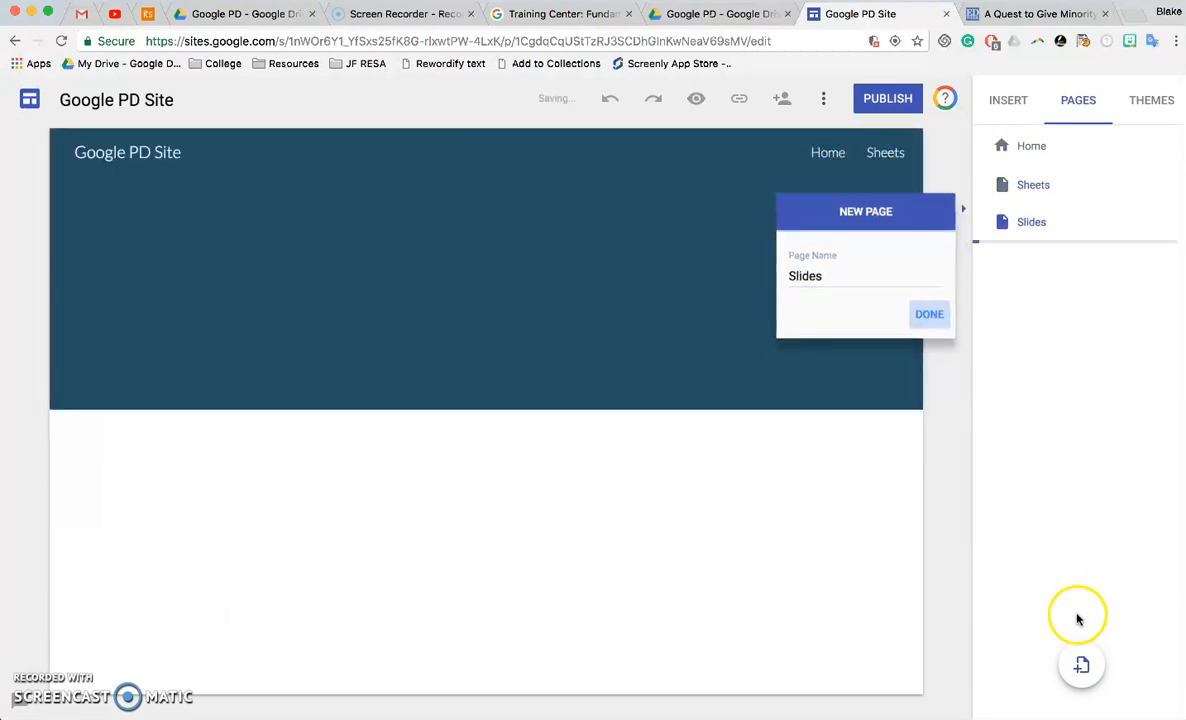
pyautogui.click(1084, 668)
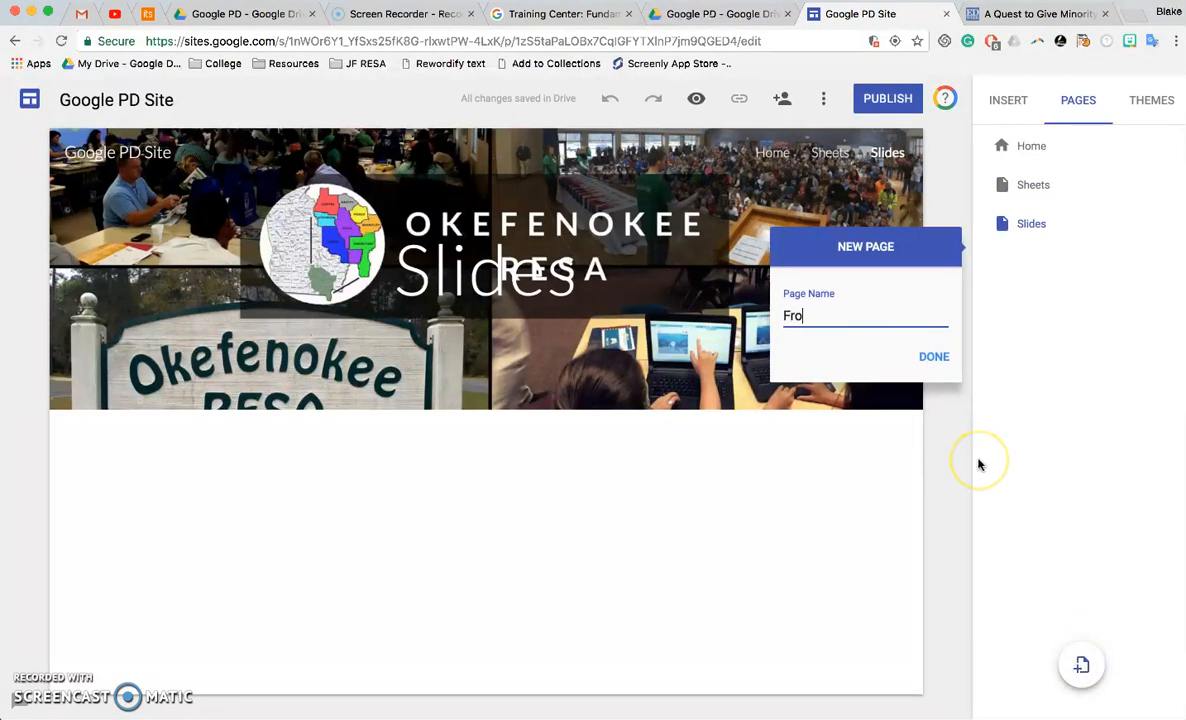
pyautogui.click(937, 366)
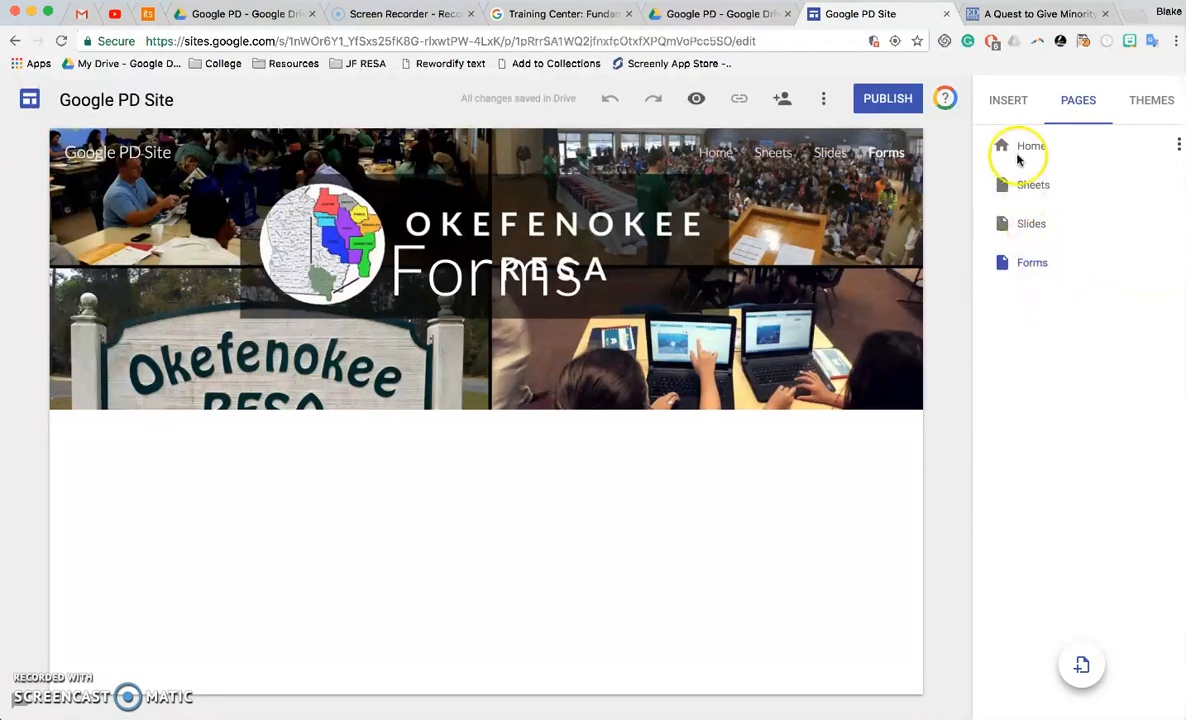
# Step: Nest the Sheets page under Home, and move it back out to the top level below Forms
pyautogui.click(1179, 186)
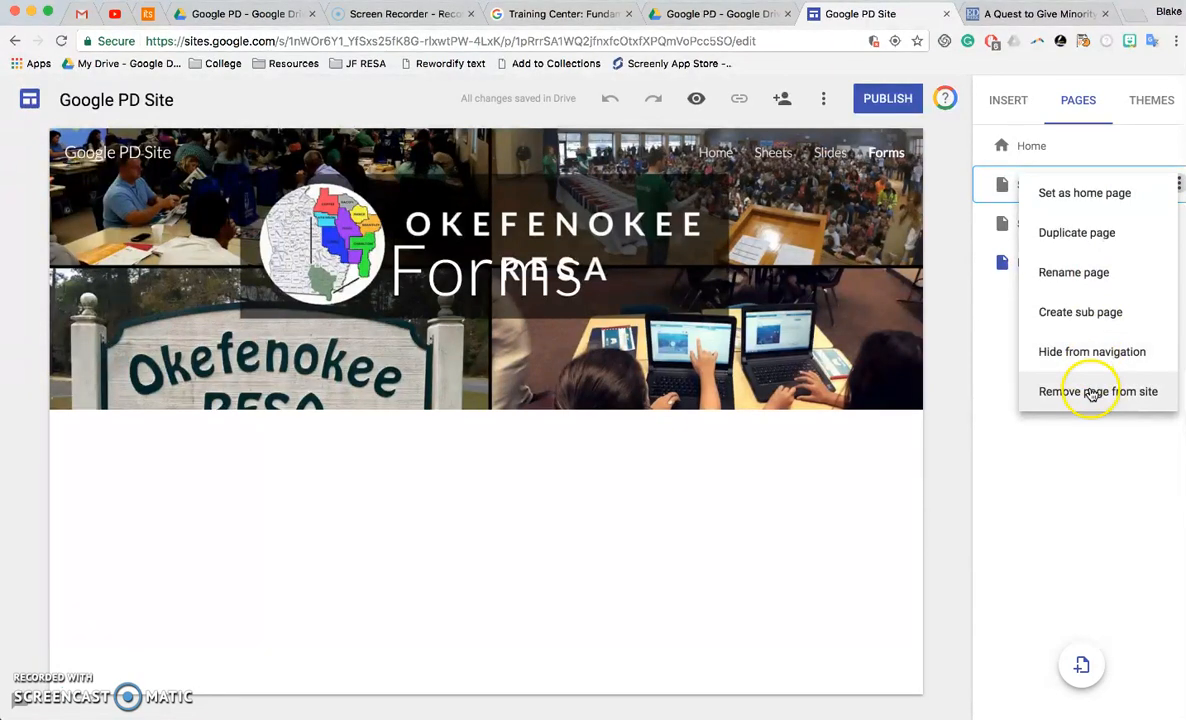
pyautogui.click(1086, 463)
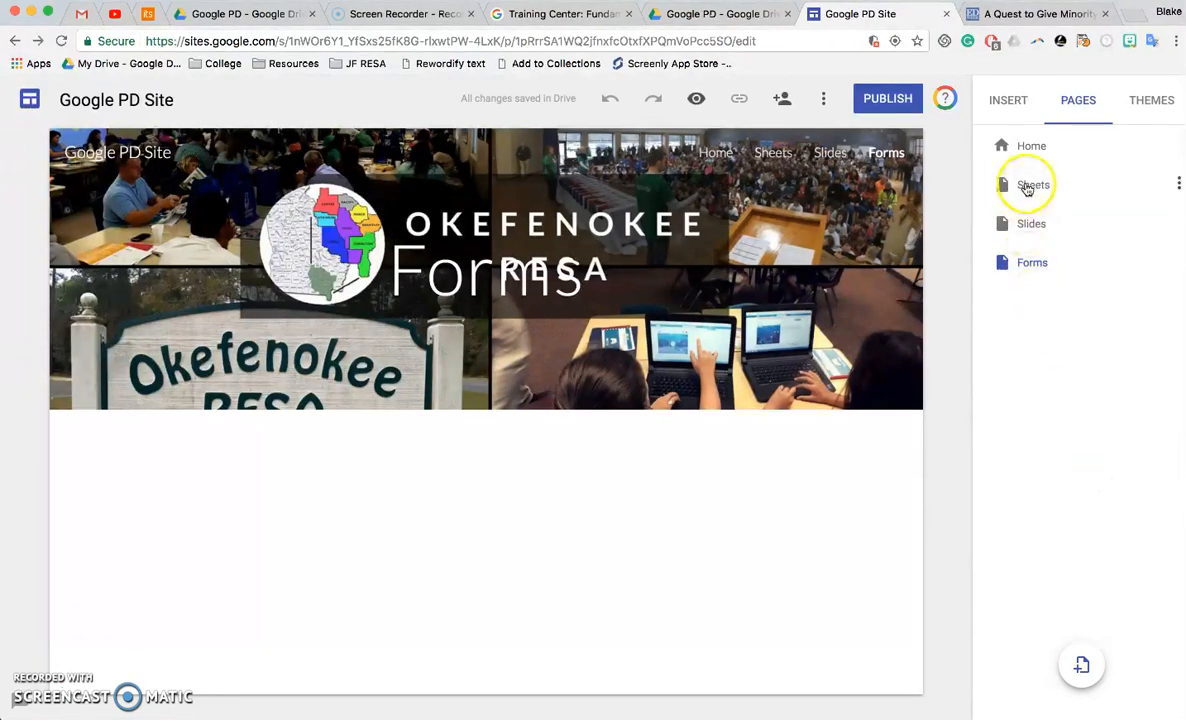
pyautogui.moveTo(1026, 152); pyautogui.dragTo(1032, 216)
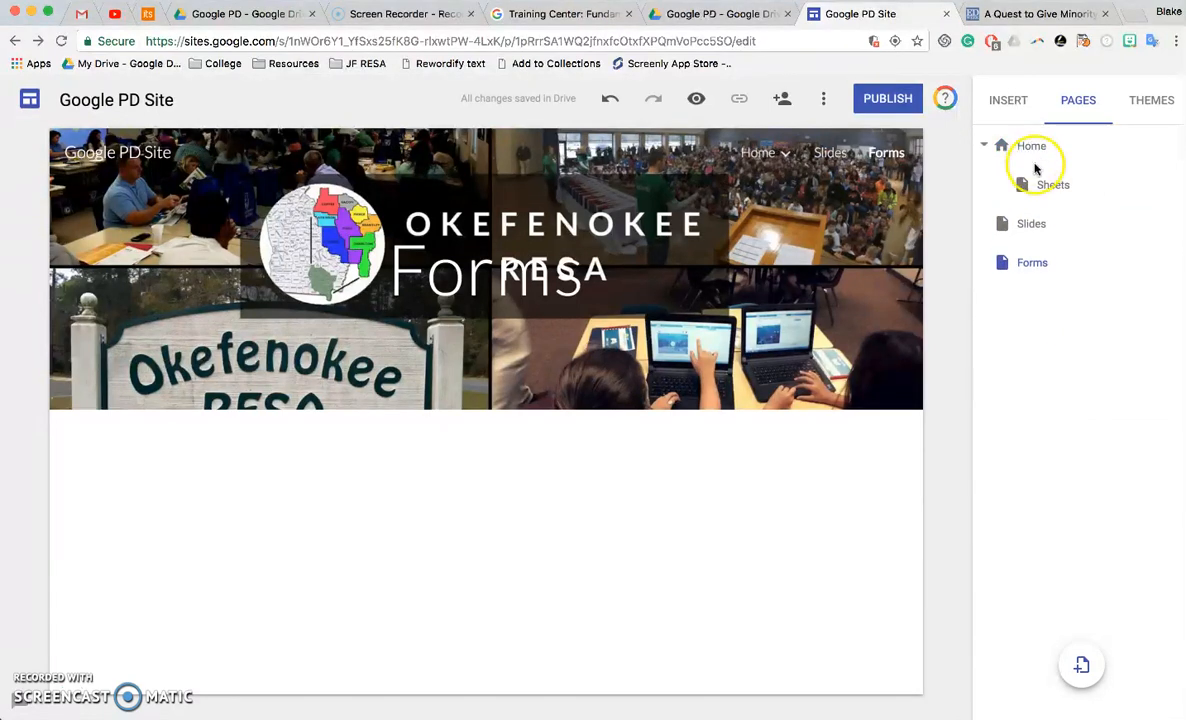
pyautogui.moveTo(1044, 191); pyautogui.dragTo(1002, 290)
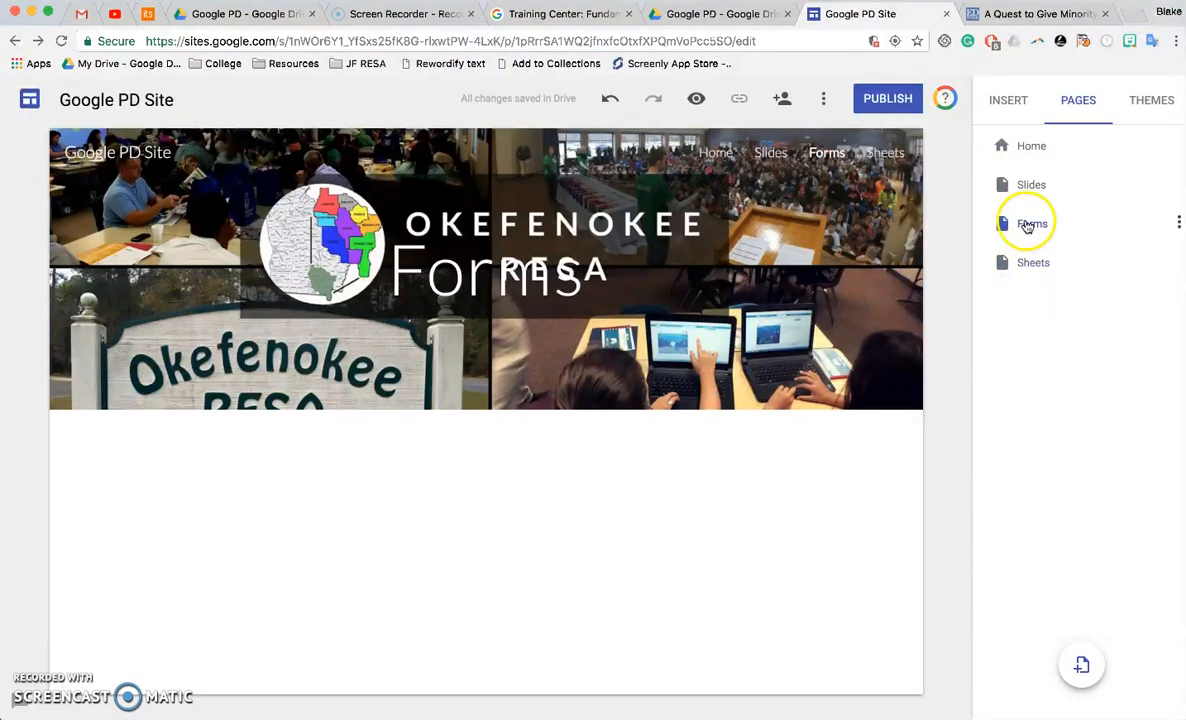
# Step: Nest the pages in a chain: Slides under Home, Forms under Slides, and Sheets under Forms
pyautogui.click(1013, 199)
pyautogui.moveTo(1013, 187); pyautogui.dragTo(1027, 143)
pyautogui.moveTo(1022, 224); pyautogui.dragTo(1043, 192)
pyautogui.moveTo(1025, 274); pyautogui.dragTo(1072, 230)
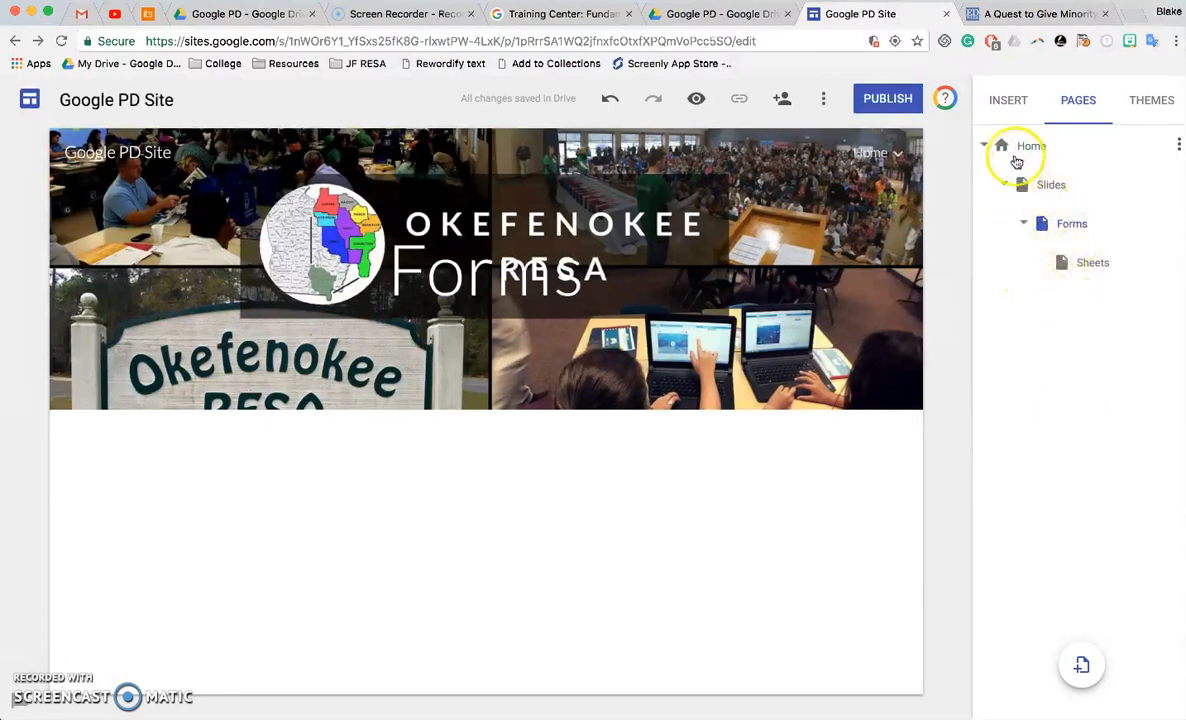
# Step: Move Slides, Forms and Sheets out of their nesting, back to top-level pages below Home
pyautogui.moveTo(1004, 233); pyautogui.dragTo(1001, 272)
pyautogui.moveTo(996, 187); pyautogui.dragTo(984, 216)
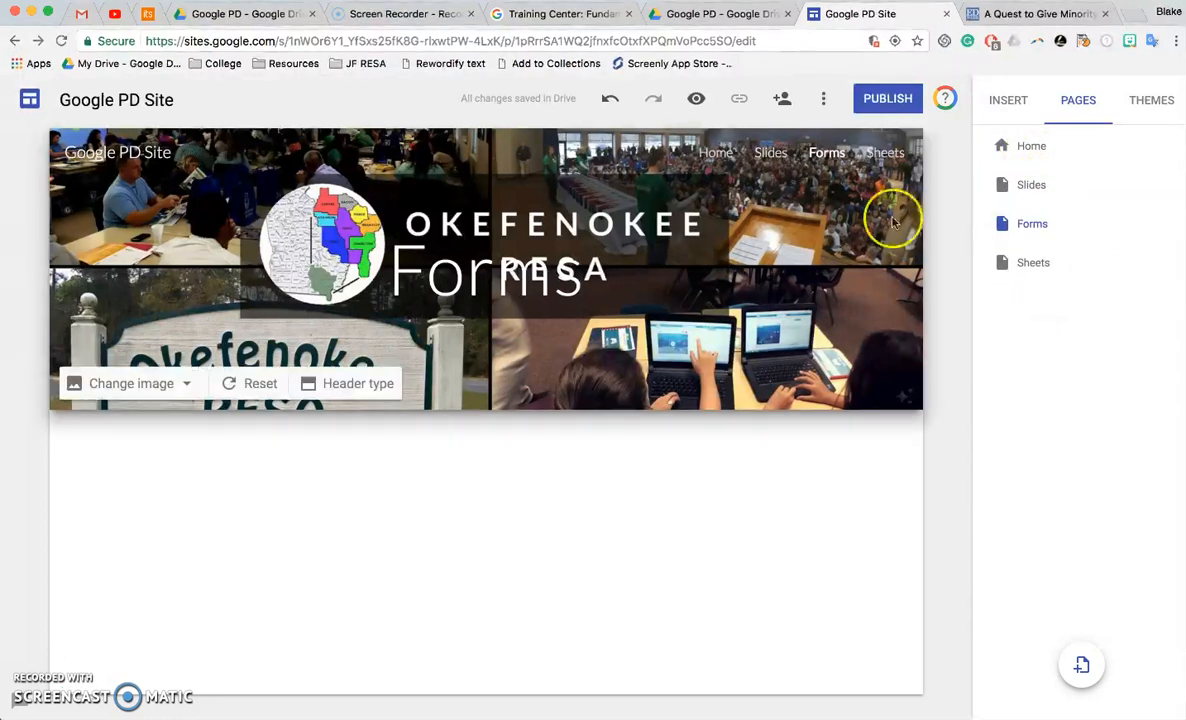
# Step: Delete the page title text overlaying the banner on the Forms, Slides and Sheets pages
pyautogui.click(519, 250)
pyautogui.click(404, 196)
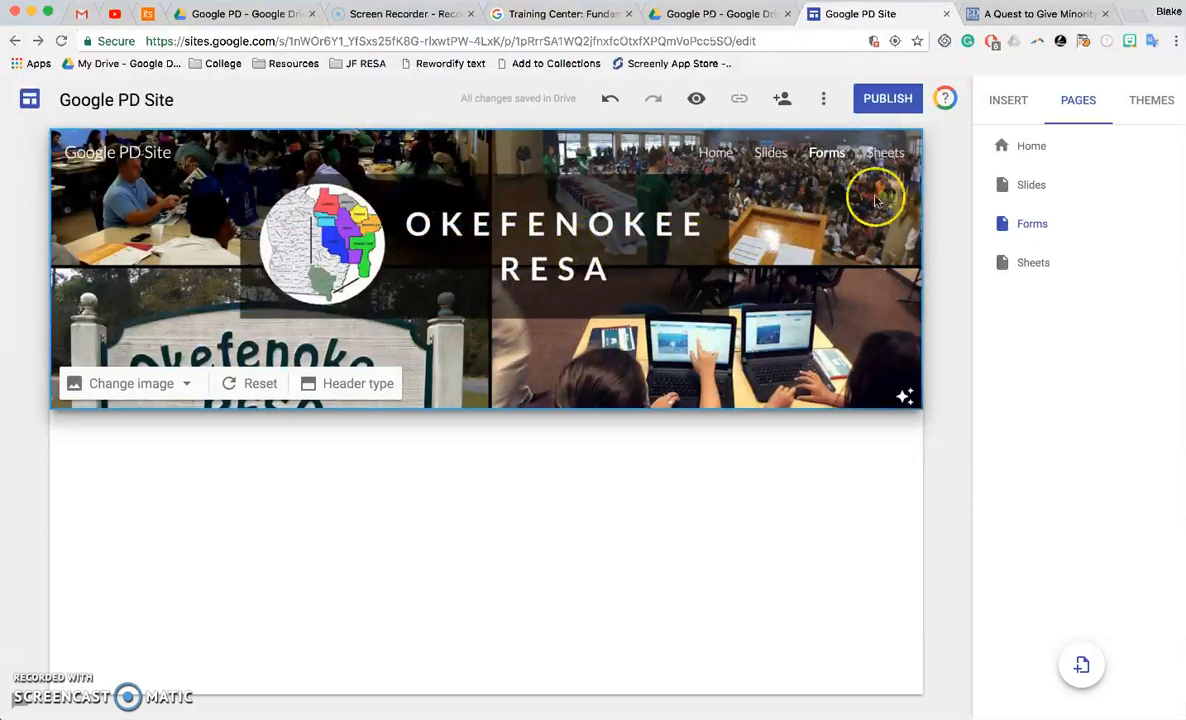
pyautogui.click(1030, 188)
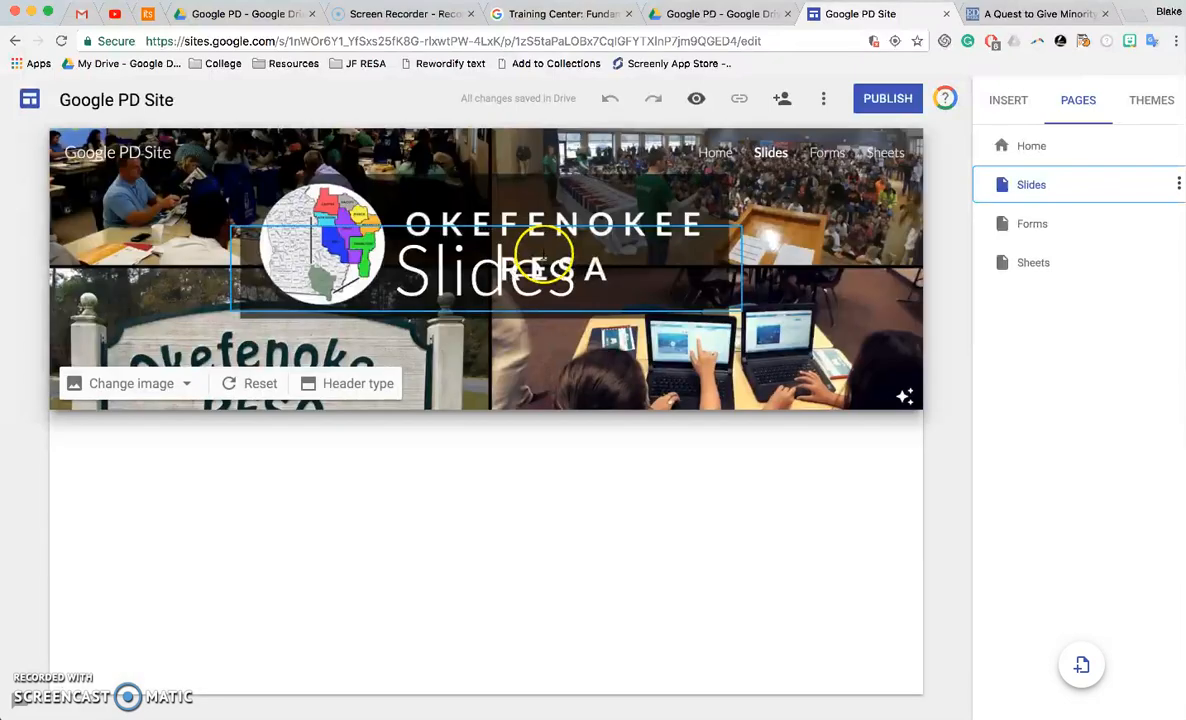
pyautogui.click(505, 252)
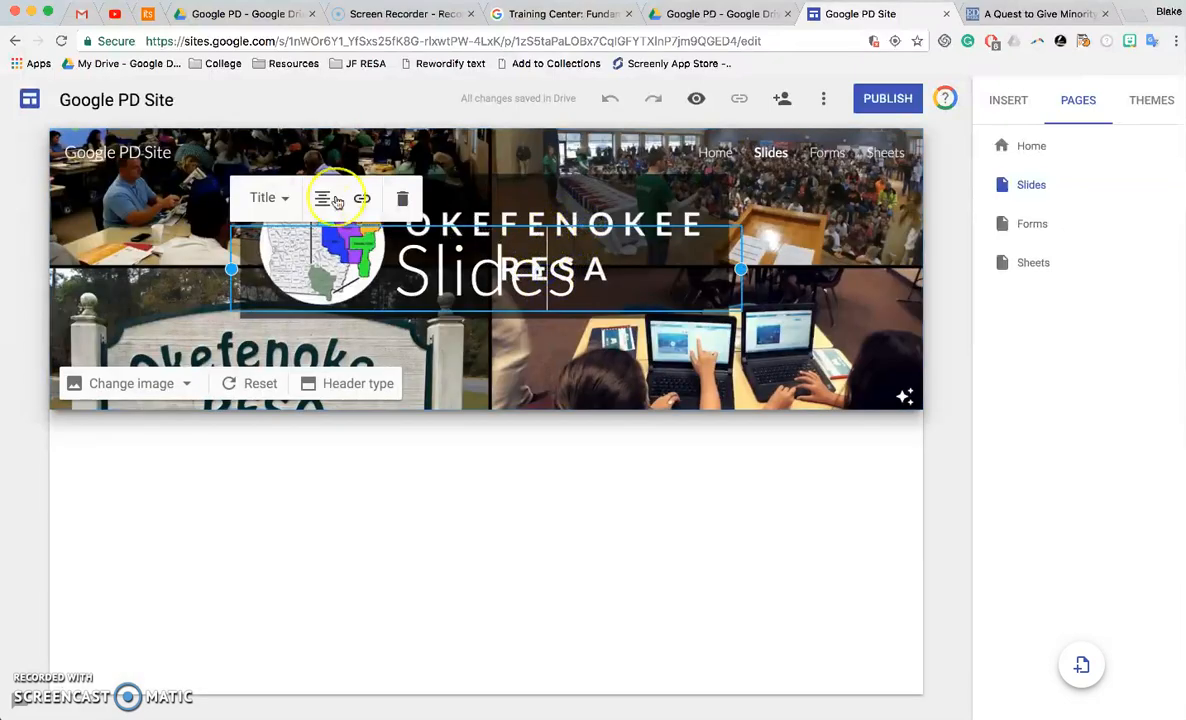
pyautogui.click(399, 198)
pyautogui.click(1020, 263)
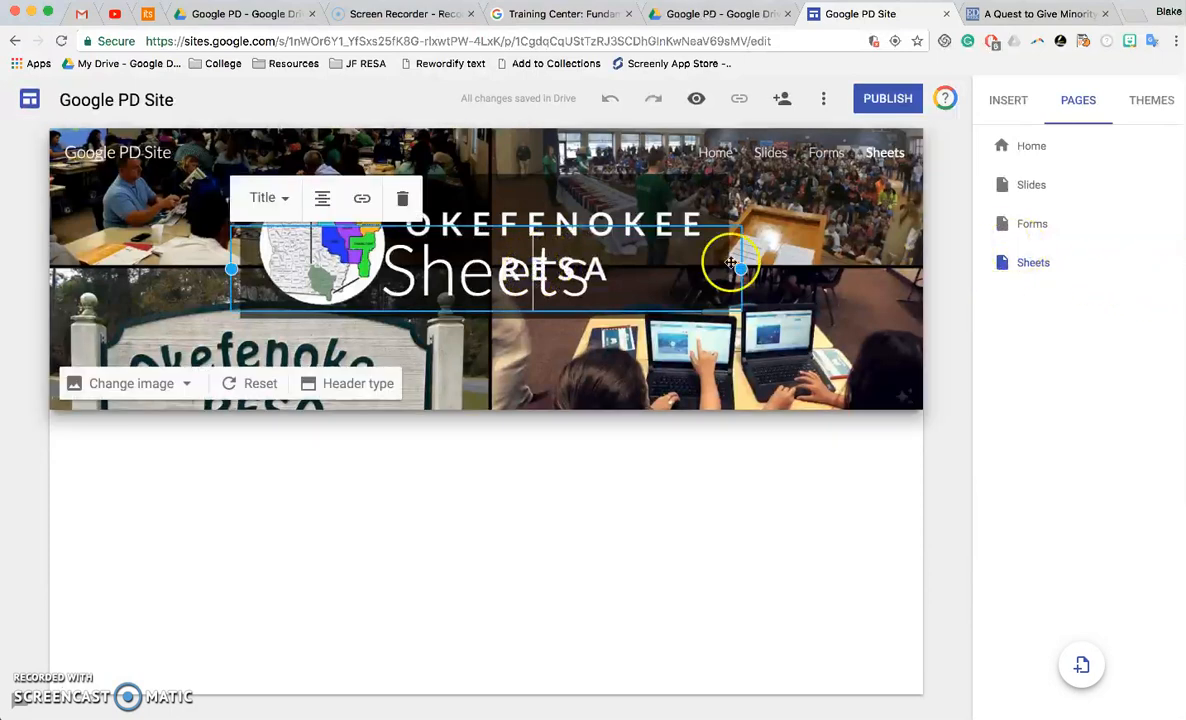
pyautogui.click(402, 198)
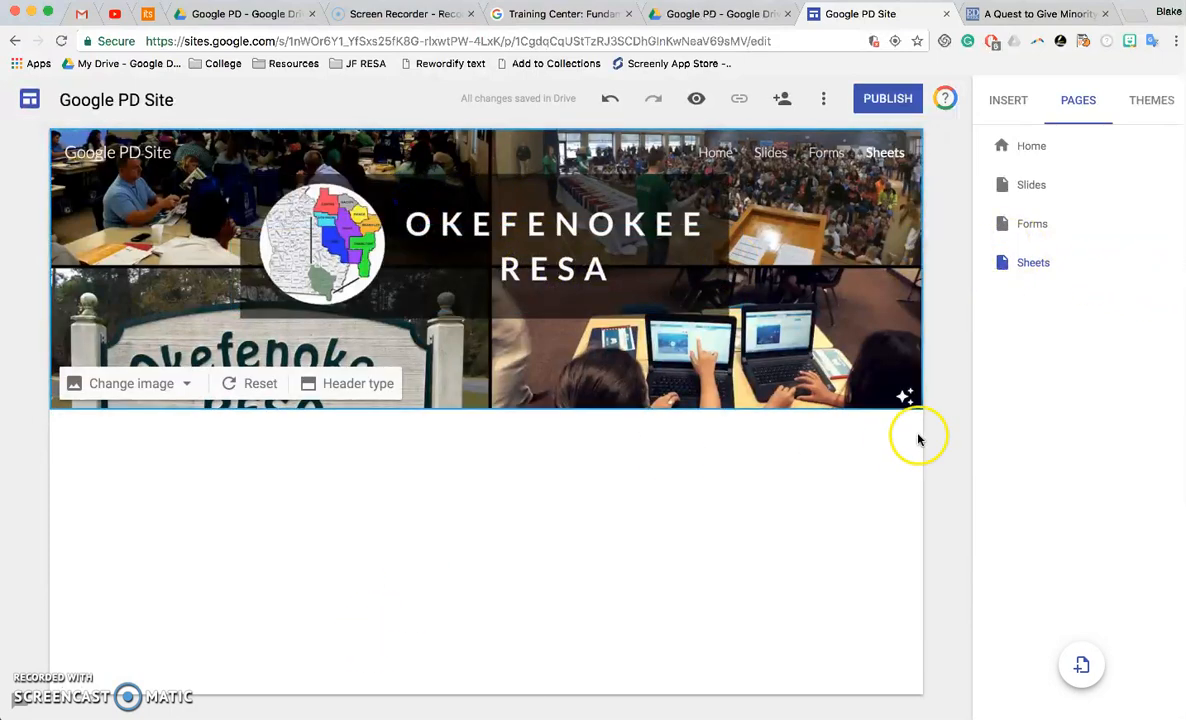
# Step: Link the "Google Slides" text on the Home page to the site's Slides page
pyautogui.click(1031, 155)
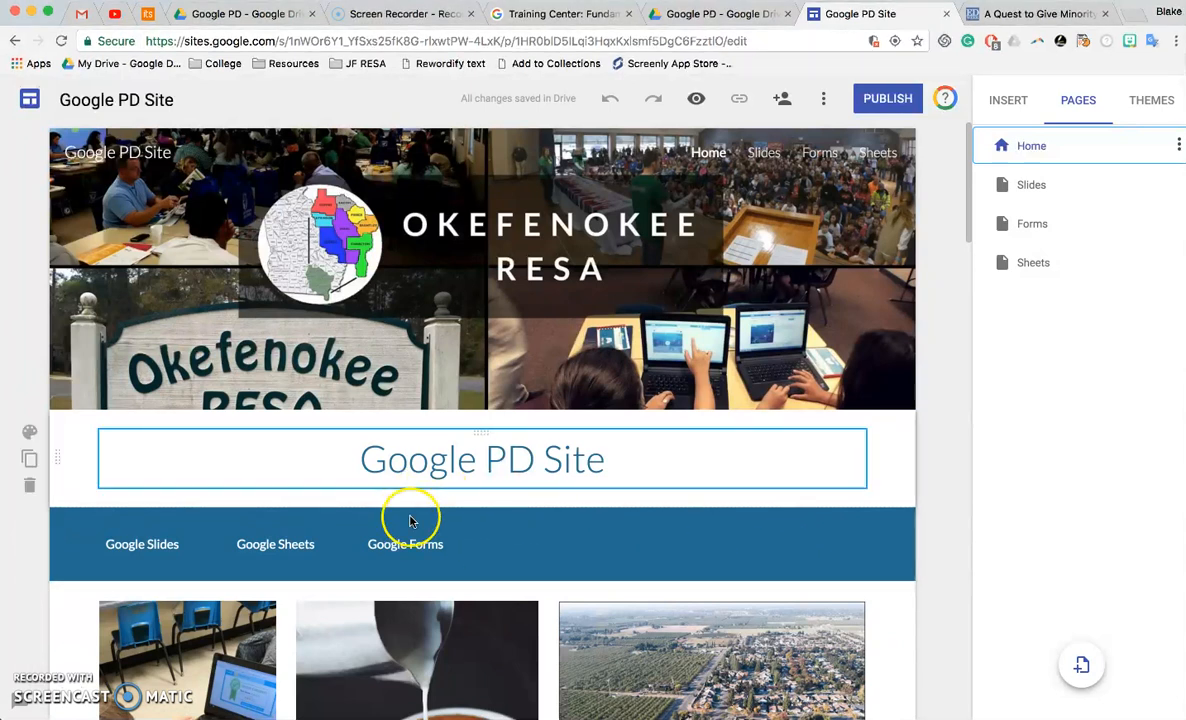
pyautogui.moveTo(191, 543); pyautogui.dragTo(146, 547)
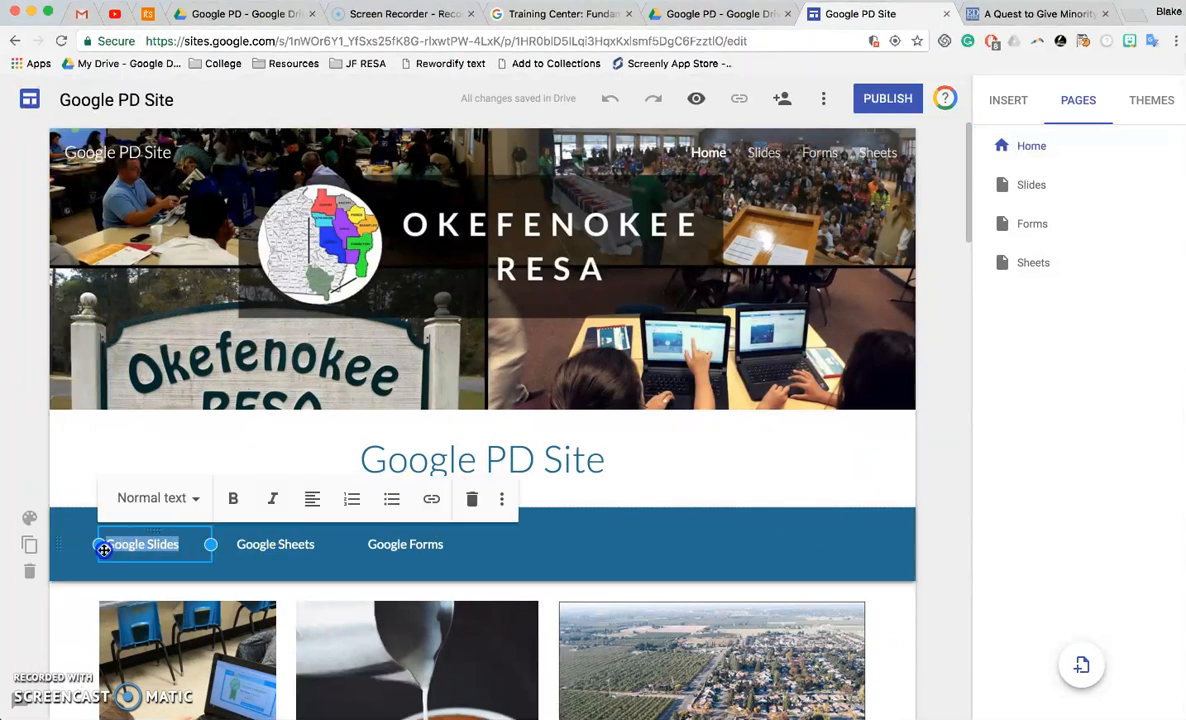
pyautogui.click(433, 500)
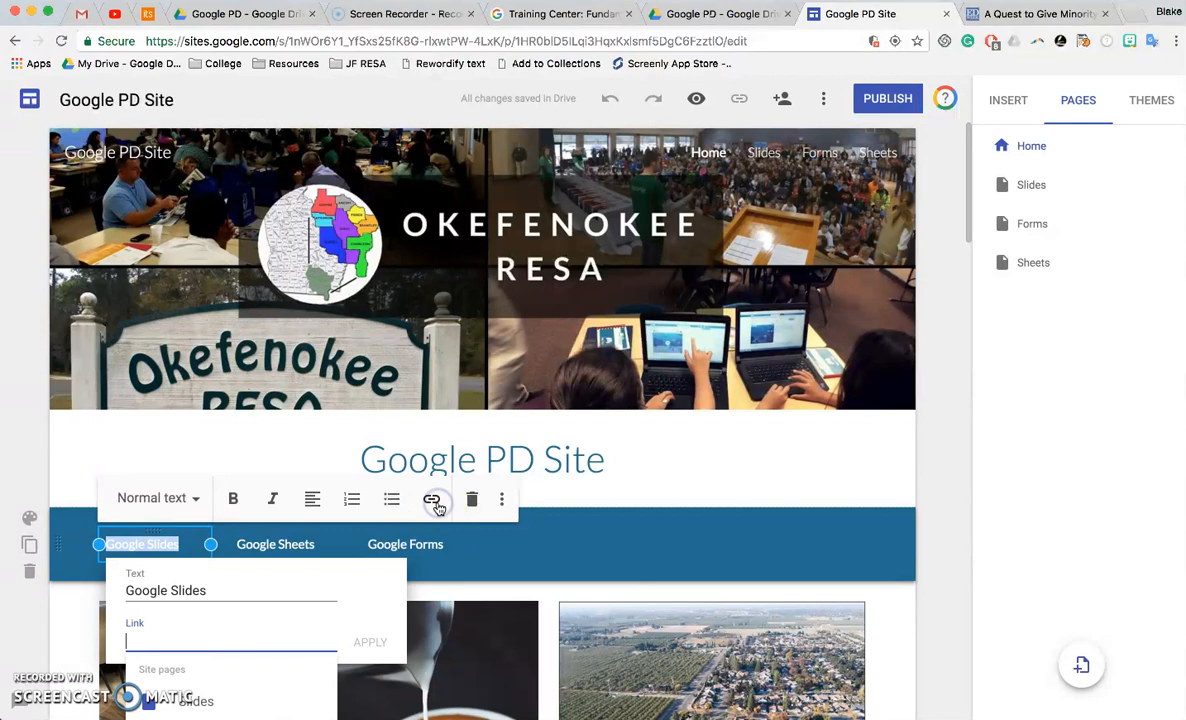
pyautogui.scroll(-3, 275, 643)
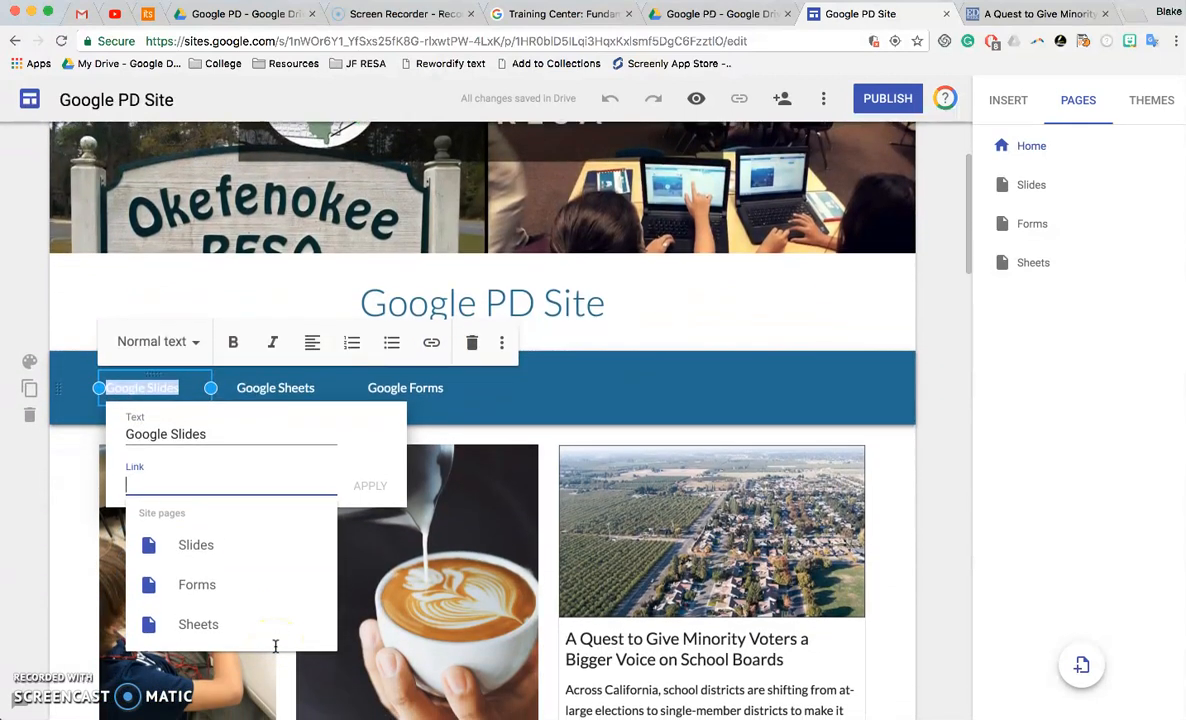
pyautogui.click(196, 547)
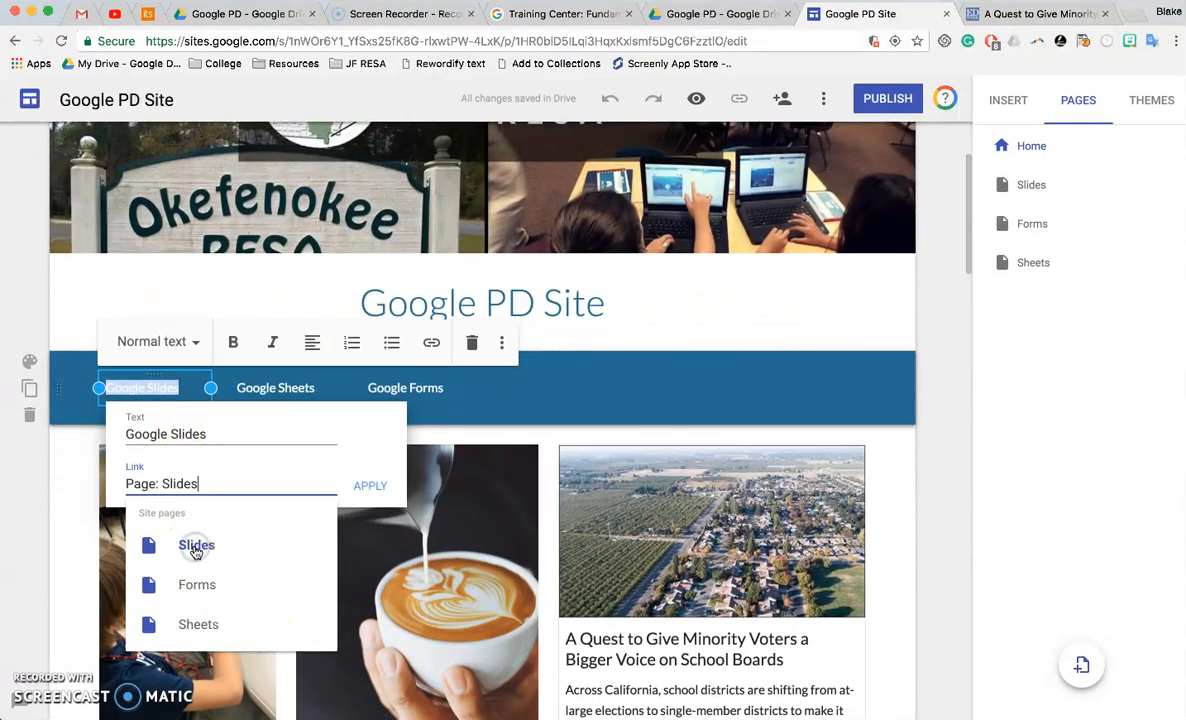
pyautogui.click(378, 487)
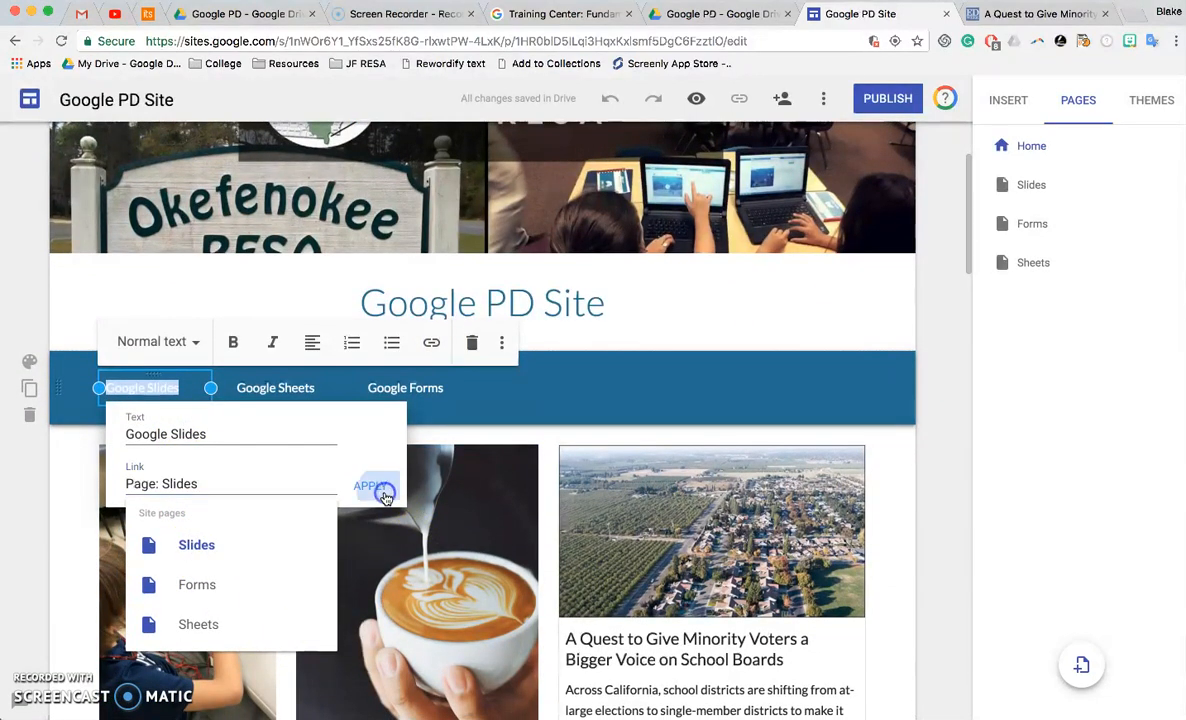
# Step: Link the "Google Sheets" text on the Home page to the site's Sheets page
pyautogui.click(289, 392)
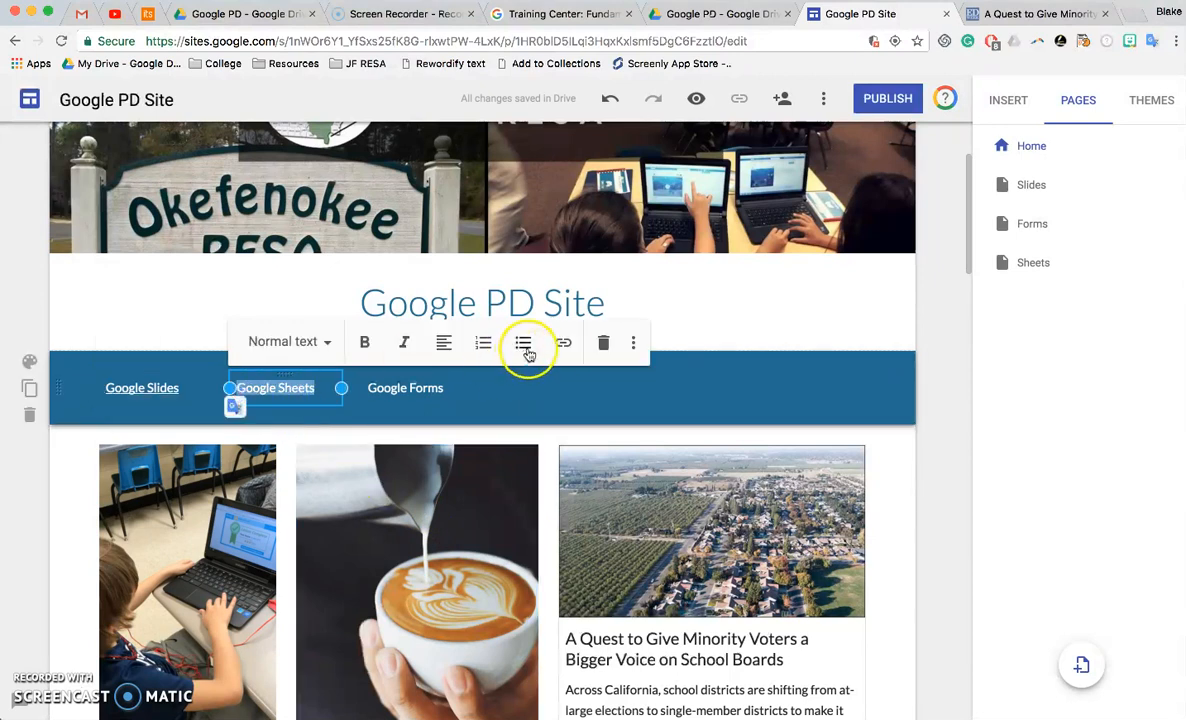
pyautogui.click(561, 343)
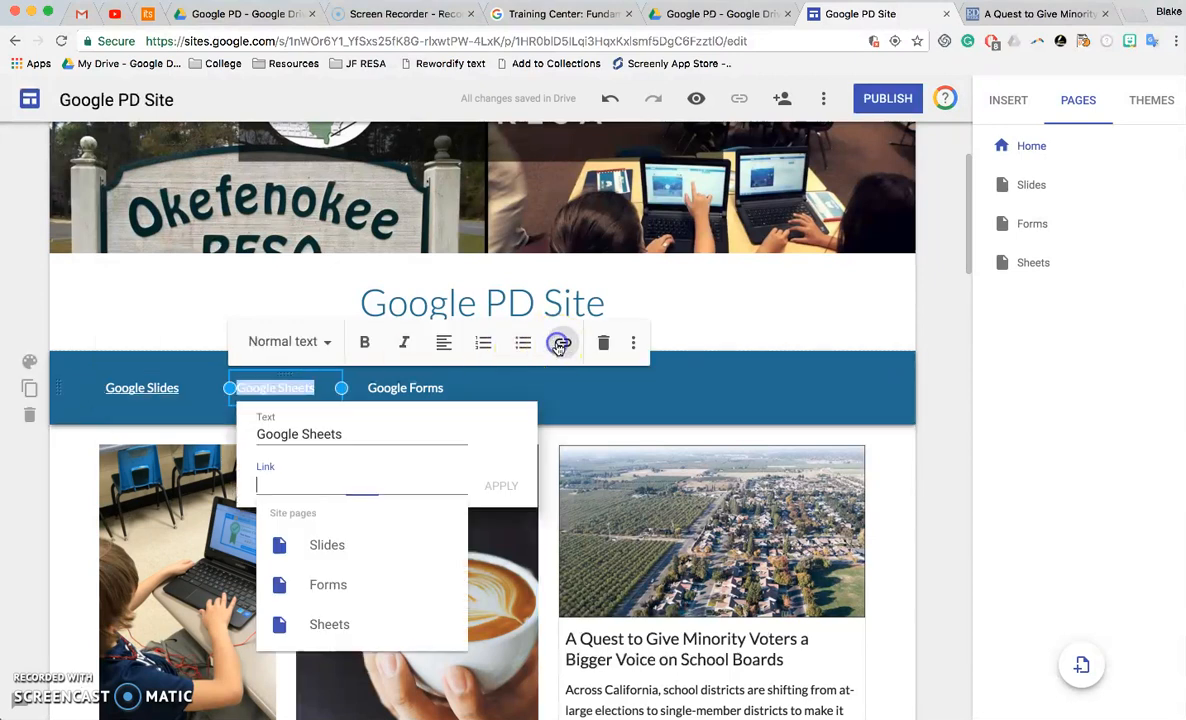
pyautogui.click(331, 626)
pyautogui.click(510, 487)
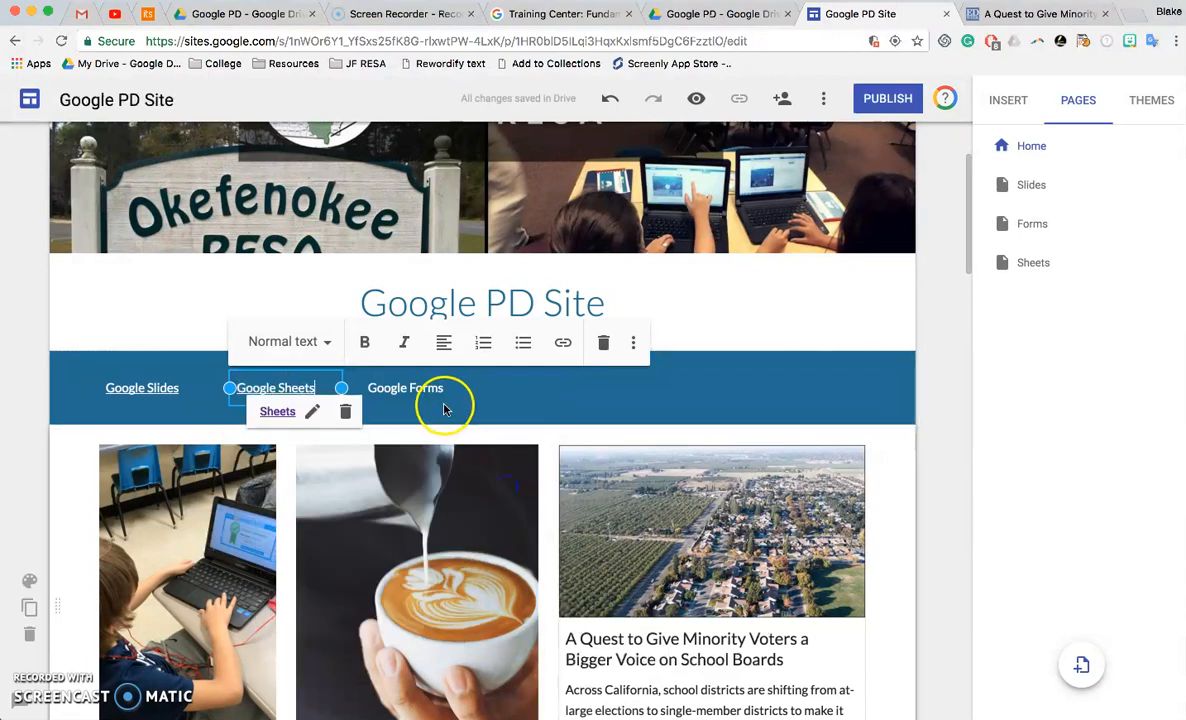
# Step: Link the "Google Forms" text on the Home page to the site's Forms page
pyautogui.click(412, 396)
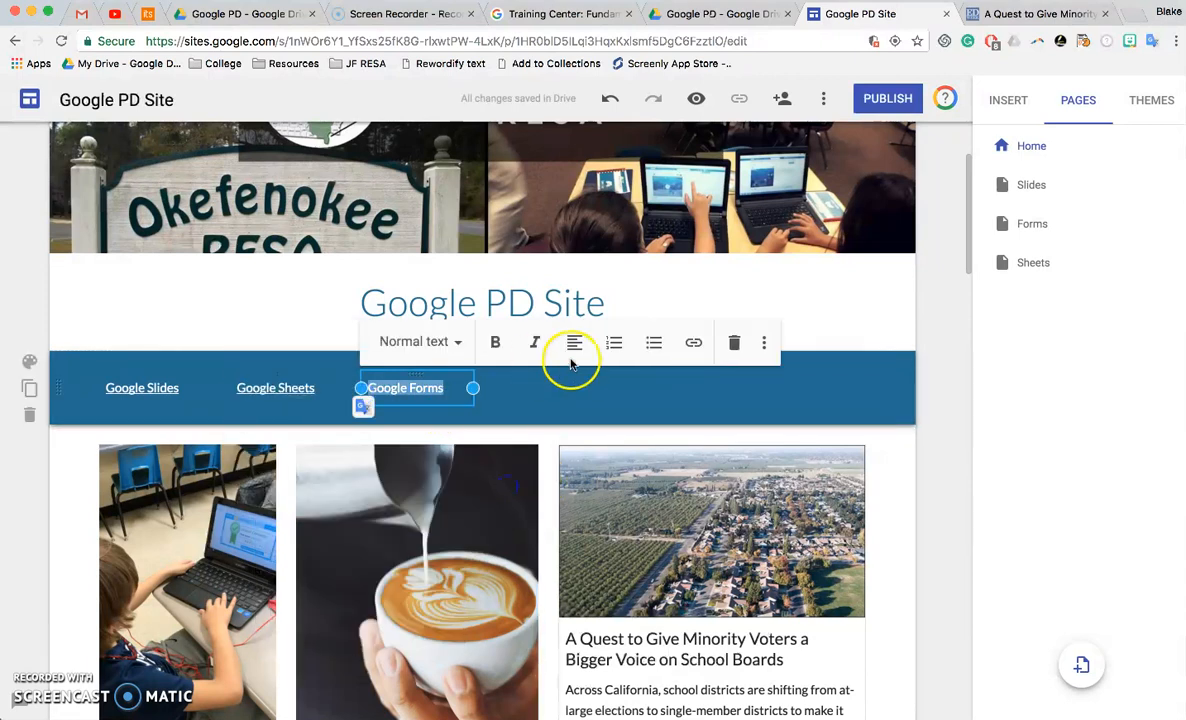
pyautogui.click(693, 342)
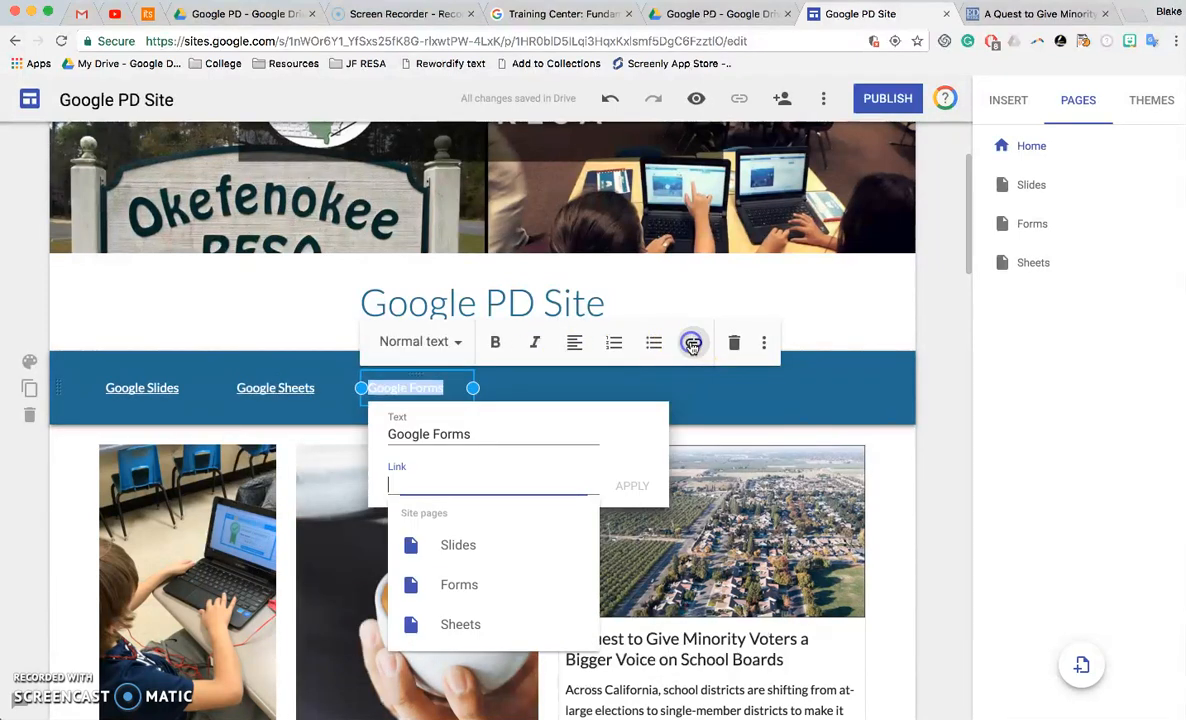
pyautogui.click(463, 590)
pyautogui.click(638, 486)
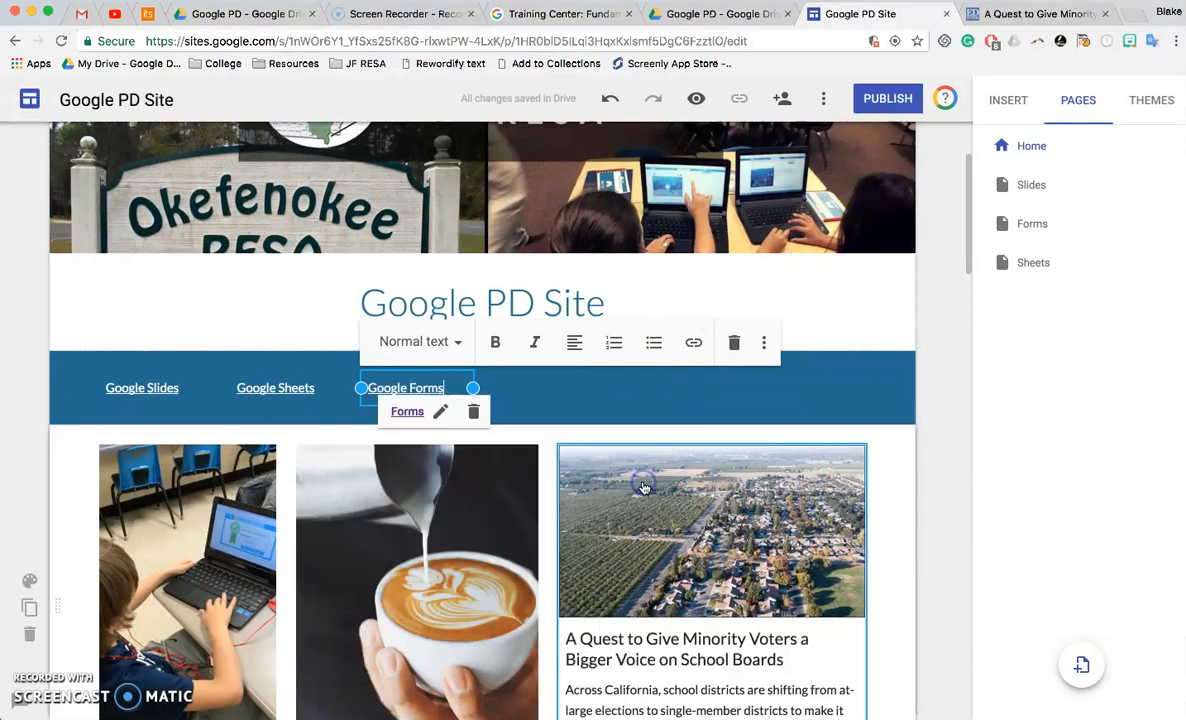
pyautogui.click(635, 396)
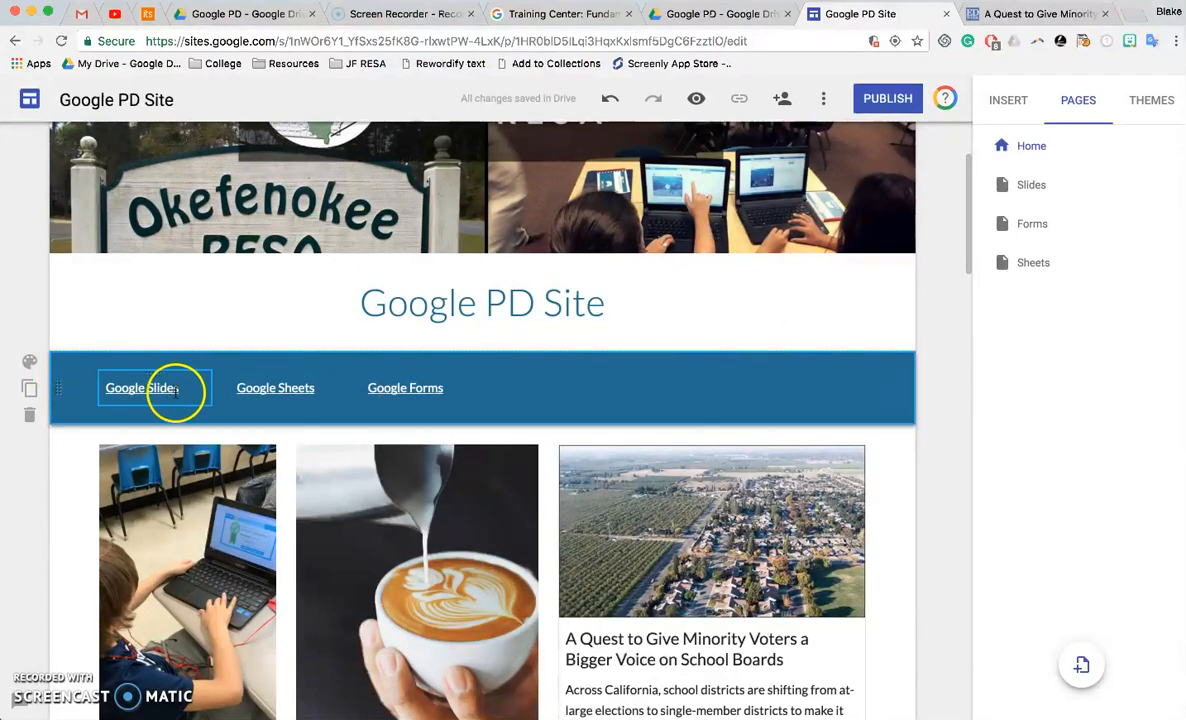
# Step: On the Slides page, start inserting a YouTube video and search for "SLides"
pyautogui.click(1031, 188)
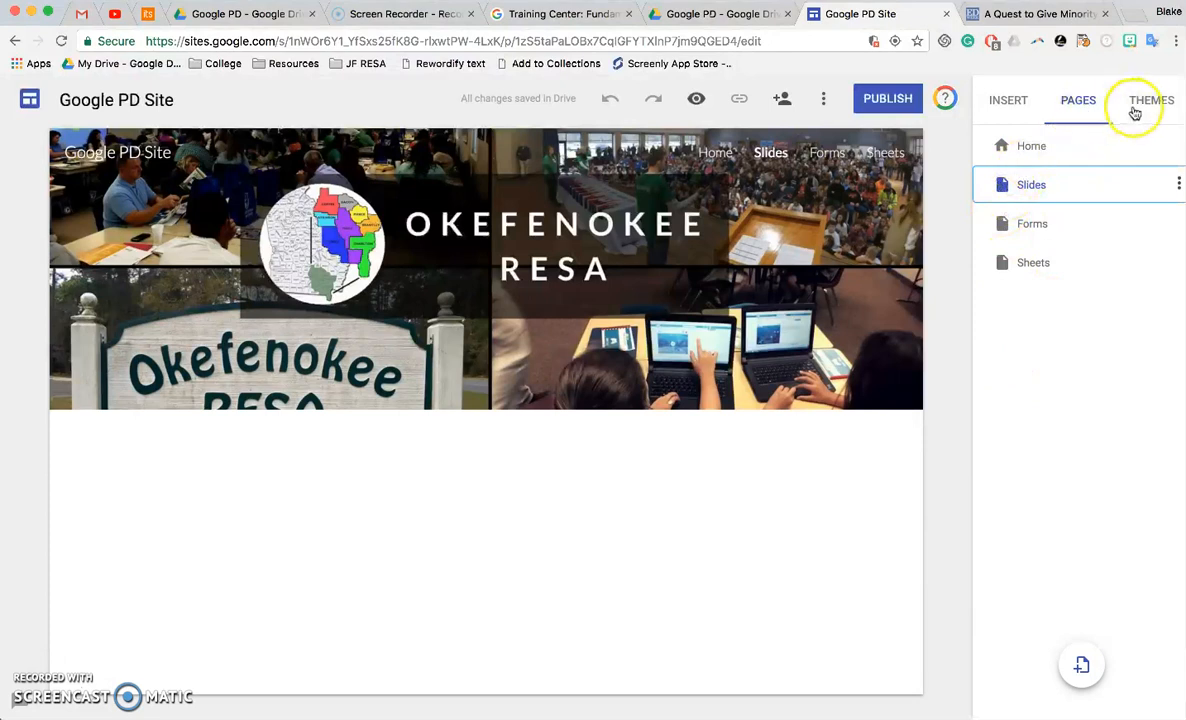
pyautogui.click(1012, 100)
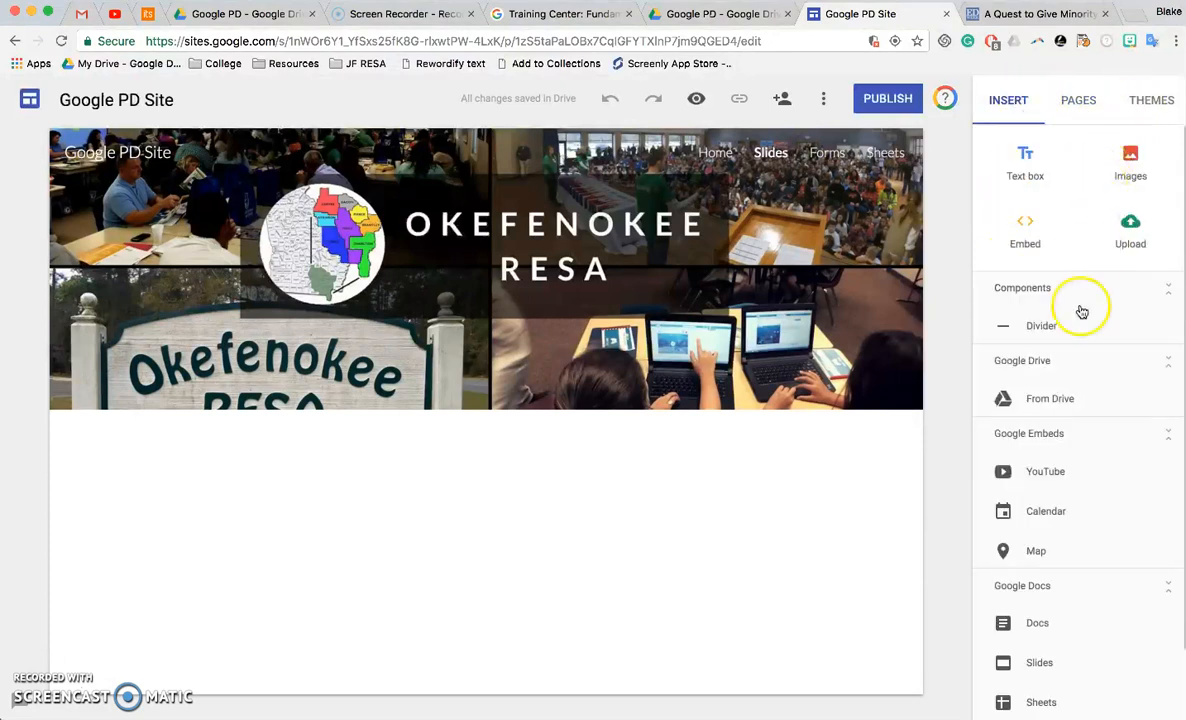
pyautogui.click(1040, 479)
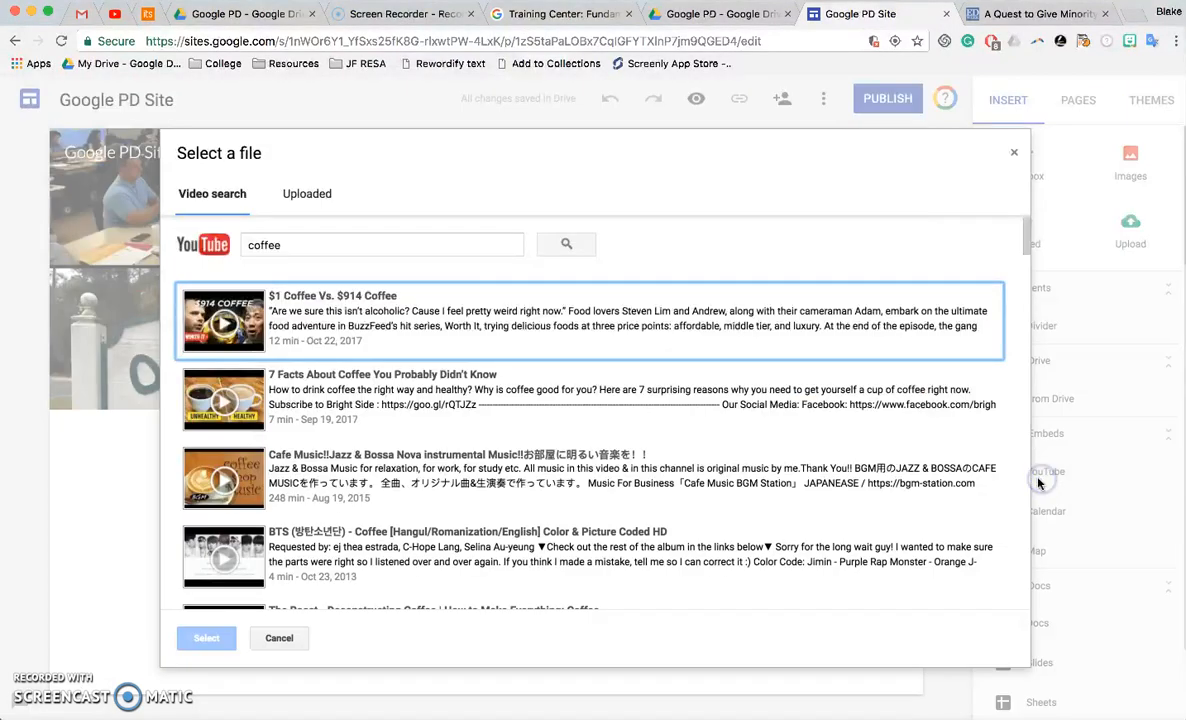
pyautogui.moveTo(396, 242); pyautogui.dragTo(195, 231)
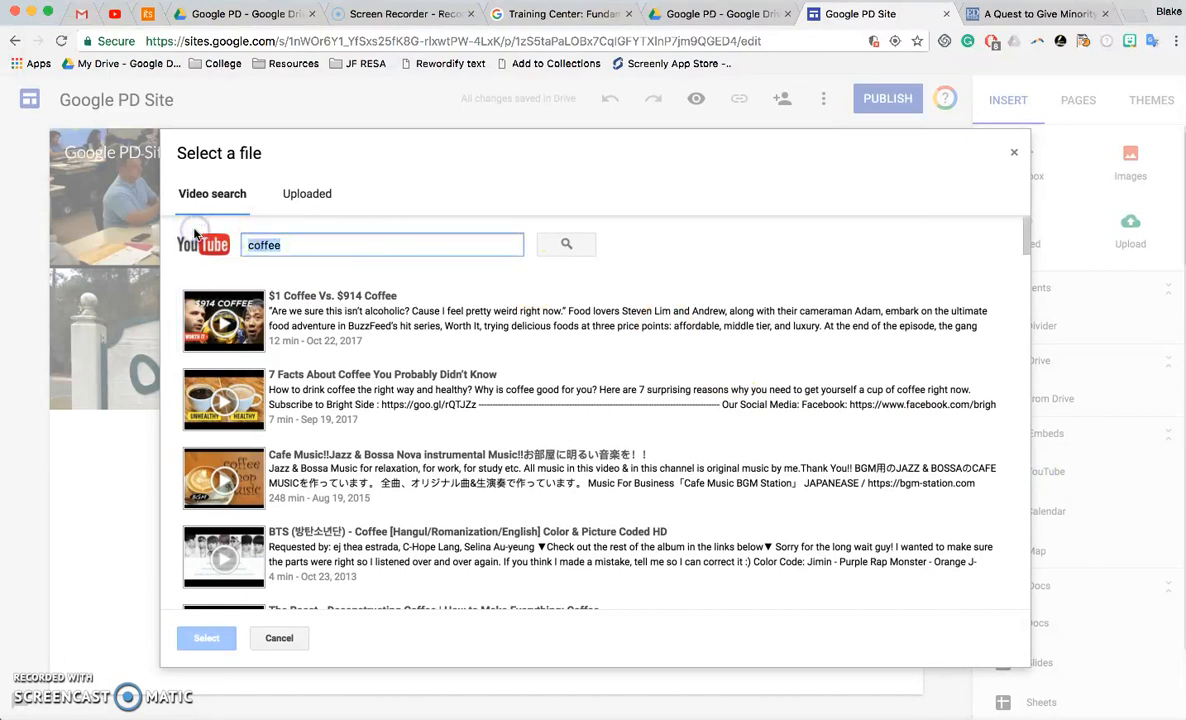
pyautogui.write('SLides')
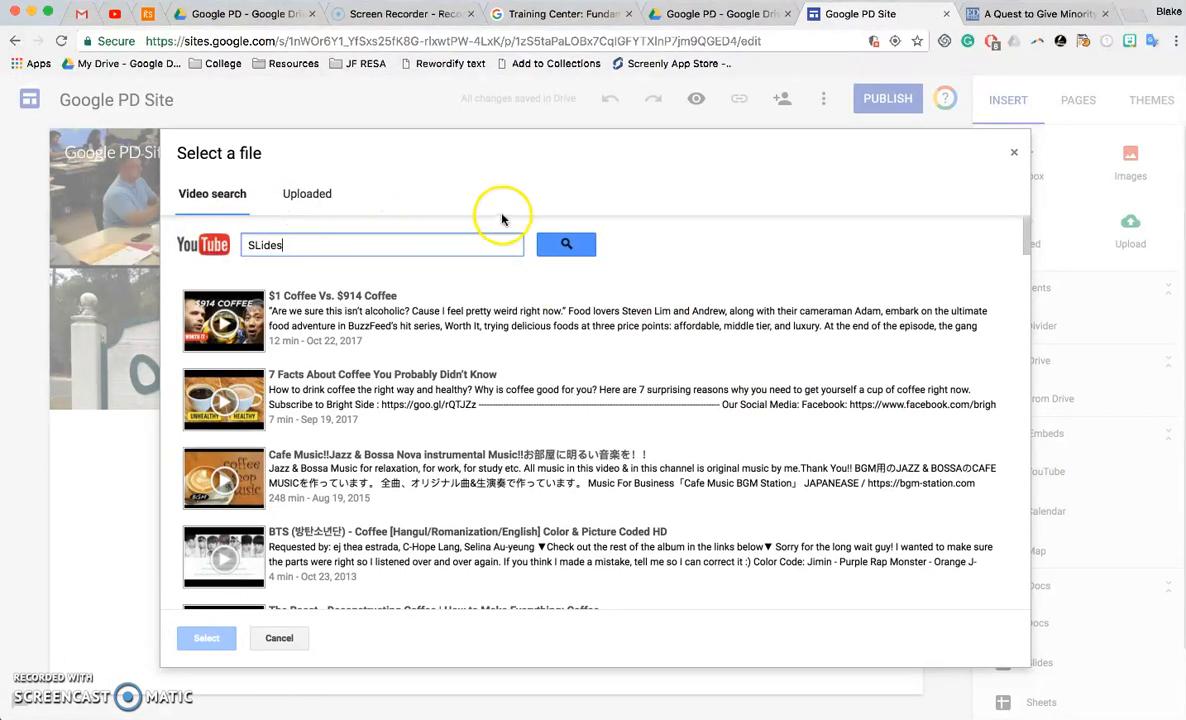
pyautogui.click(550, 245)
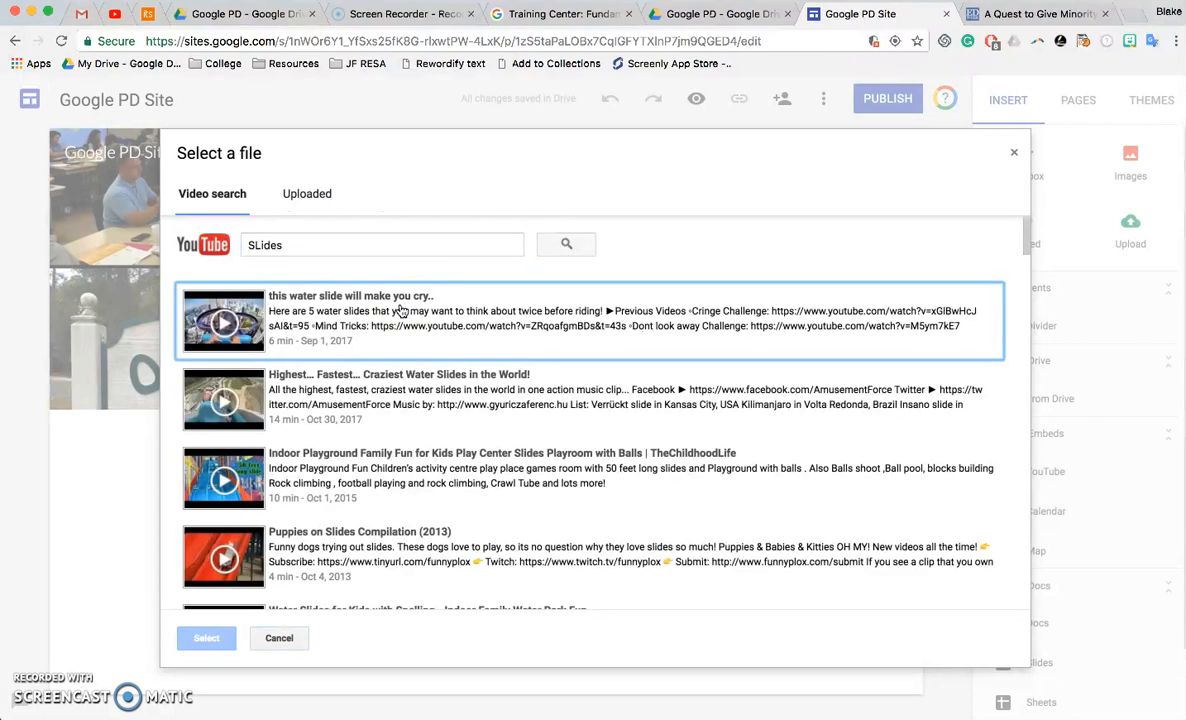
# Step: Refine the search to "SLides google", insert "How To: Quick Tutorial for New Google Slides Presentation" and widen the video across the full content width
pyautogui.click(364, 251)
pyautogui.write('googl')
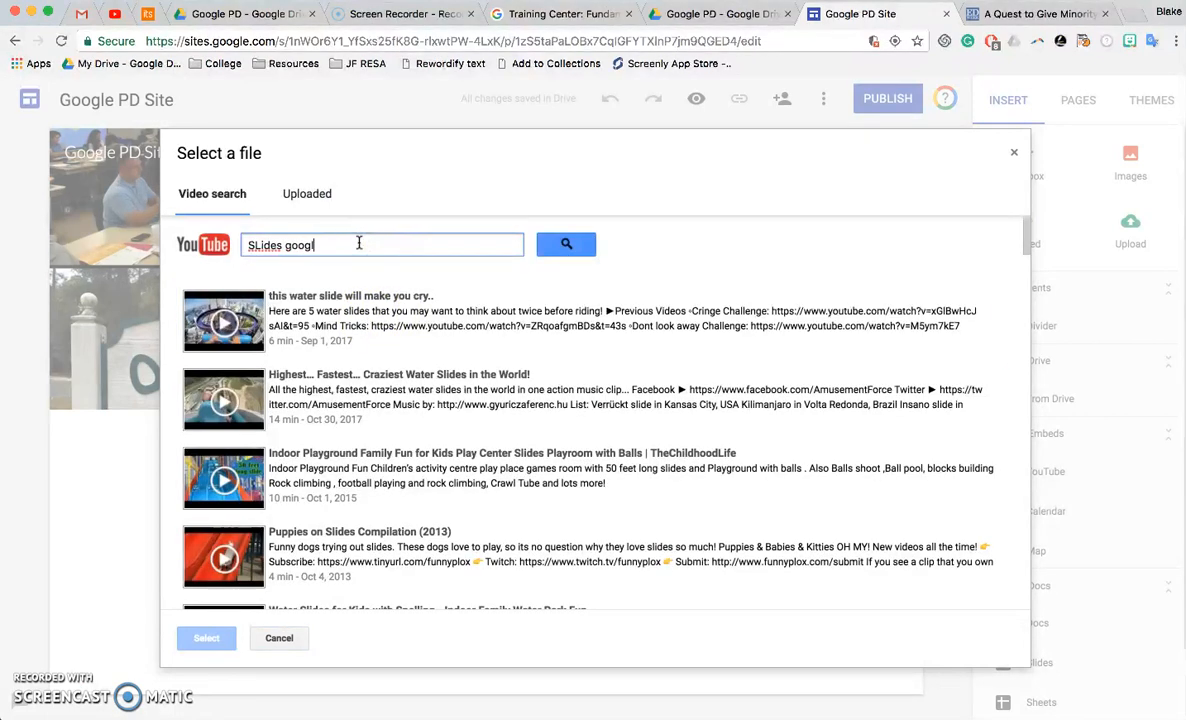
pyautogui.write('e')
pyautogui.press('Return')
pyautogui.click(276, 292)
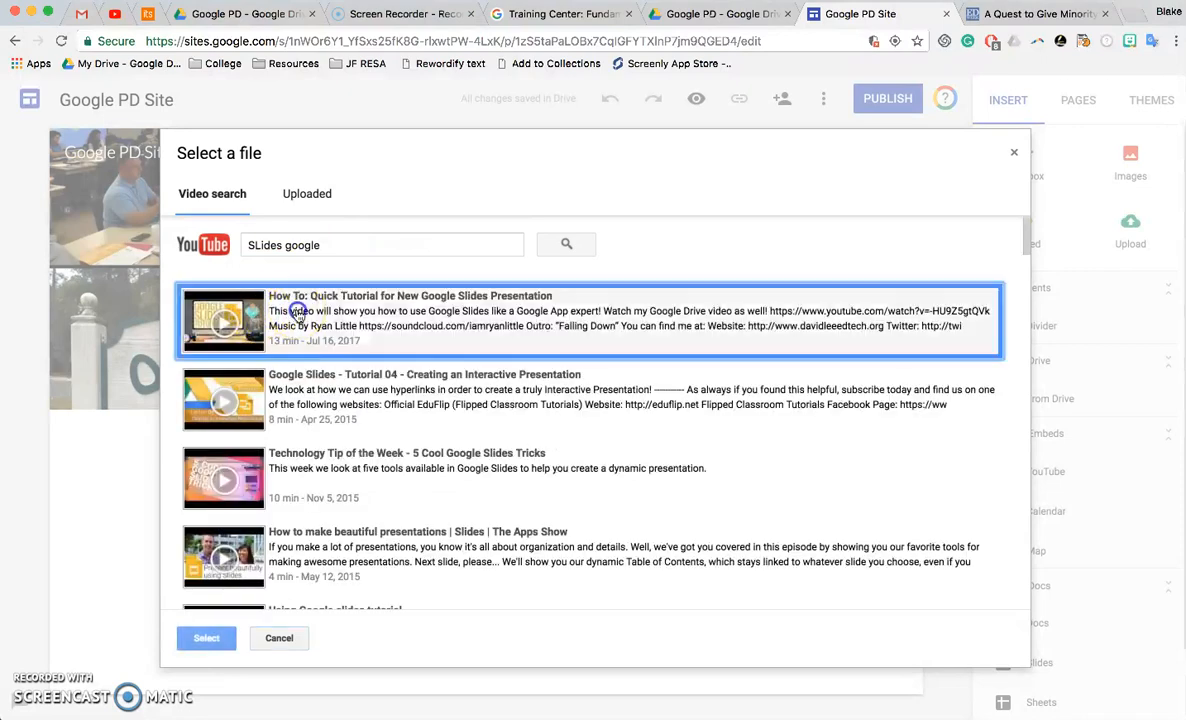
pyautogui.click(229, 634)
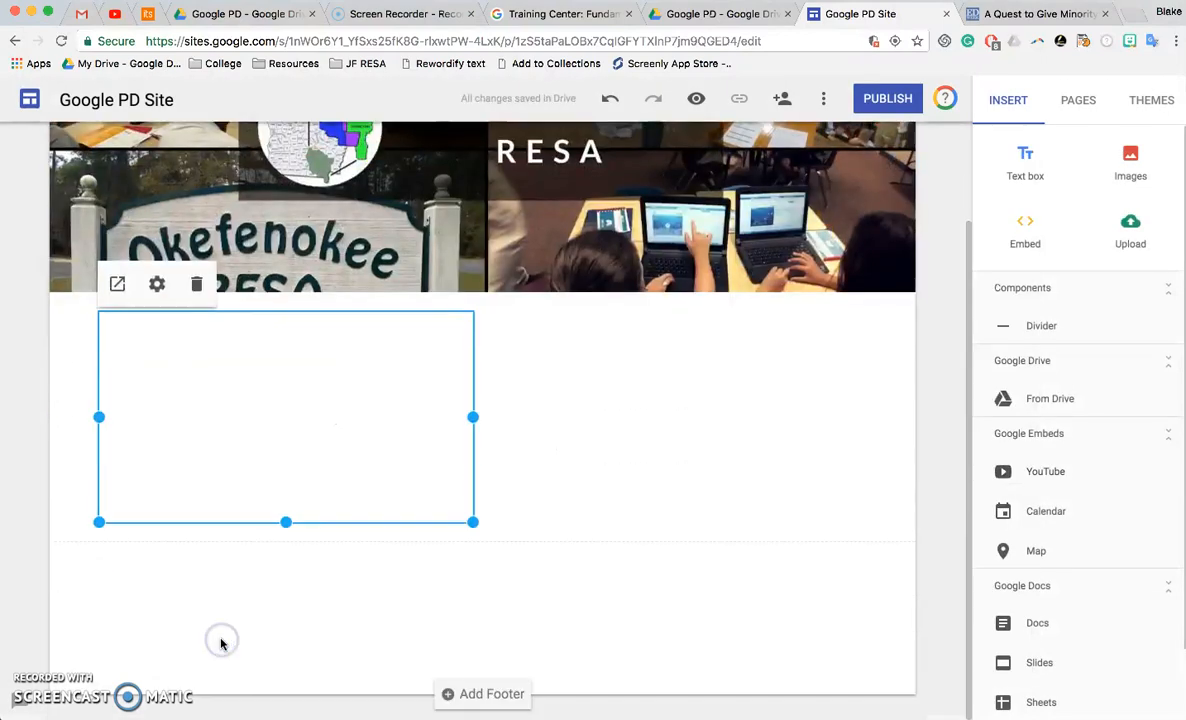
pyautogui.moveTo(473, 522); pyautogui.dragTo(866, 543)
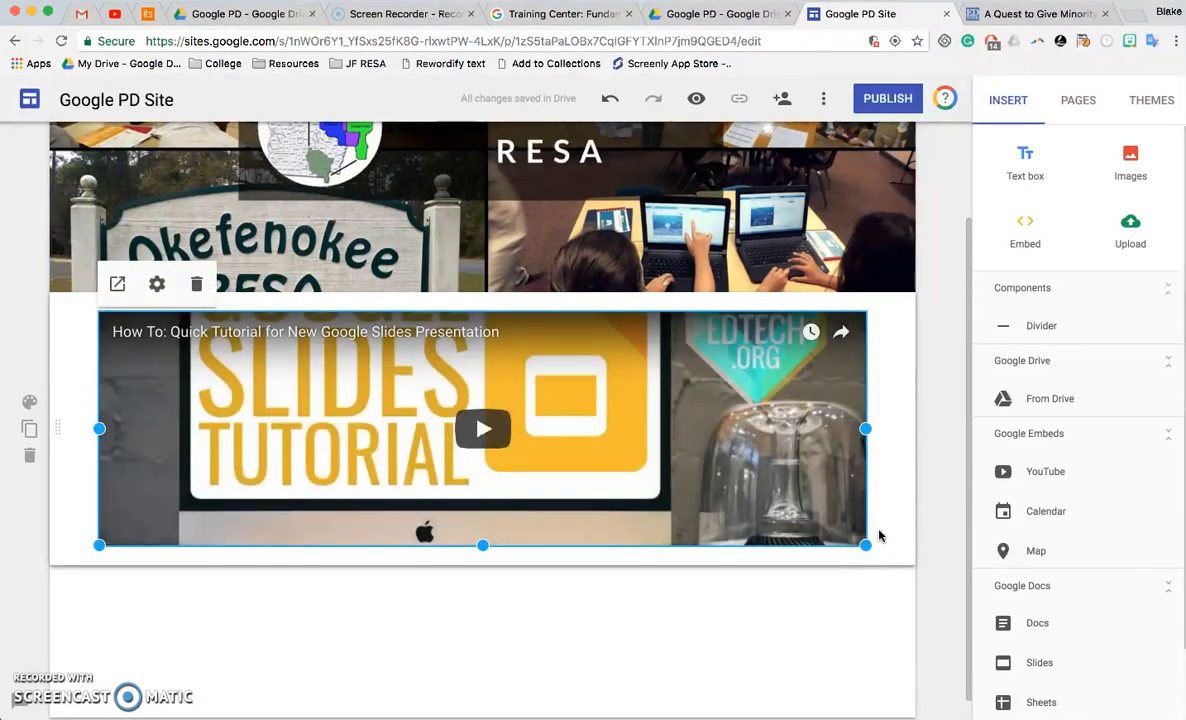
# Step: Apply the Vision theme in purple with a slab-serif font style, and return to the Home page to check it
pyautogui.click(1078, 100)
pyautogui.click(1147, 103)
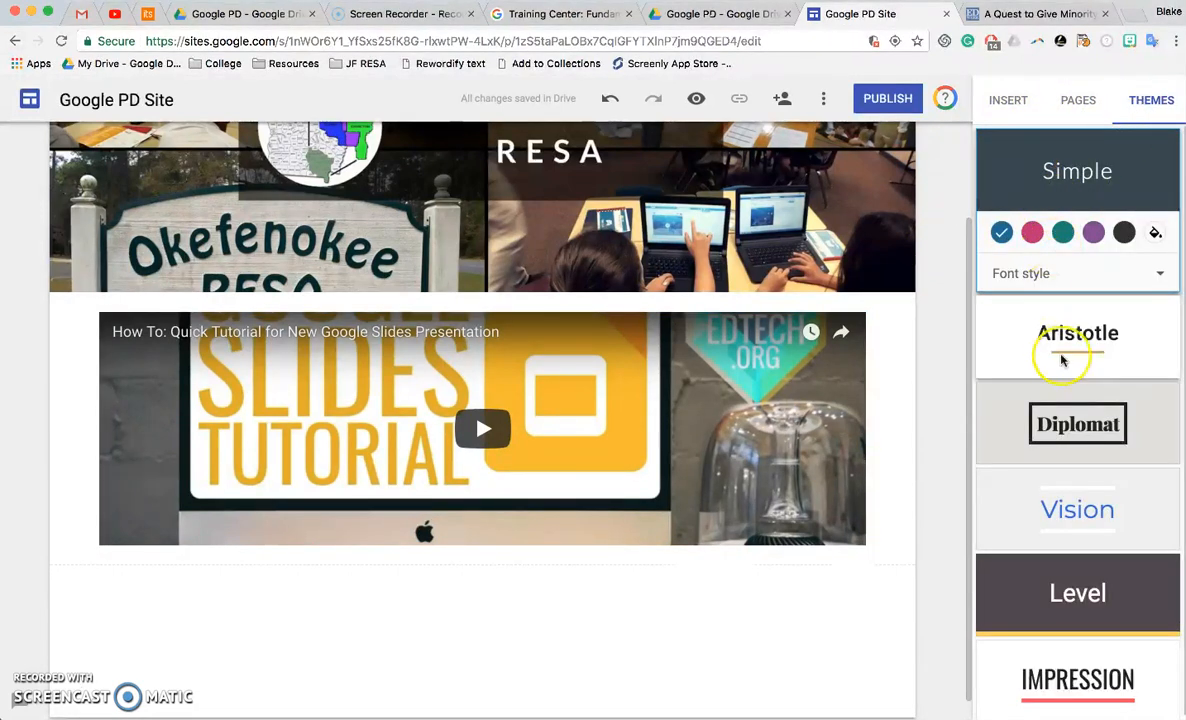
pyautogui.click(1067, 505)
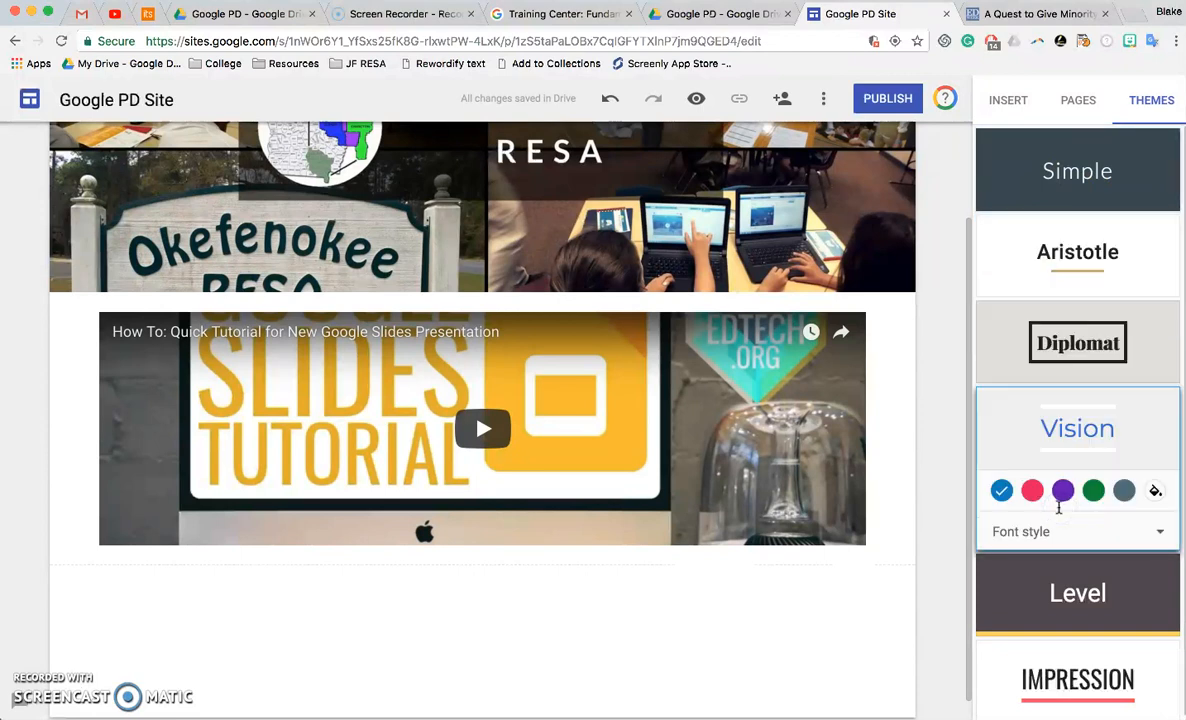
pyautogui.click(1063, 491)
pyautogui.click(1054, 527)
pyautogui.click(1034, 594)
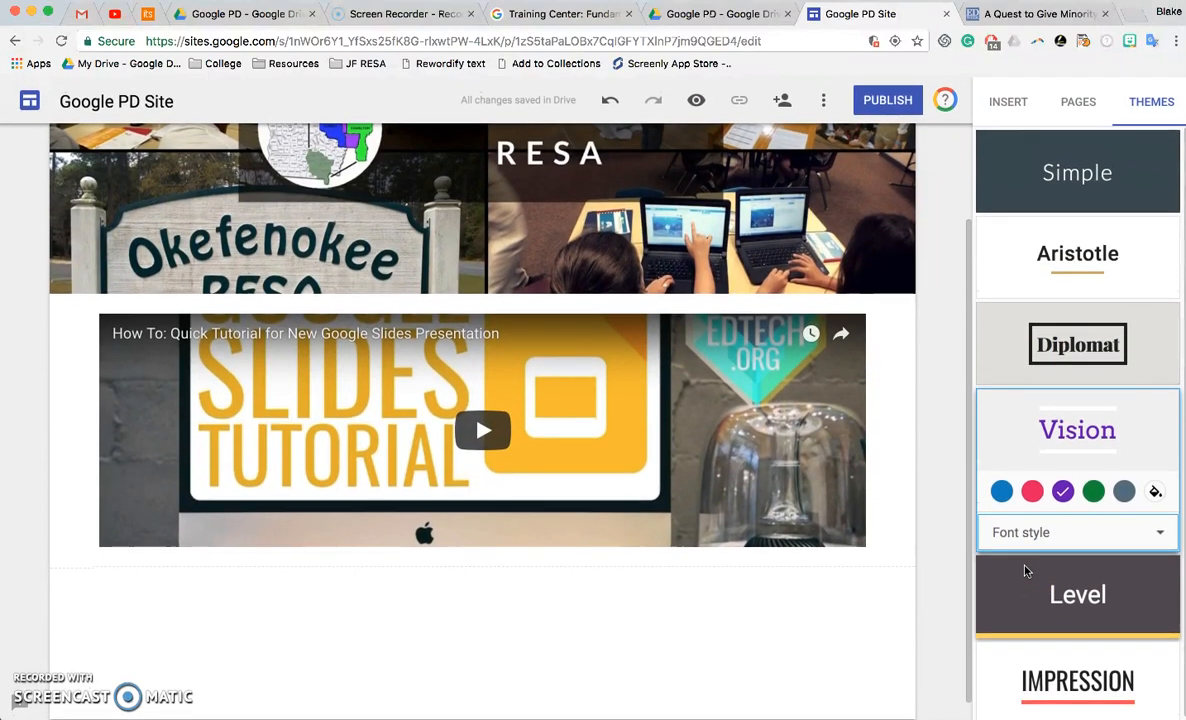
pyautogui.click(1078, 101)
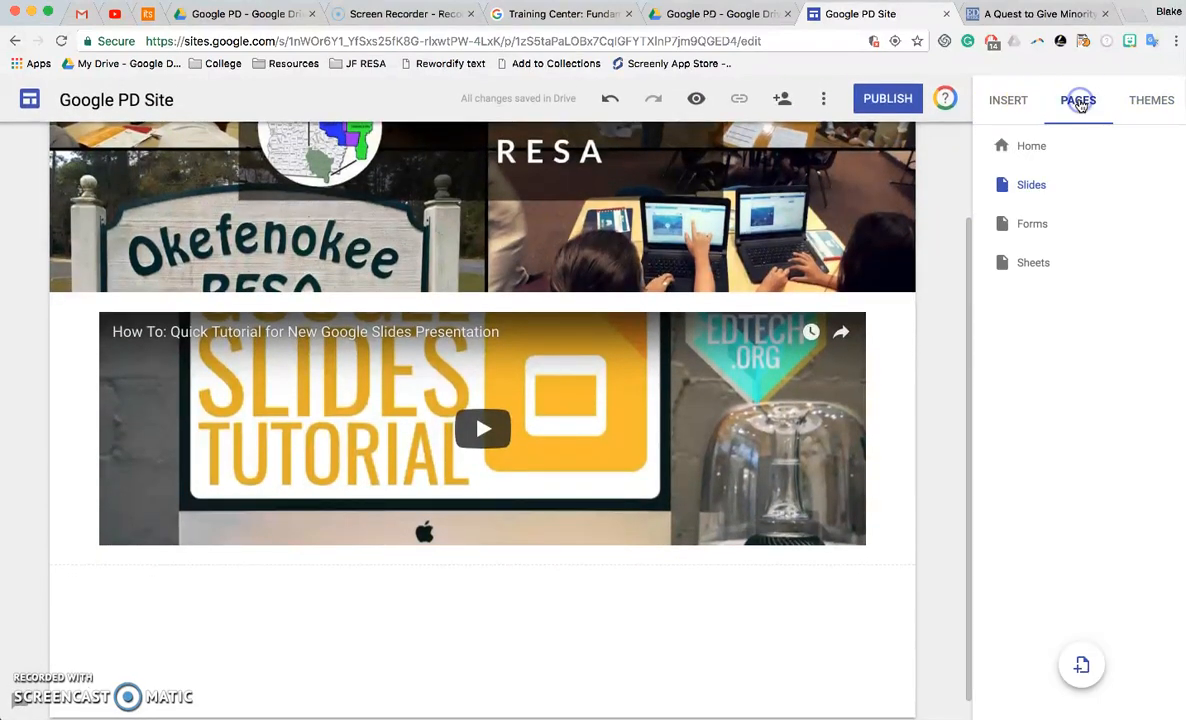
pyautogui.click(1041, 153)
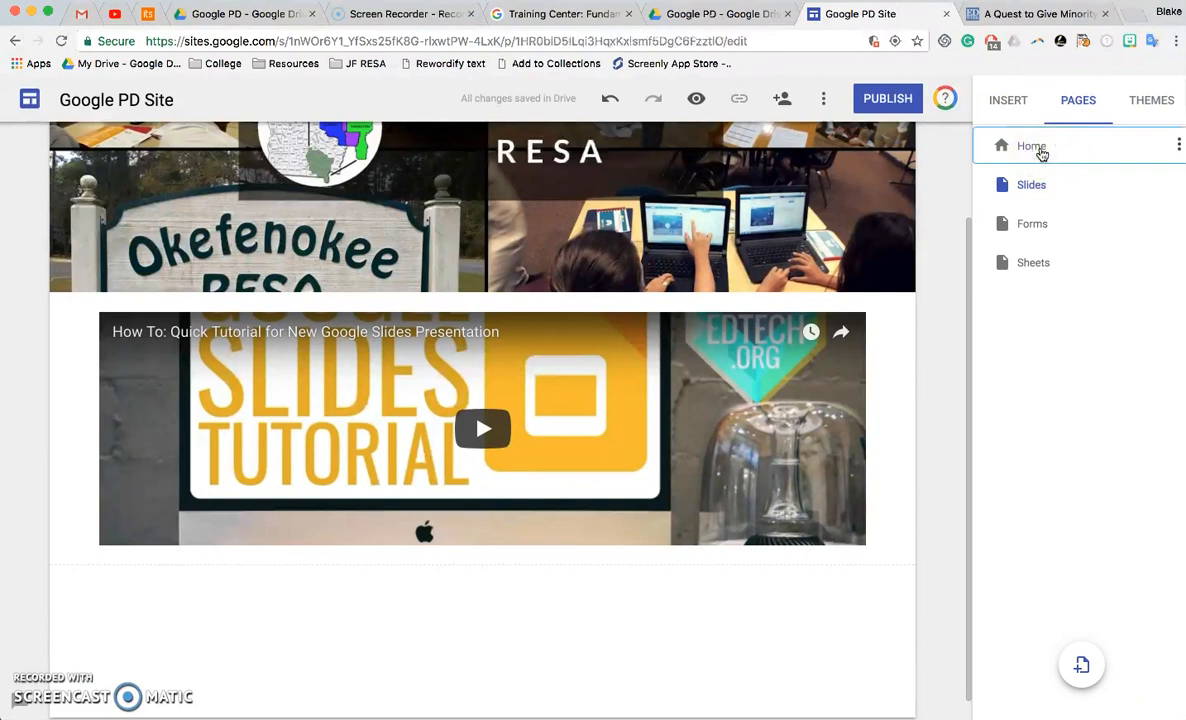
pyautogui.click(1041, 153)
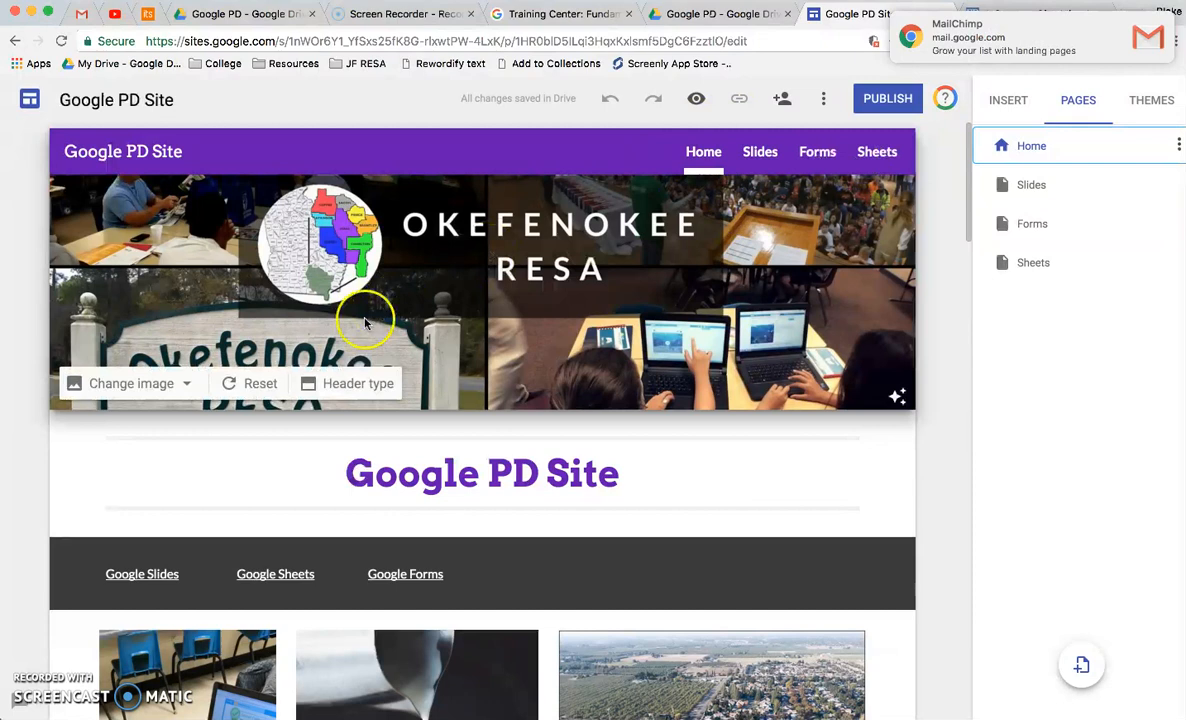
pyautogui.click(411, 575)
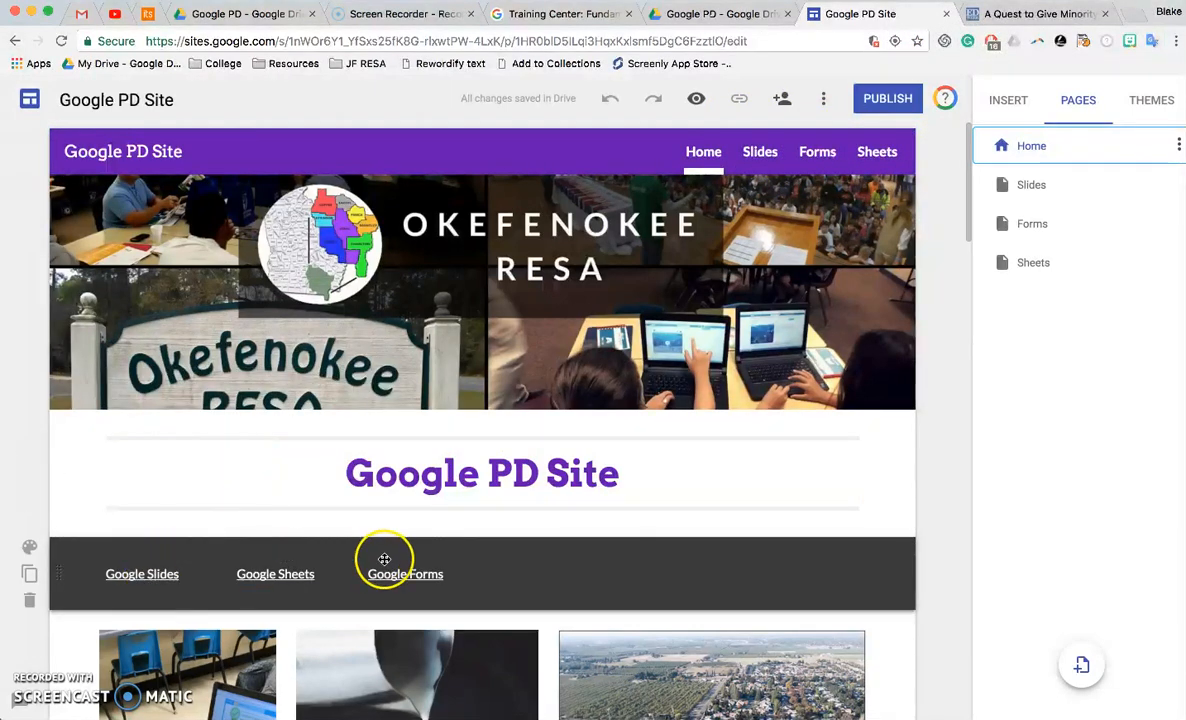
# Step: Look over the Home page and the additional site options, and review who can edit the site in its sharing settings
pyautogui.scroll(-5, 752, 577)
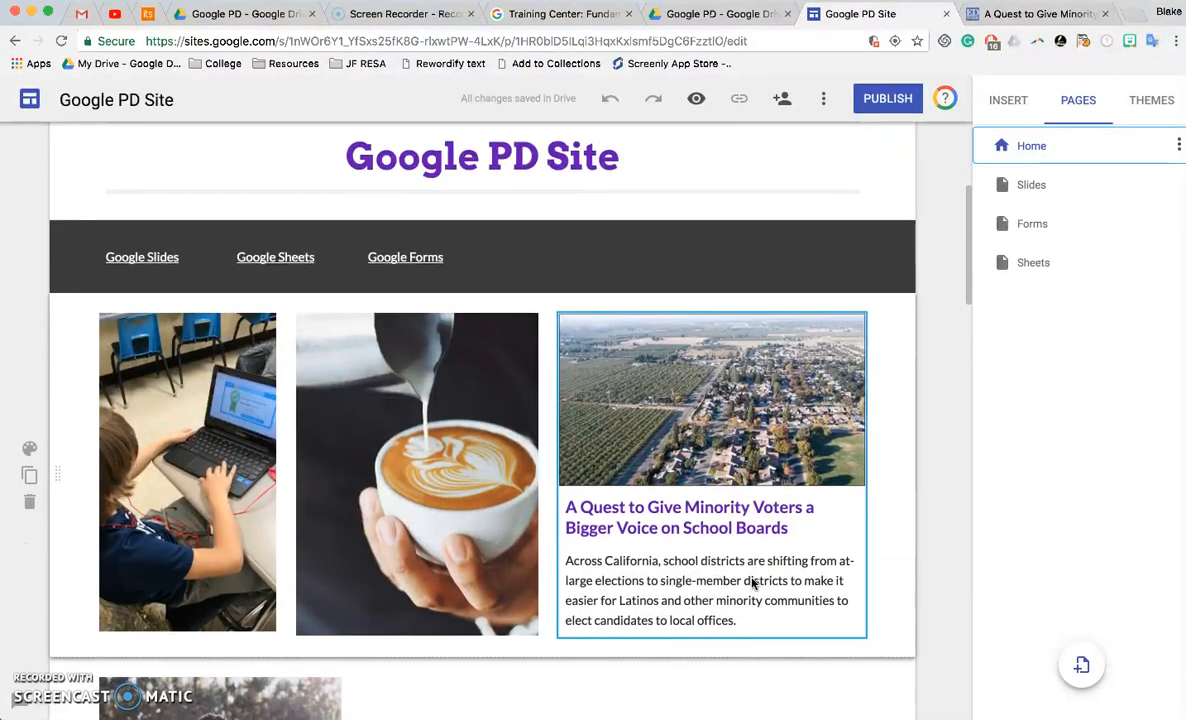
pyautogui.scroll(-3, 755, 582)
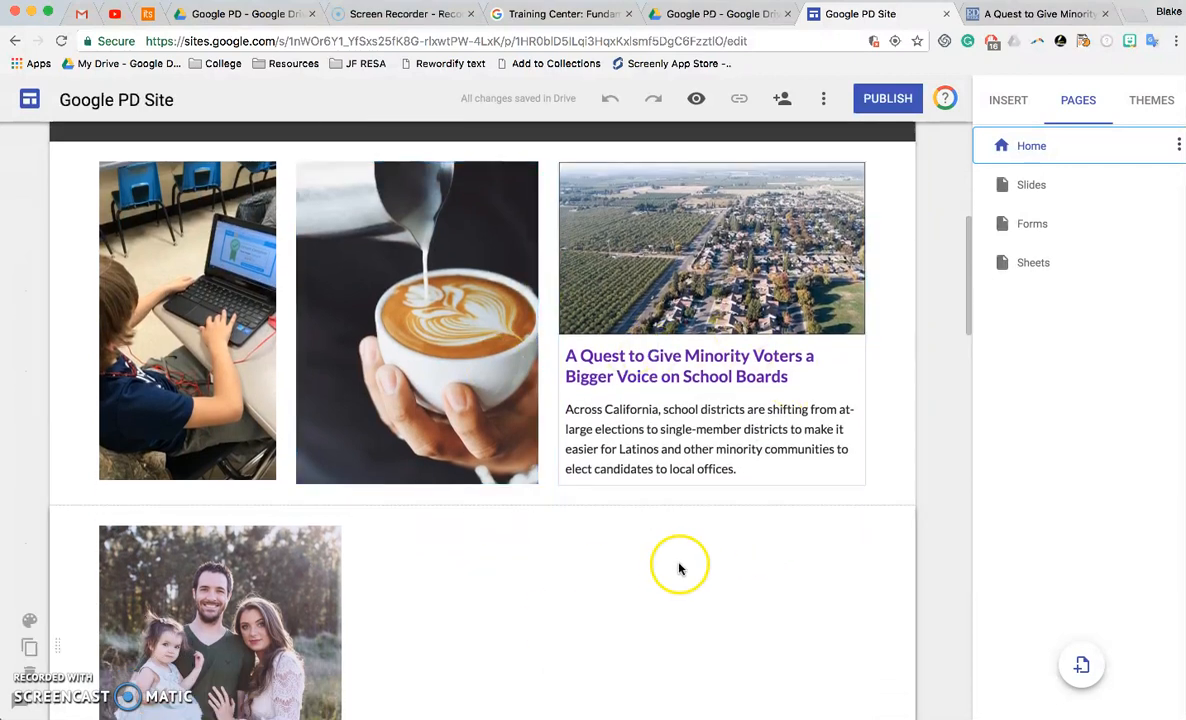
pyautogui.scroll(3, 945, 249)
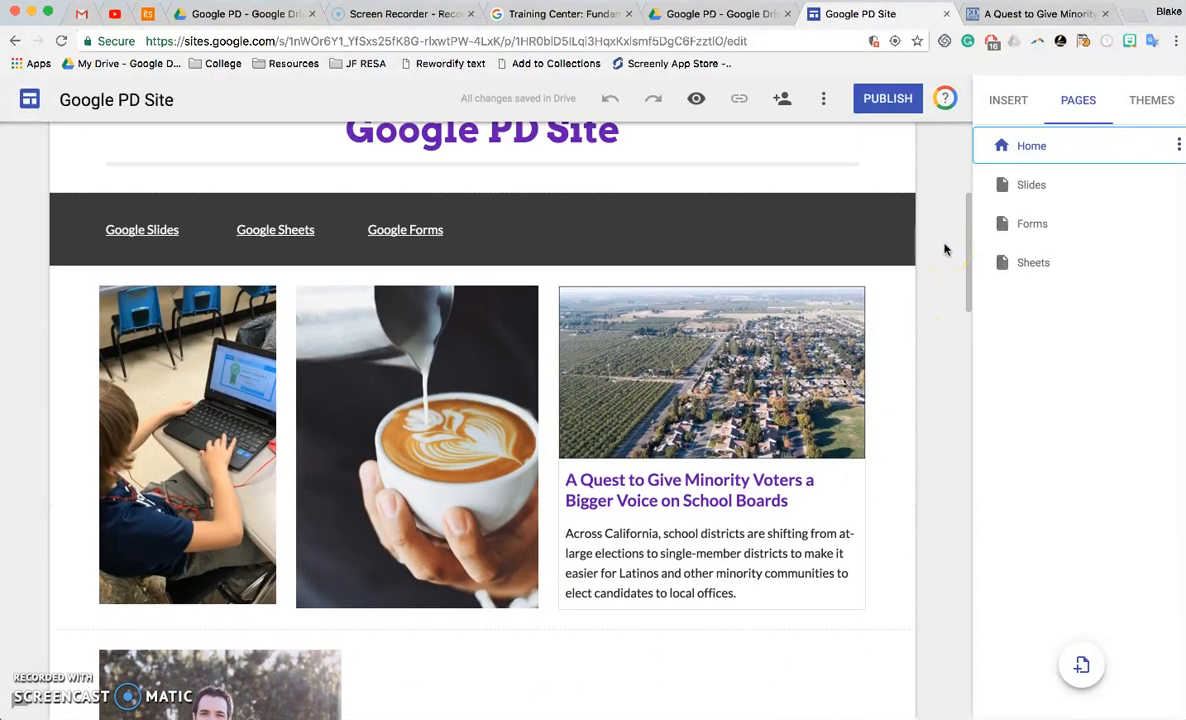
pyautogui.click(823, 99)
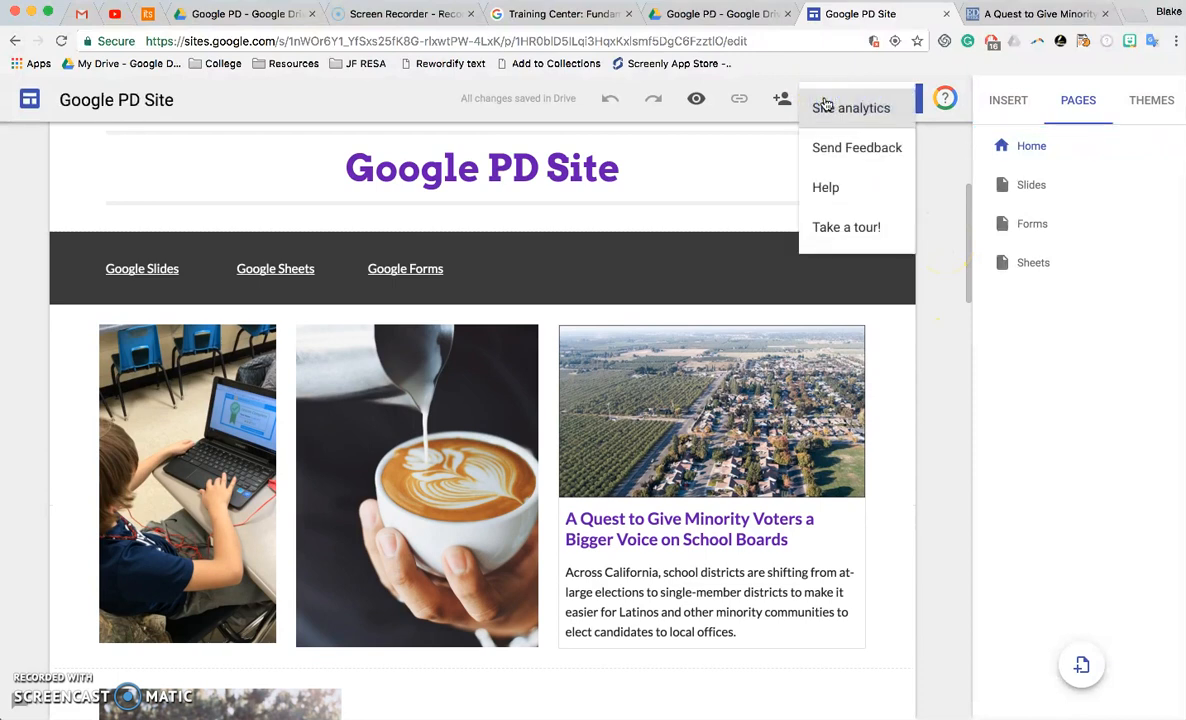
pyautogui.click(835, 200)
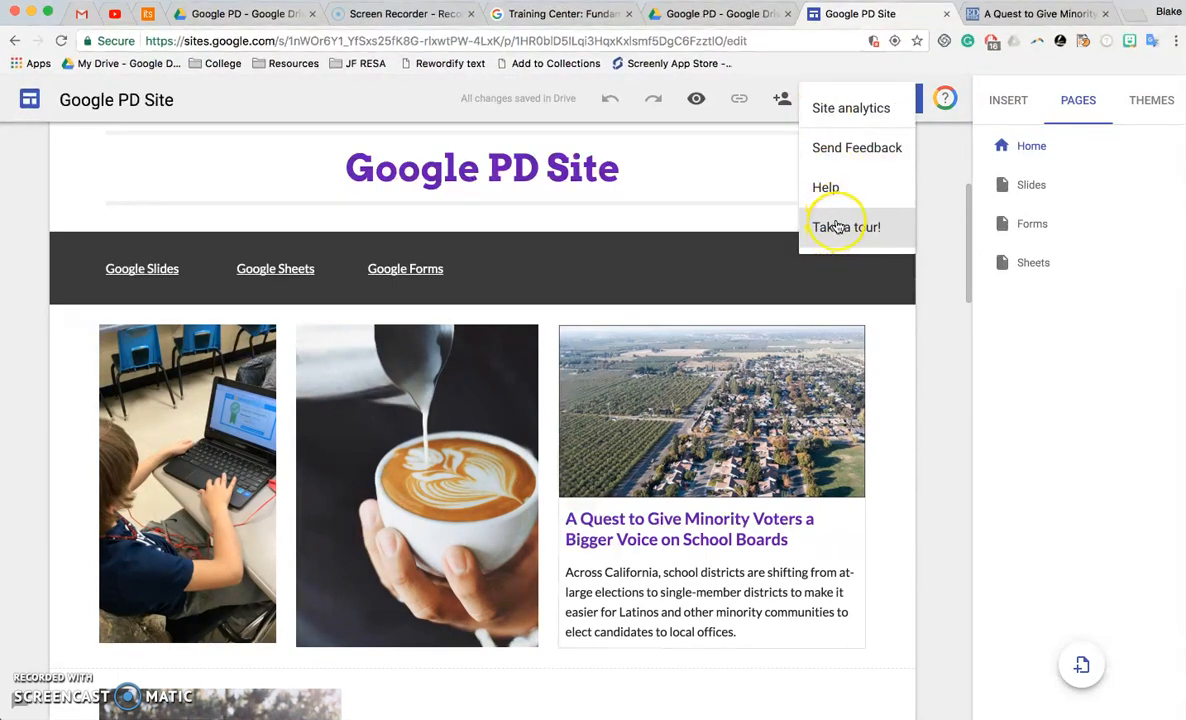
pyautogui.click(781, 104)
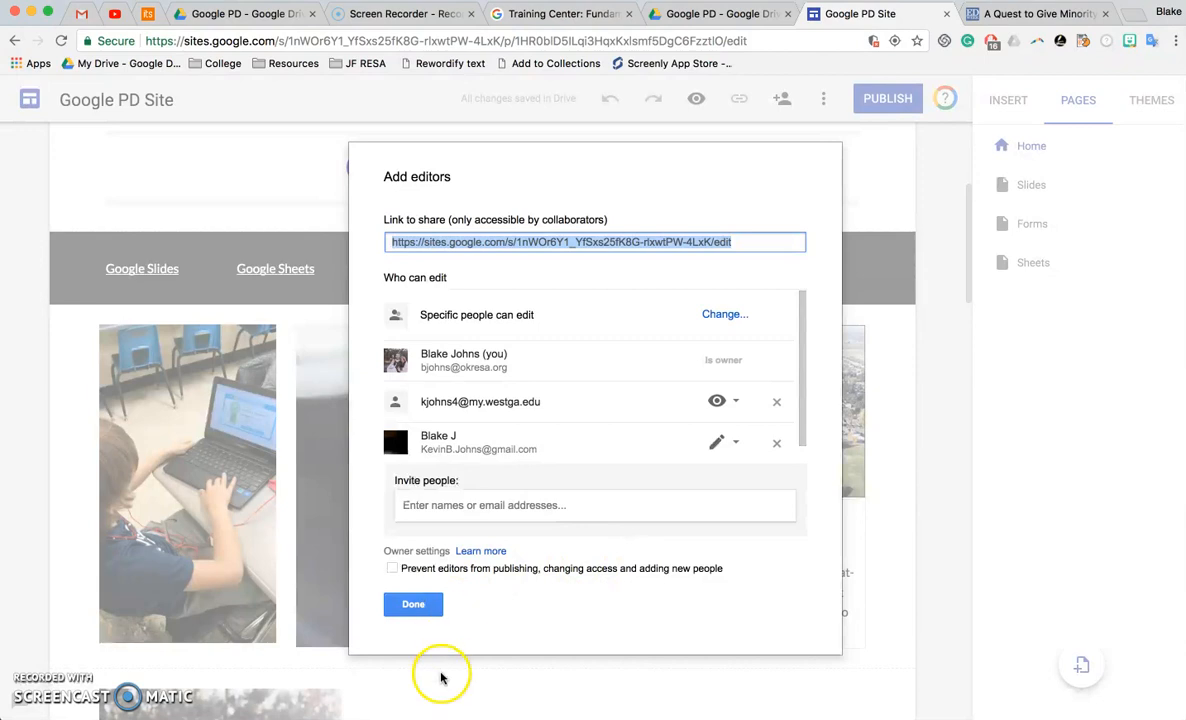
pyautogui.click(422, 605)
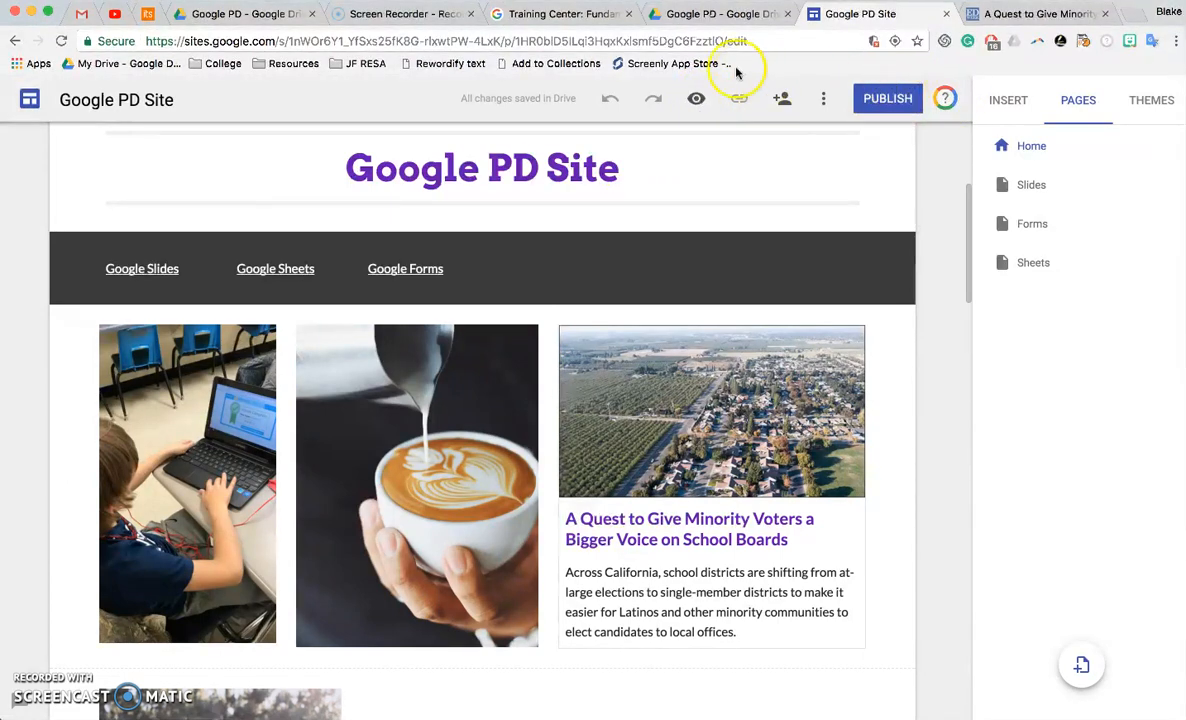
# Step: Preview the site and test the Google Sheets and Google Slides links, returning to the Home page after each
pyautogui.click(696, 98)
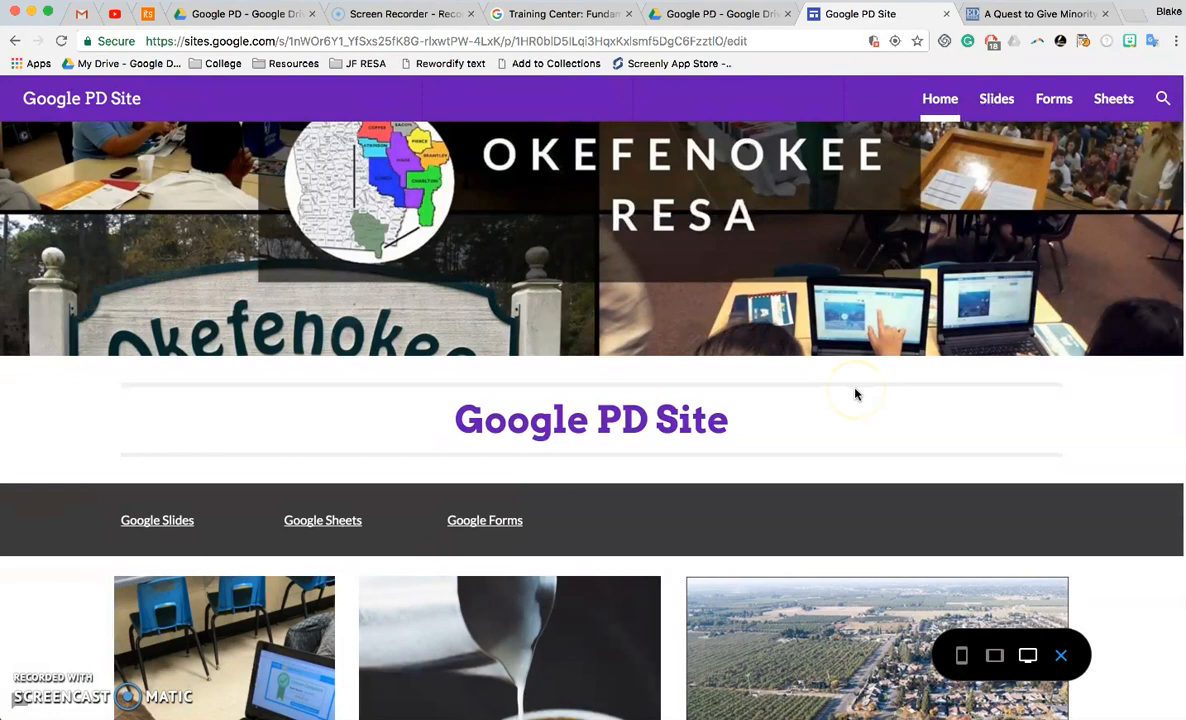
pyautogui.scroll(-5, 855, 394)
pyautogui.click(355, 212)
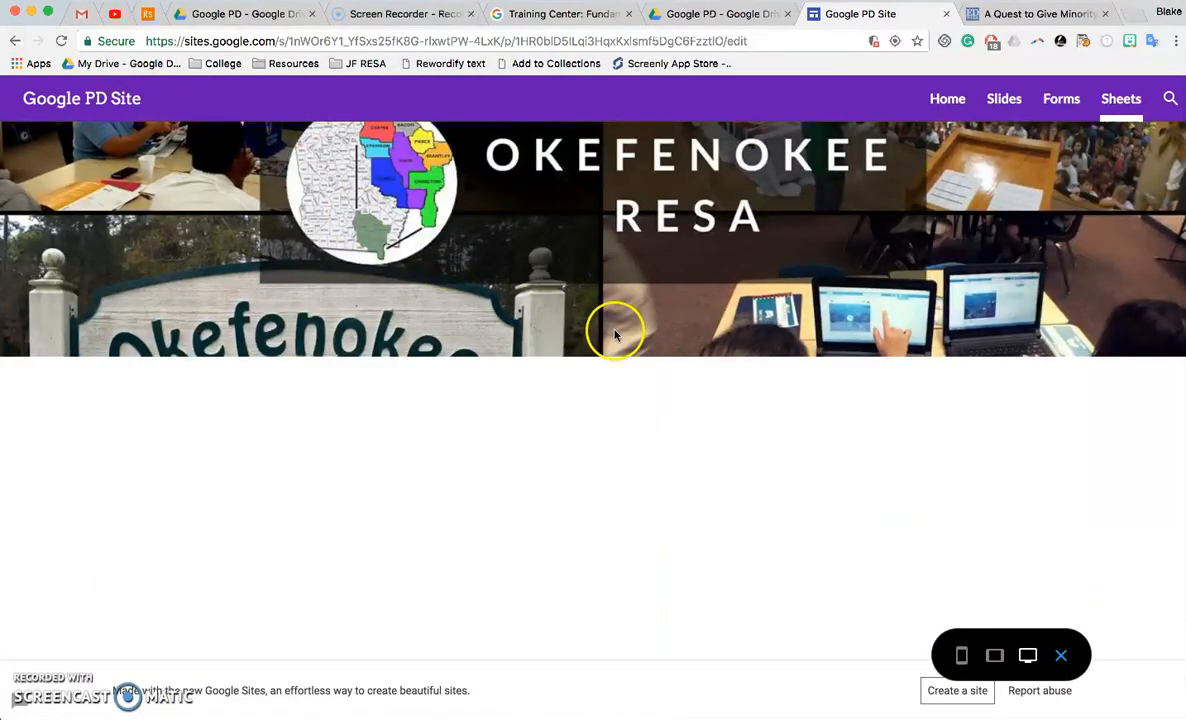
pyautogui.click(947, 104)
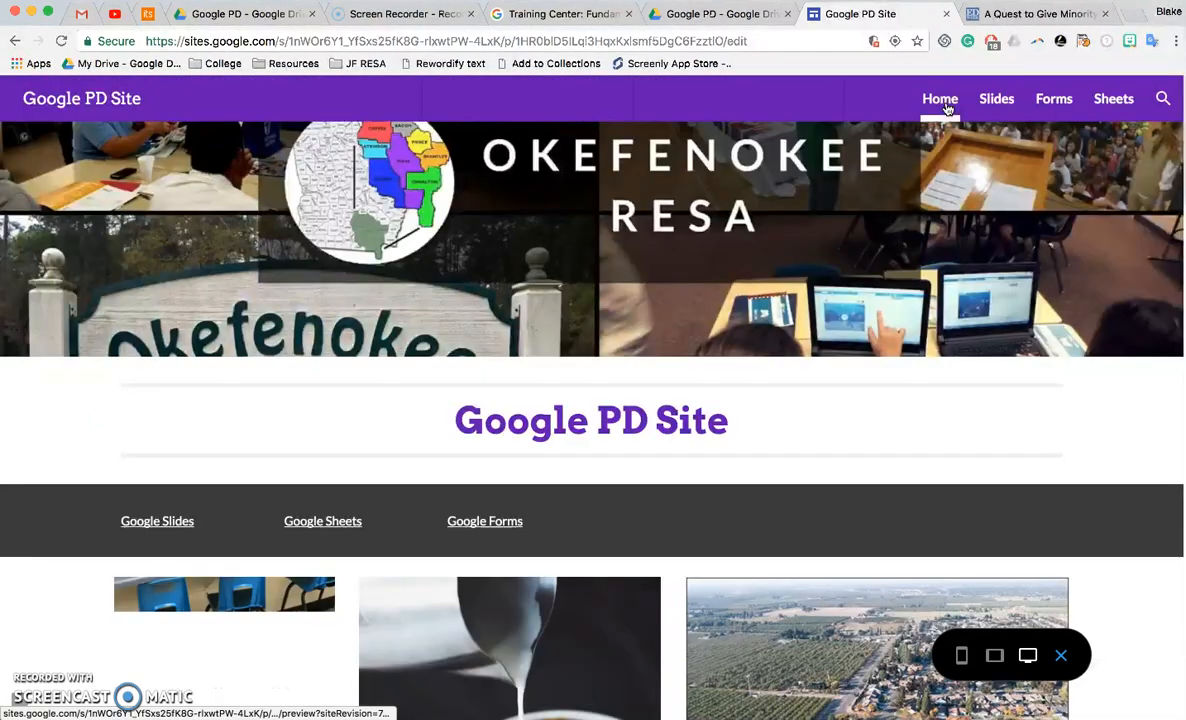
pyautogui.click(189, 521)
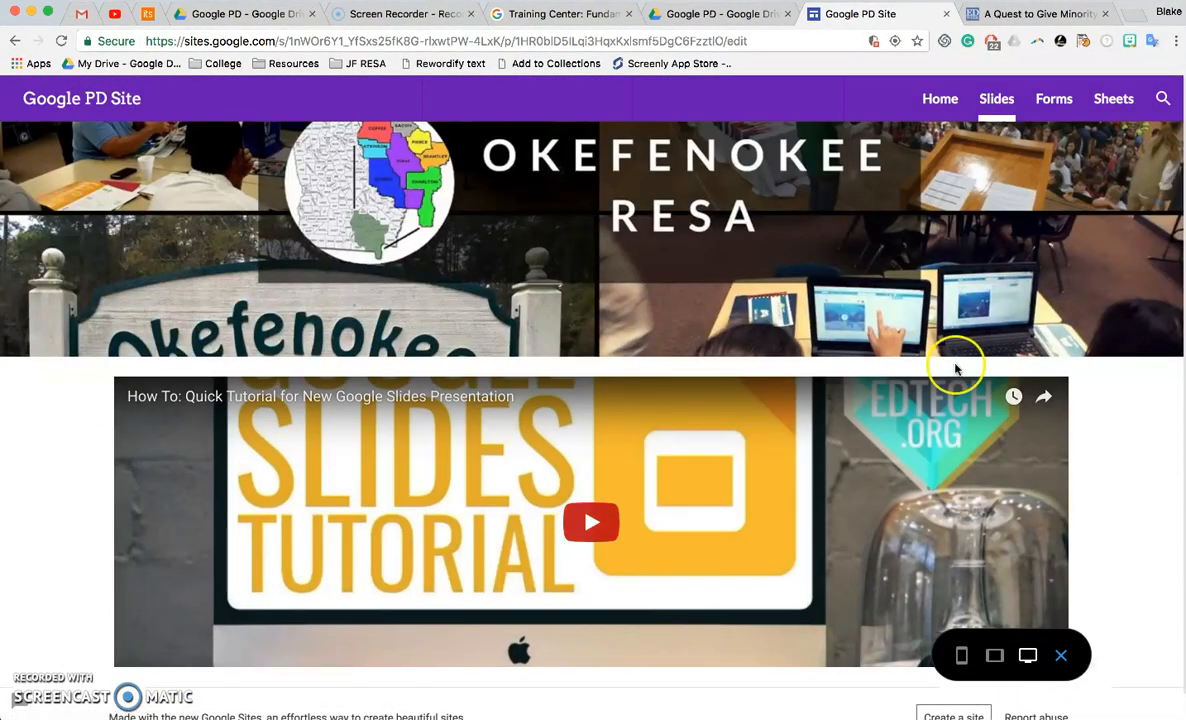
pyautogui.click(940, 99)
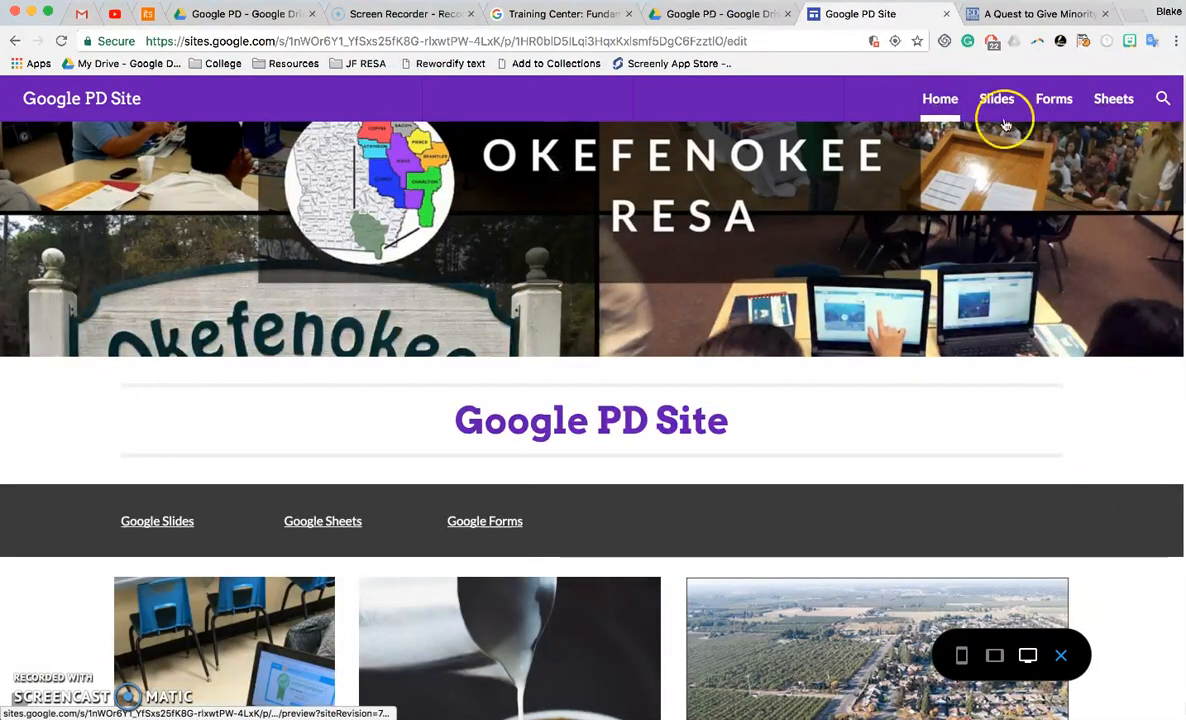
# Step: Test the embedded "A Quest to Give Minority Voters" article link, close the opened article and examine the content below it in the preview
pyautogui.scroll(-3, 878, 367)
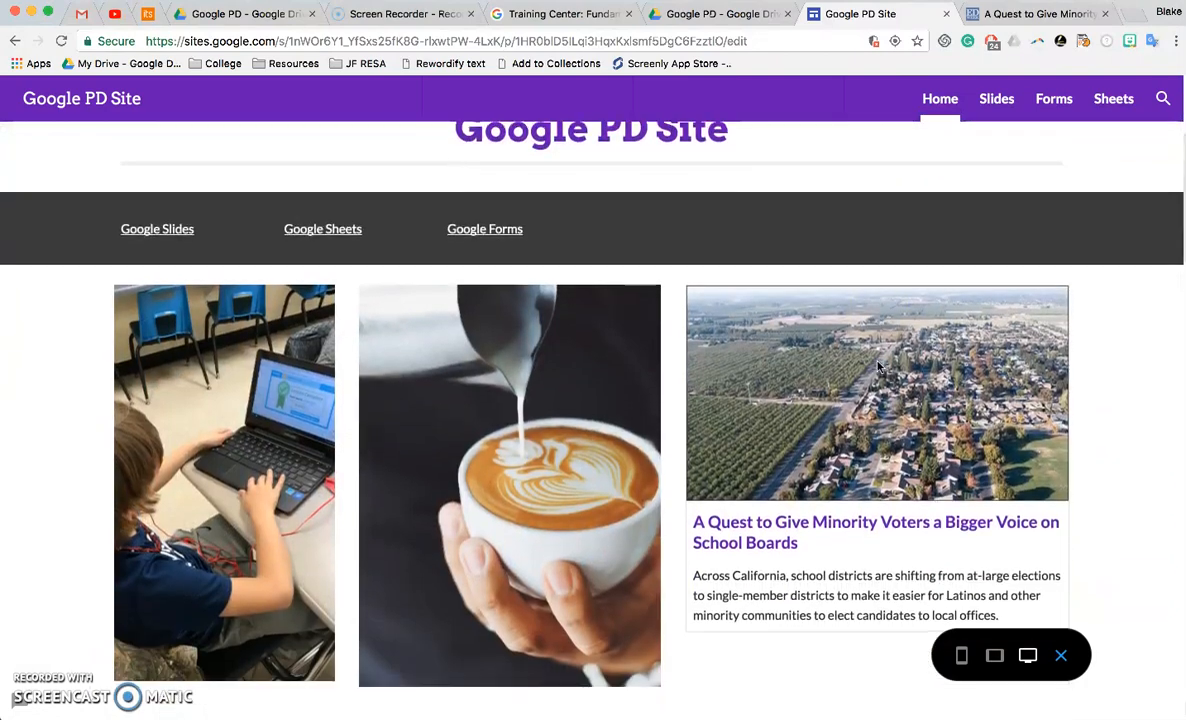
pyautogui.click(845, 520)
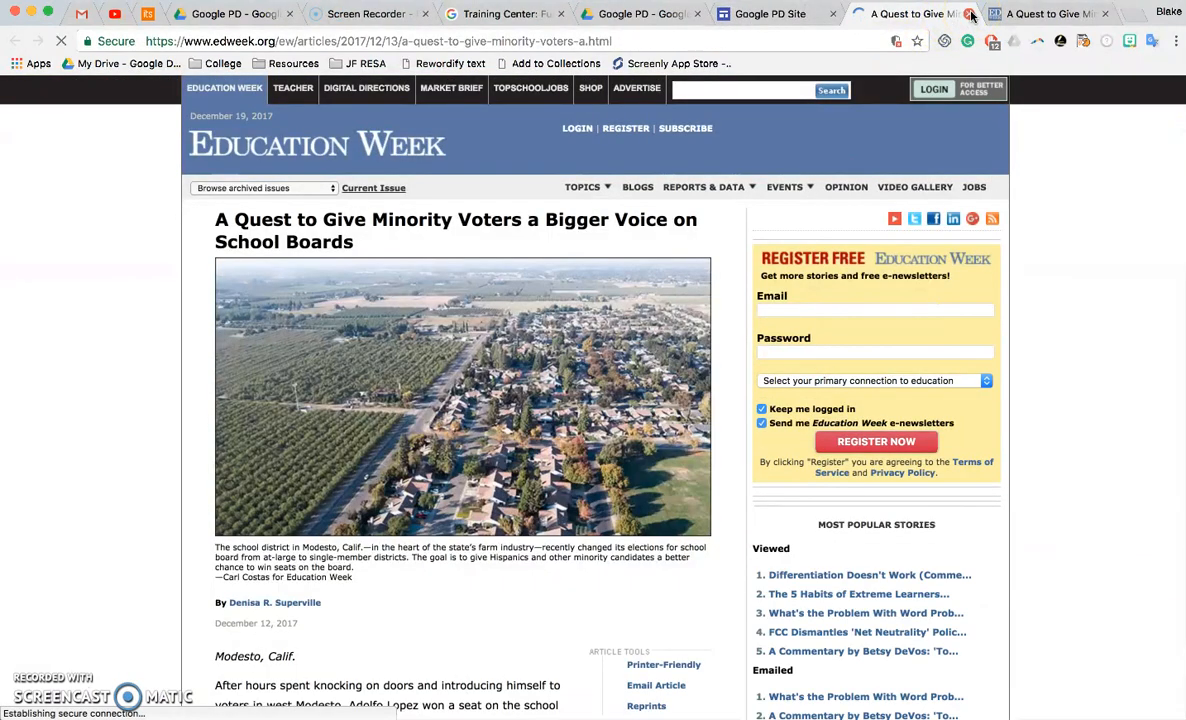
pyautogui.click(970, 15)
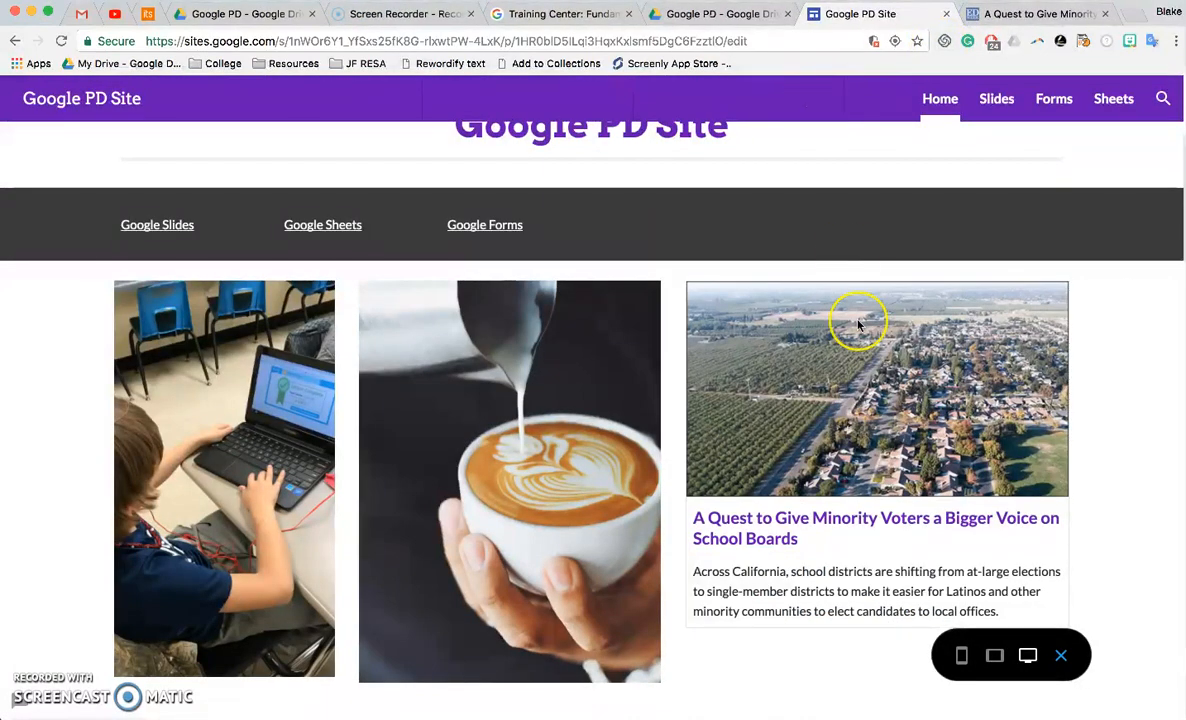
pyautogui.scroll(-3, 855, 318)
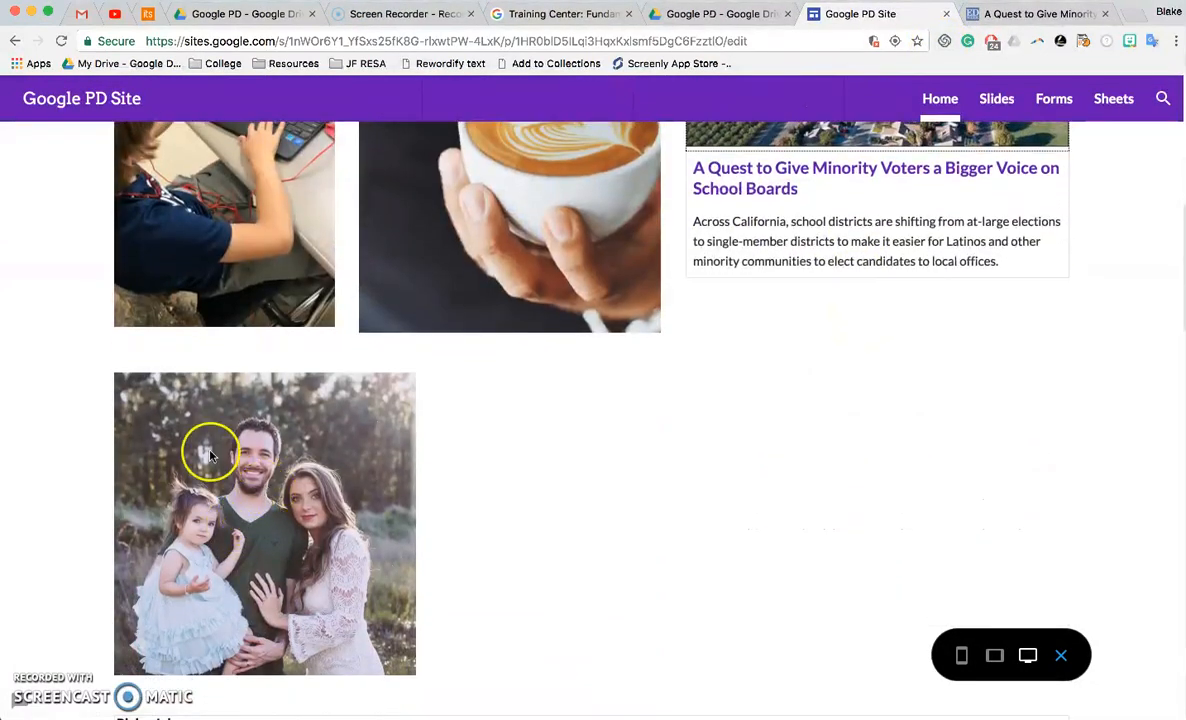
pyautogui.scroll(-3, 400, 280)
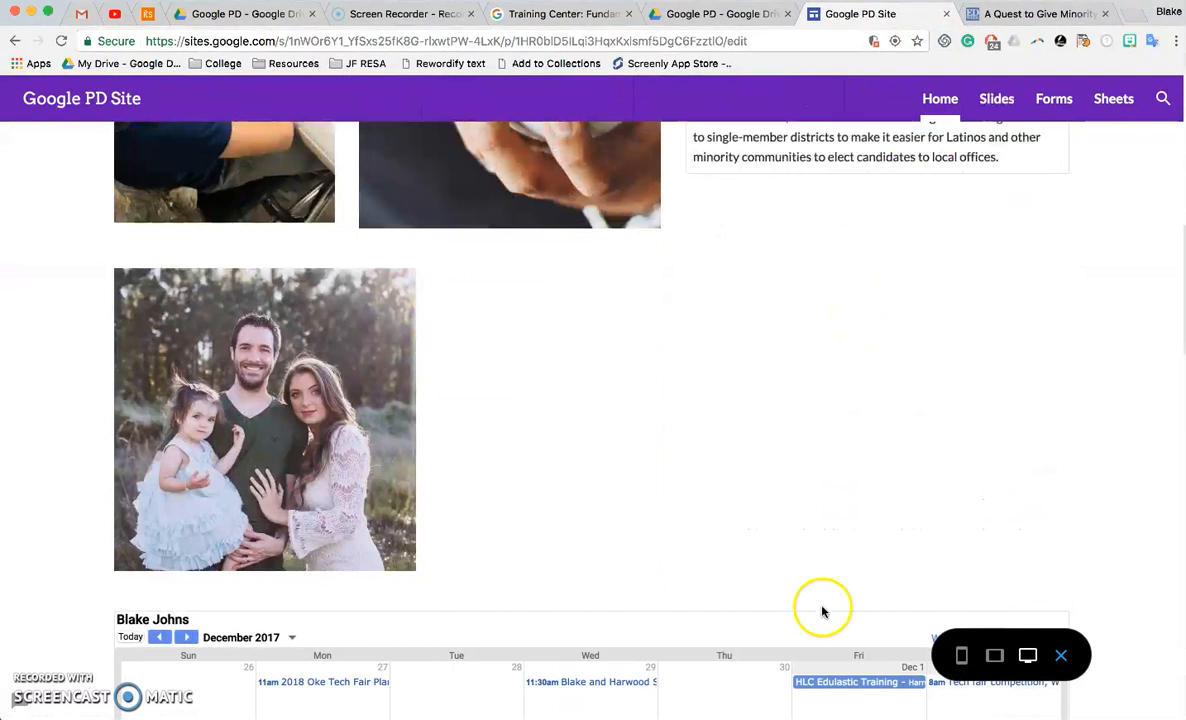
# Step: Switch the preview to tablet size and examine the Home page layout
pyautogui.click(995, 656)
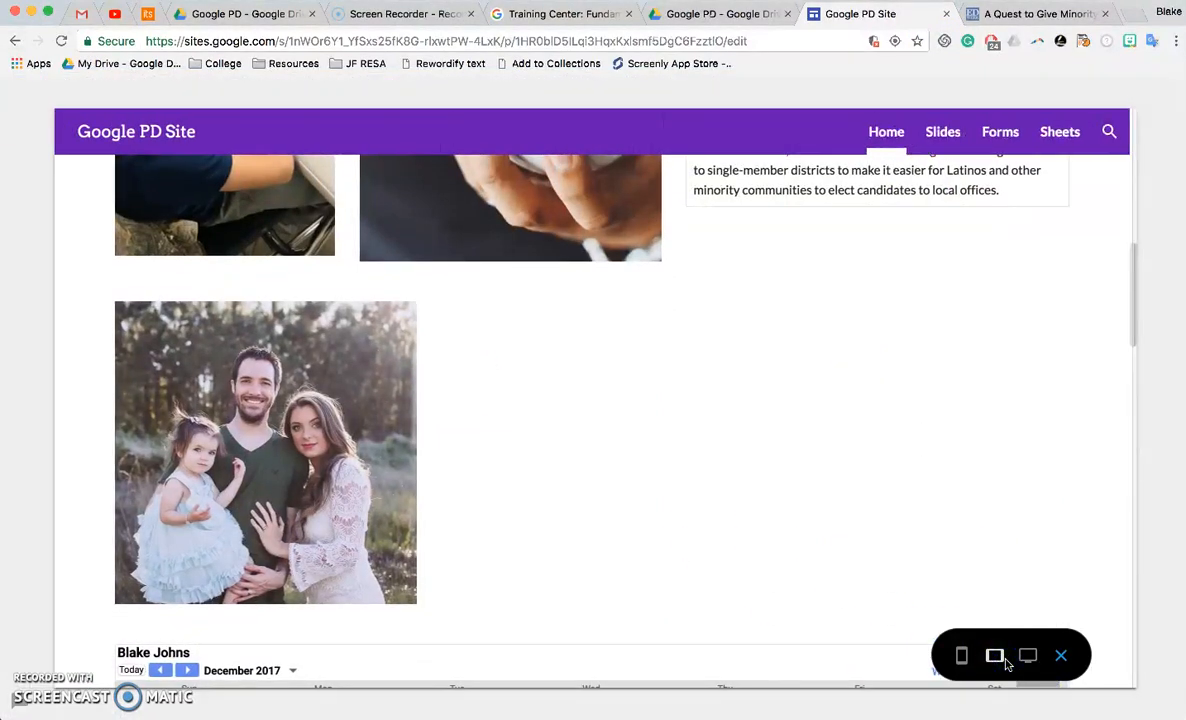
pyautogui.scroll(-5, 900, 471)
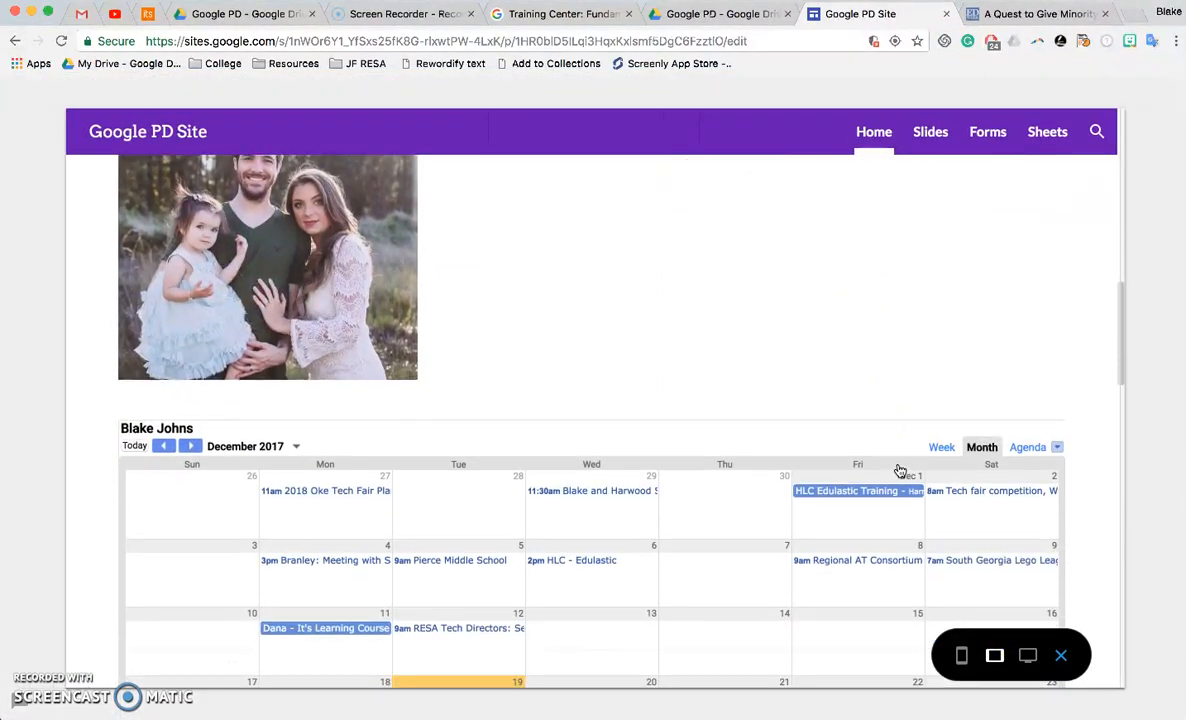
pyautogui.scroll(8, 900, 471)
pyautogui.scroll(5, 900, 471)
pyautogui.scroll(-6, 900, 471)
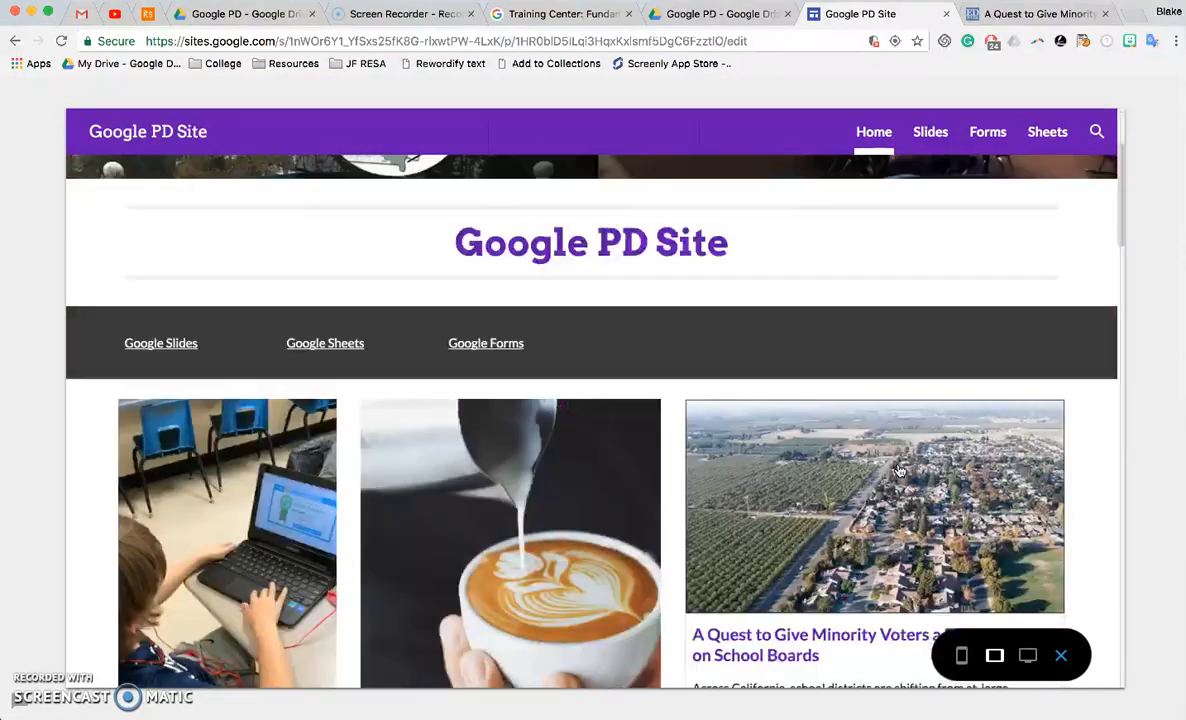
# Step: Switch the preview to phone size, examine the whole Home page from banner to footer, and exit the preview
pyautogui.click(963, 656)
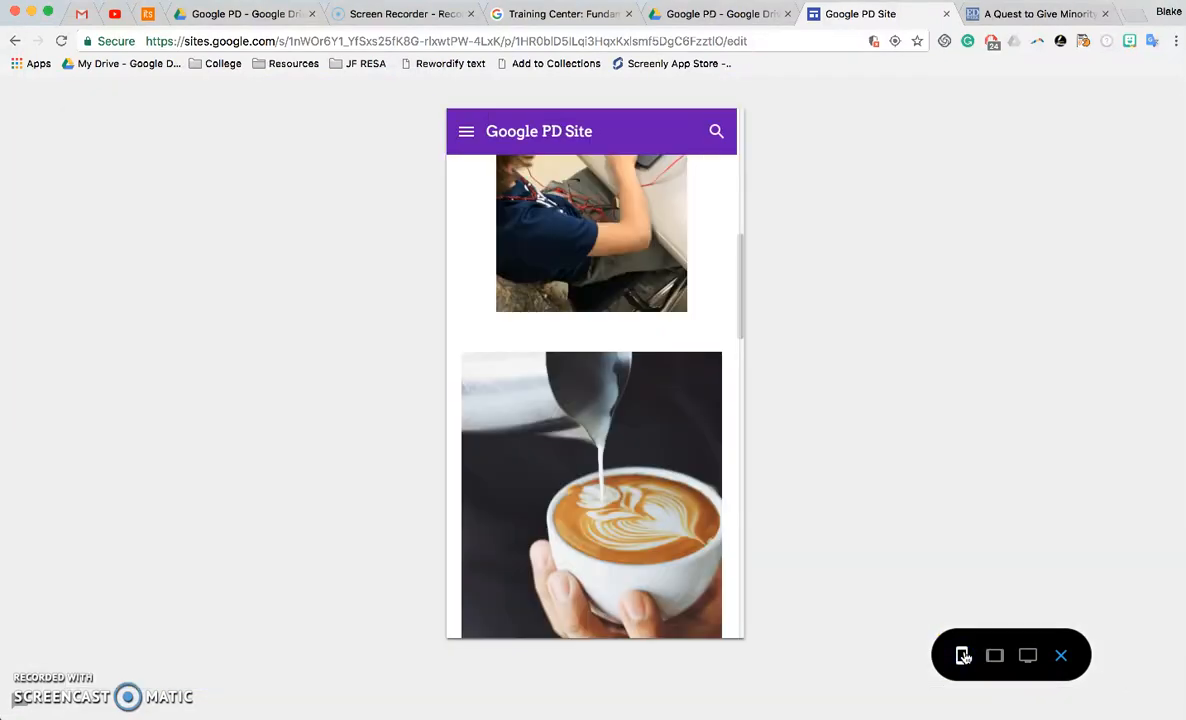
pyautogui.scroll(-2, 656, 323)
pyautogui.scroll(8, 654, 328)
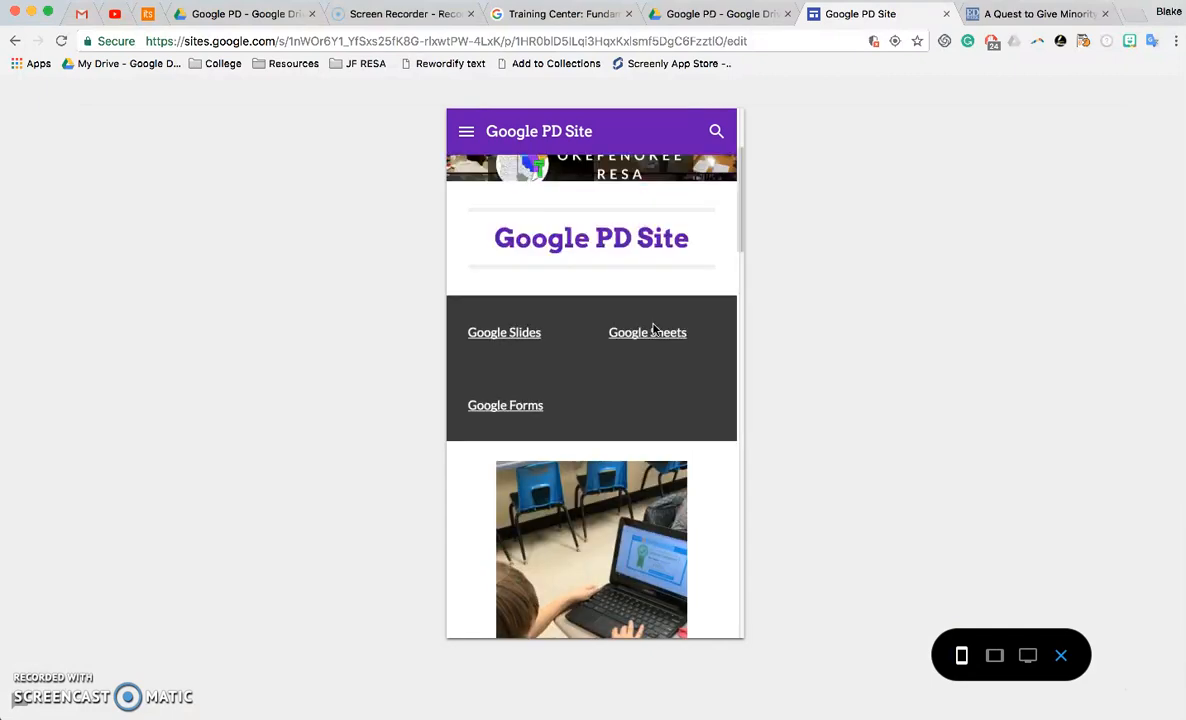
pyautogui.scroll(-10, 654, 330)
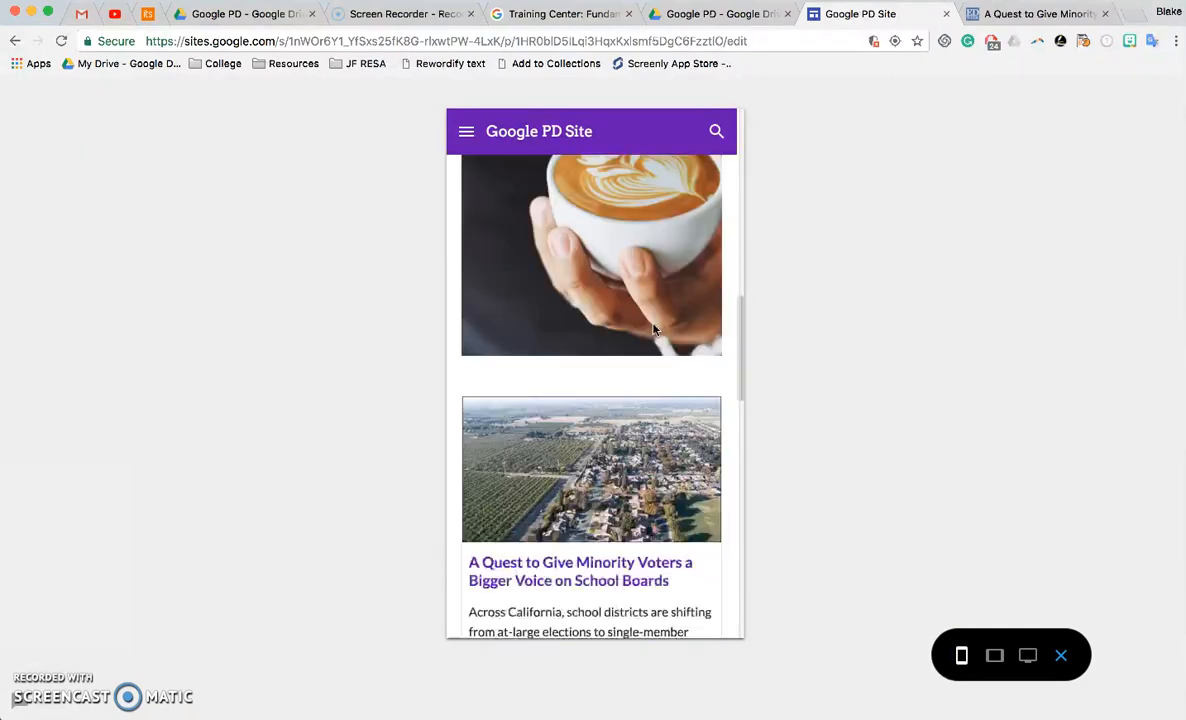
pyautogui.scroll(-5, 656, 340)
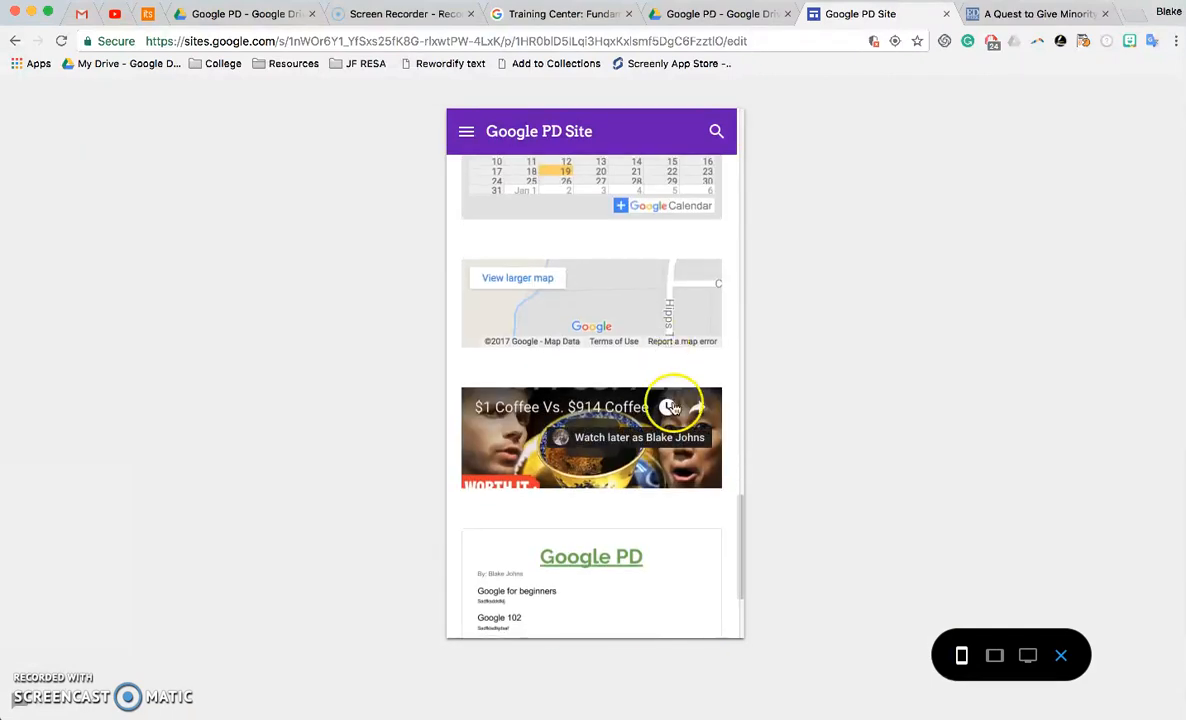
pyautogui.scroll(-3, 585, 300)
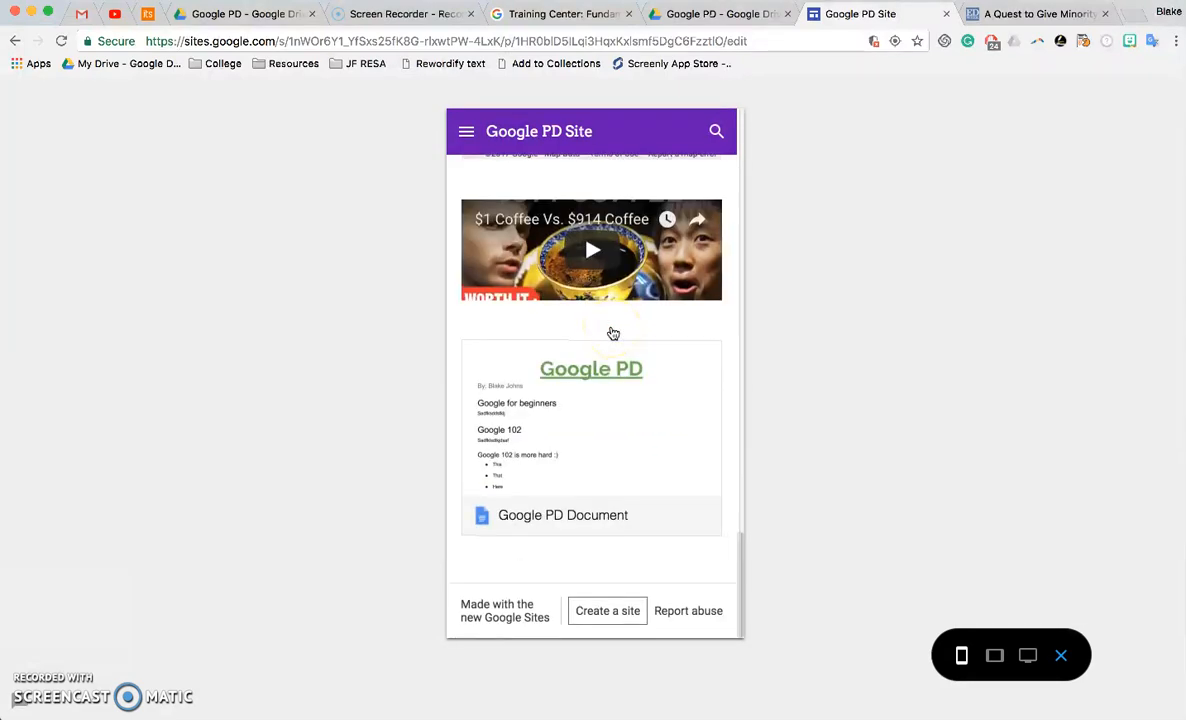
pyautogui.scroll(8, 622, 484)
pyautogui.scroll(10, 622, 484)
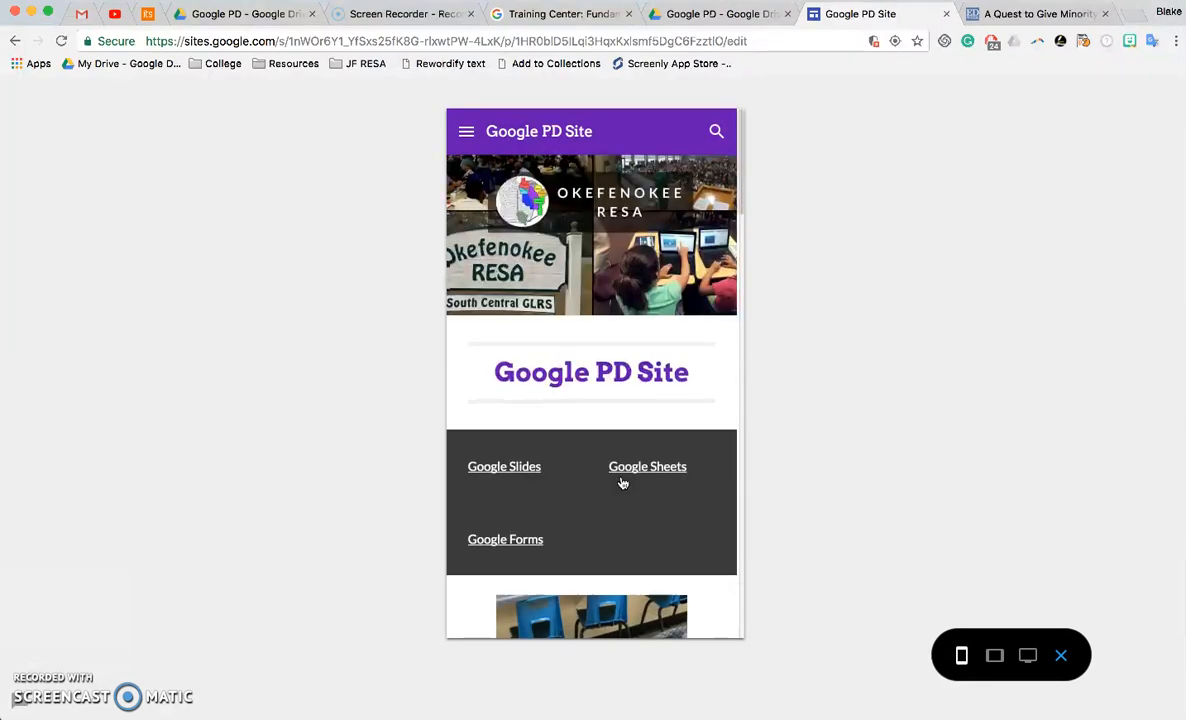
pyautogui.click(1061, 658)
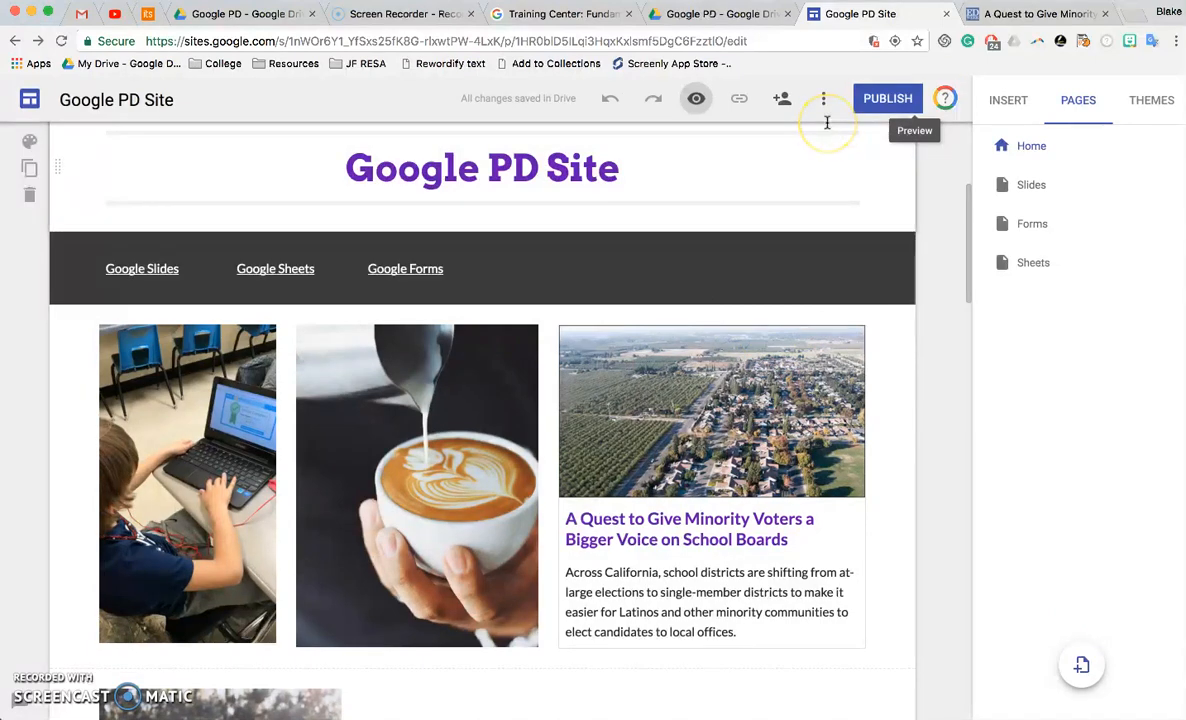
# Step: Try the publishing options for anyone on the web and for hiding the site from public search engines, and cancel publishing
pyautogui.click(879, 104)
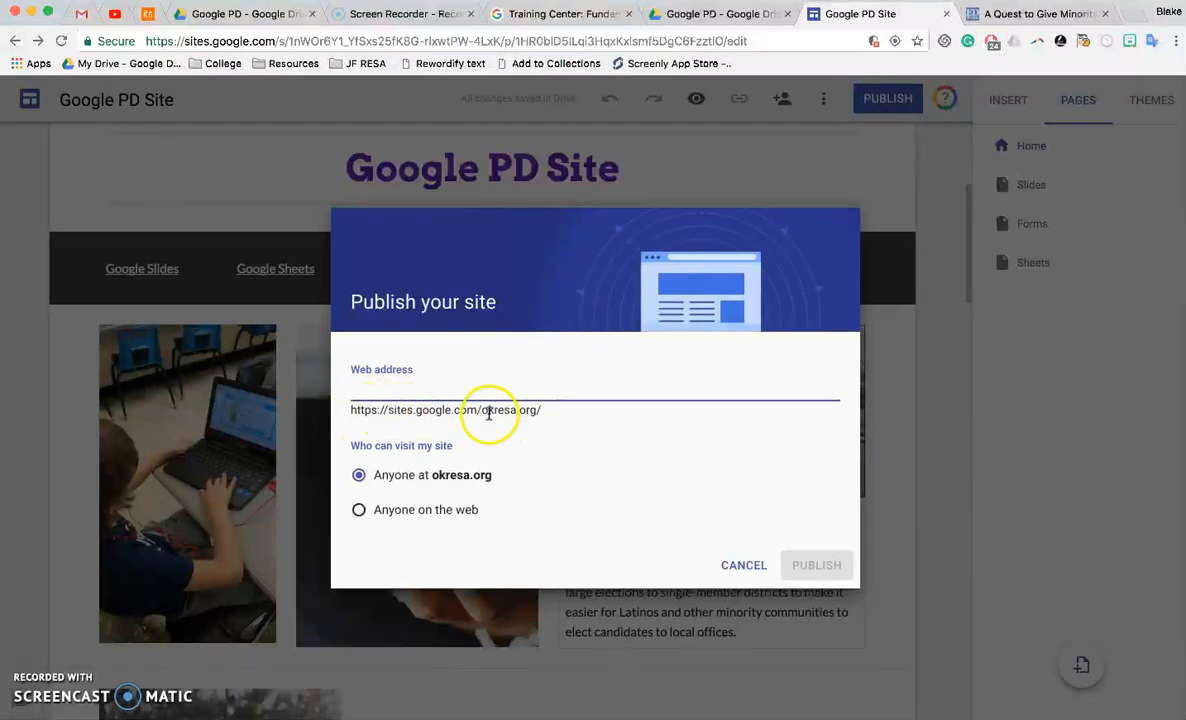
pyautogui.click(426, 511)
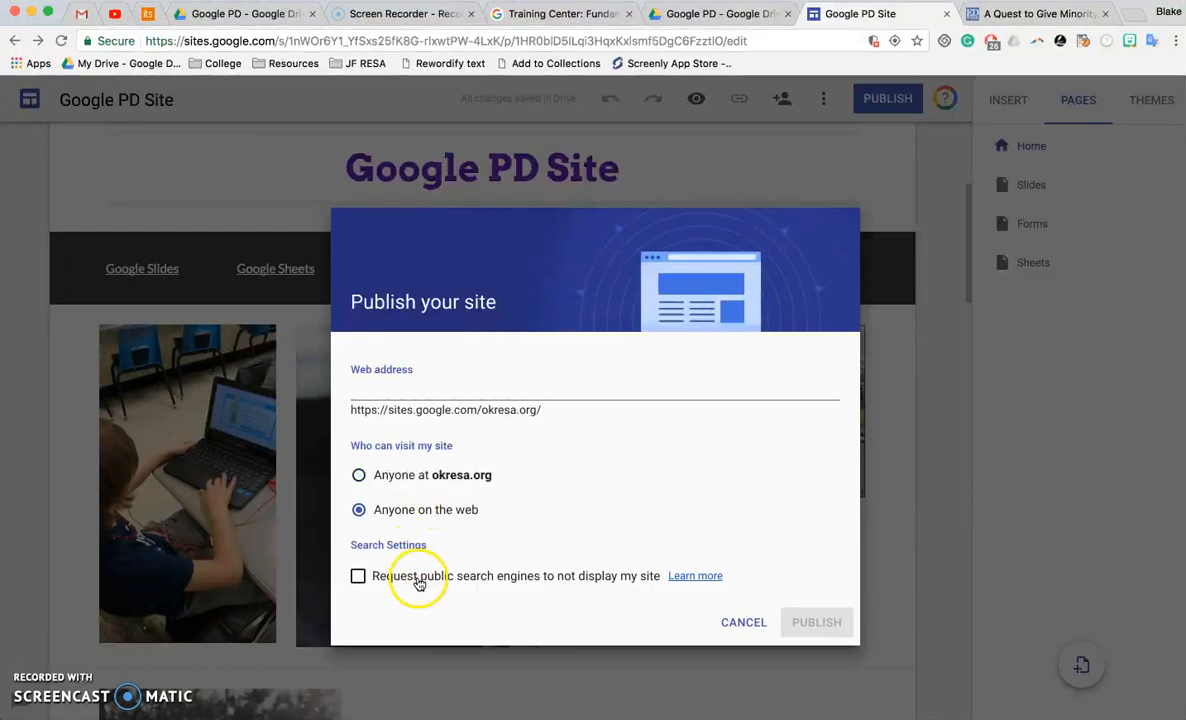
pyautogui.click(573, 576)
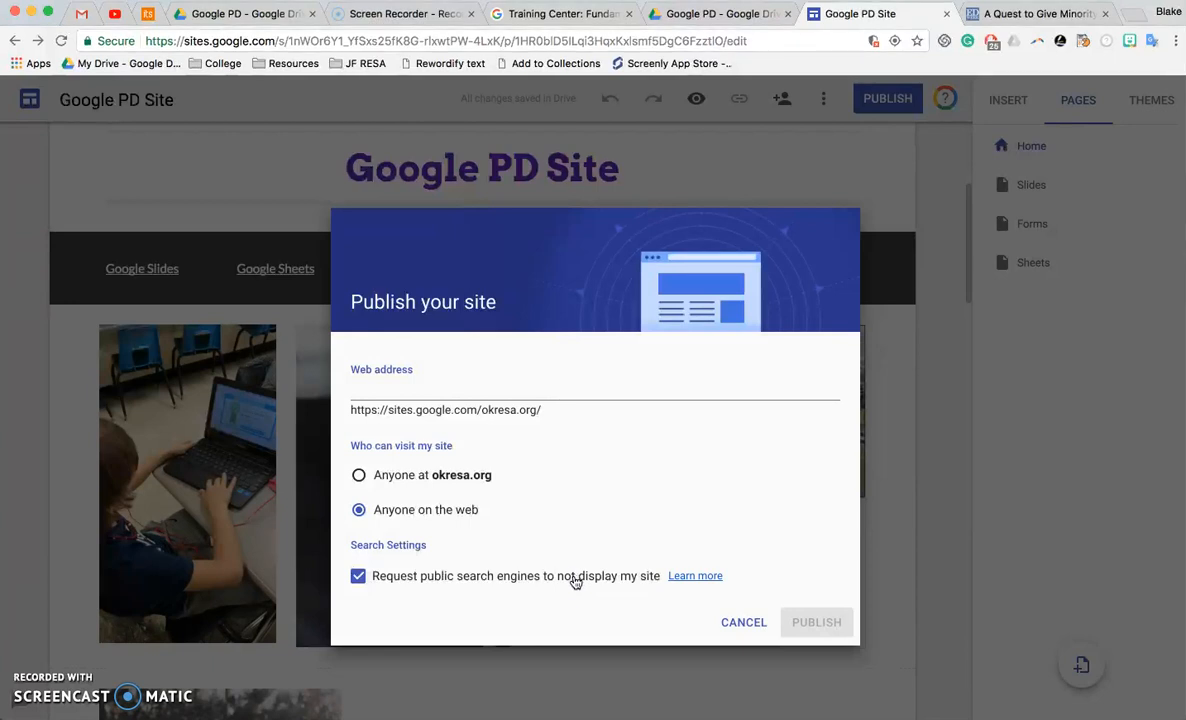
pyautogui.click(575, 580)
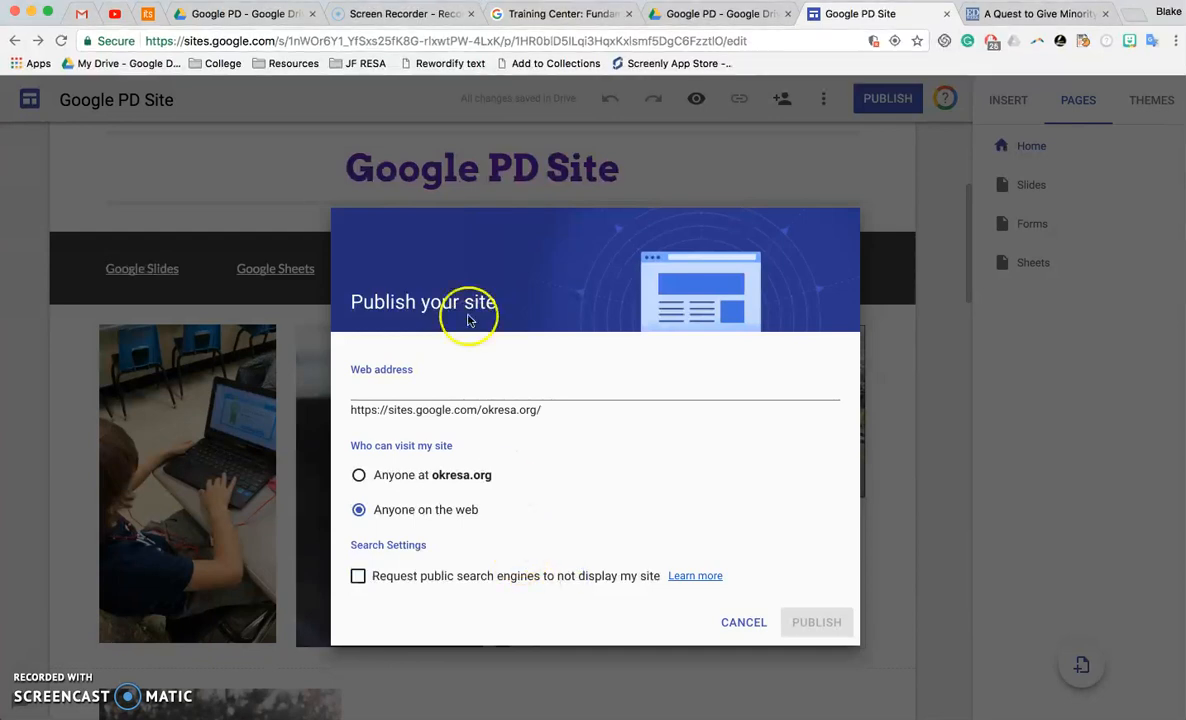
pyautogui.click(450, 388)
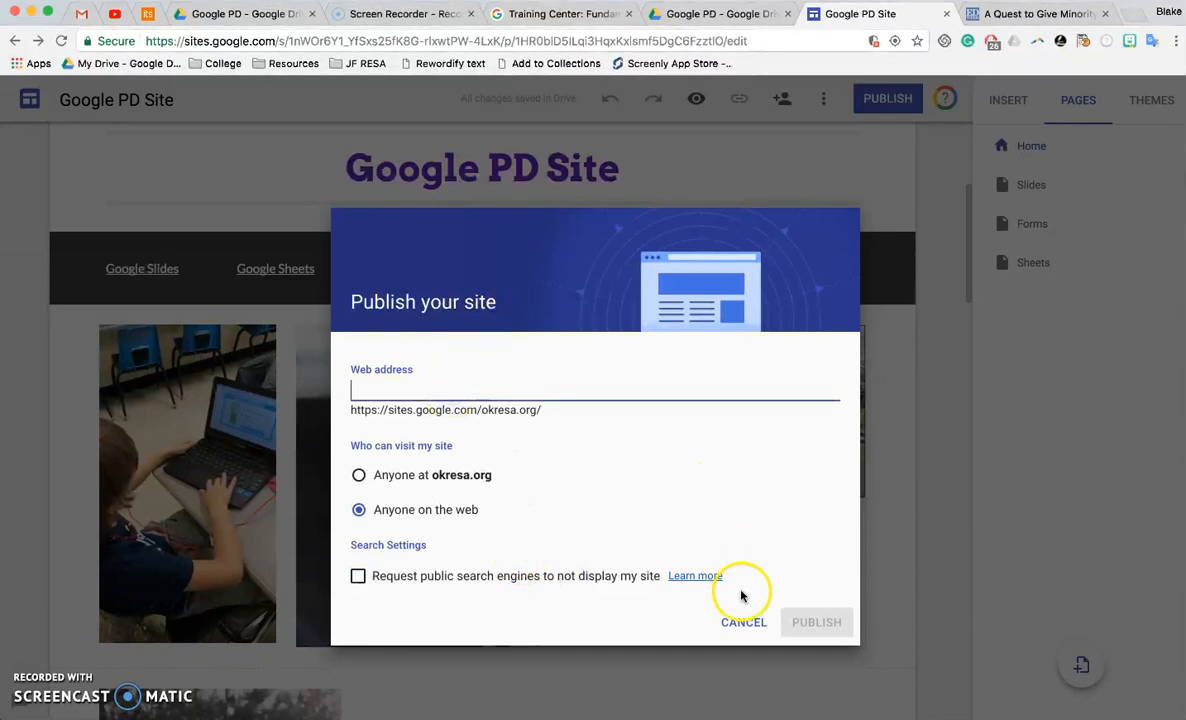
pyautogui.click(744, 622)
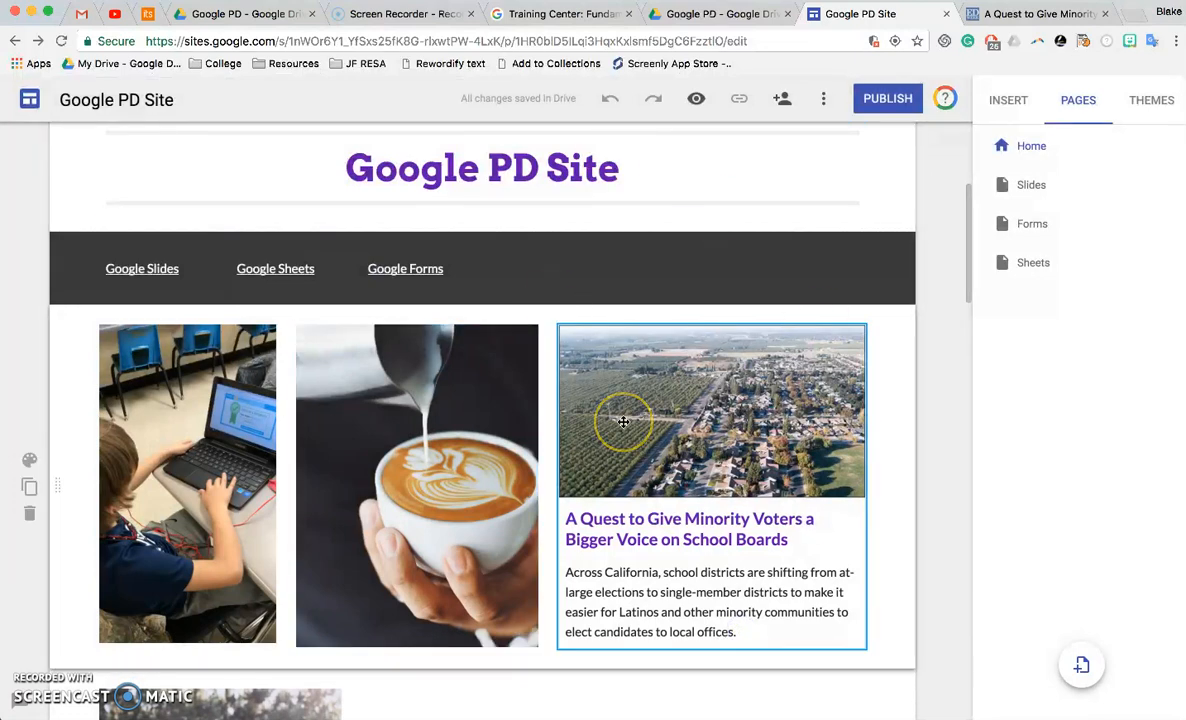
pyautogui.click(500, 414)
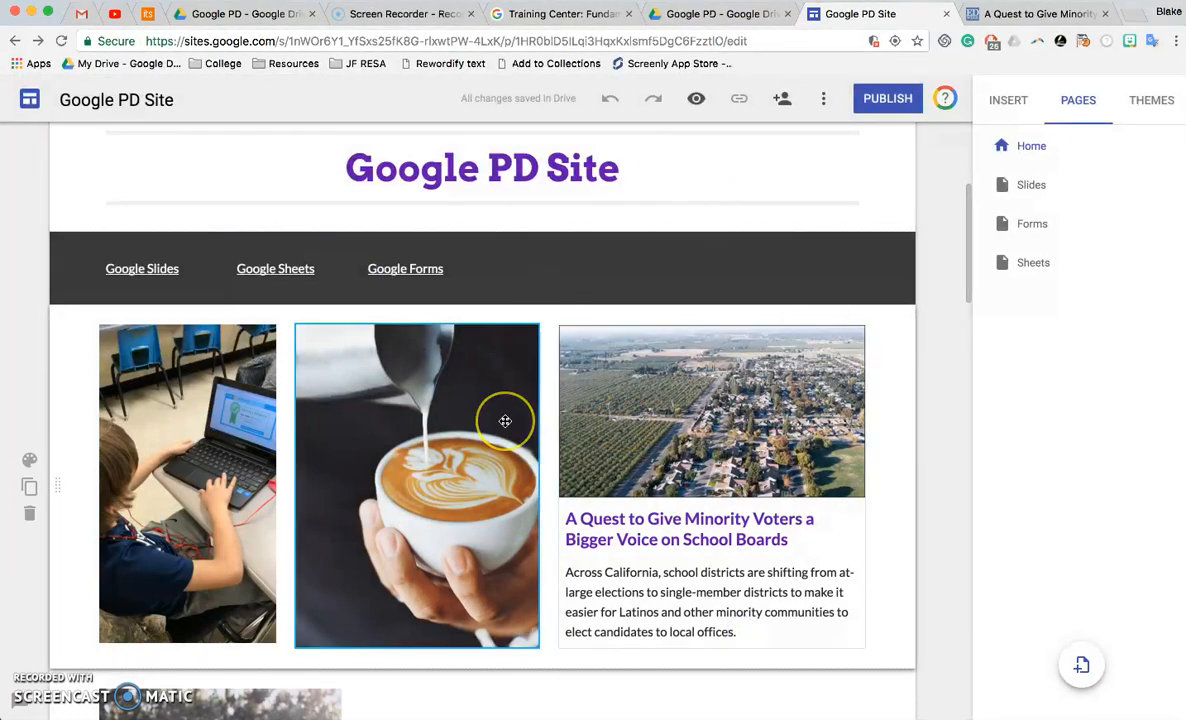
pyautogui.scroll(-2, 400, 380)
pyautogui.click(118, 395)
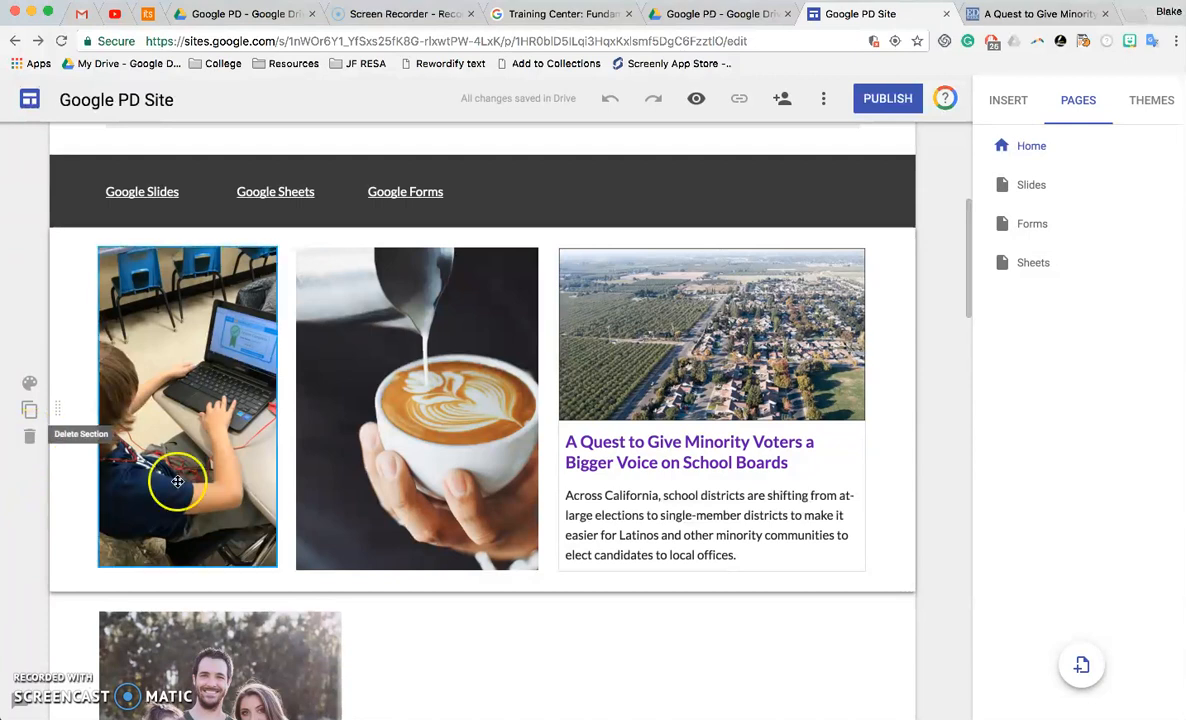
# Step: Nest the Sheets page under Forms as a subpage and check the Forms entry in the site's banner navigation
pyautogui.moveTo(1036, 239); pyautogui.dragTo(1038, 222)
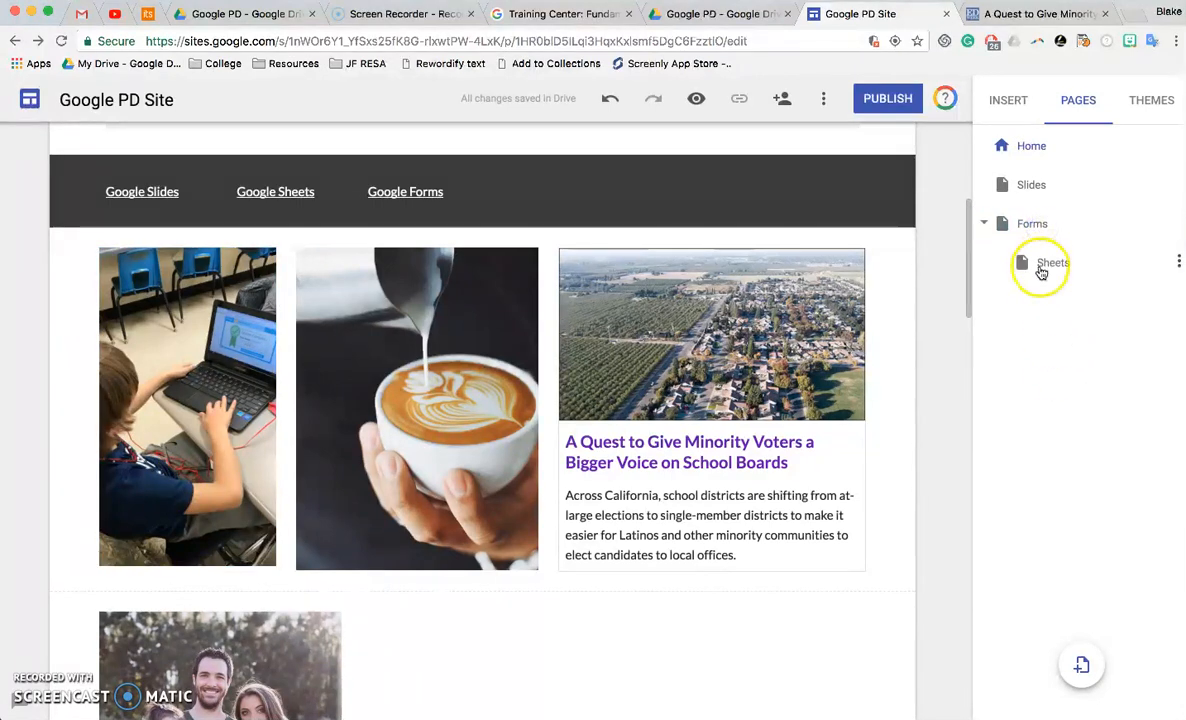
pyautogui.click(984, 226)
pyautogui.scroll(-3, 908, 236)
pyautogui.scroll(5, 908, 236)
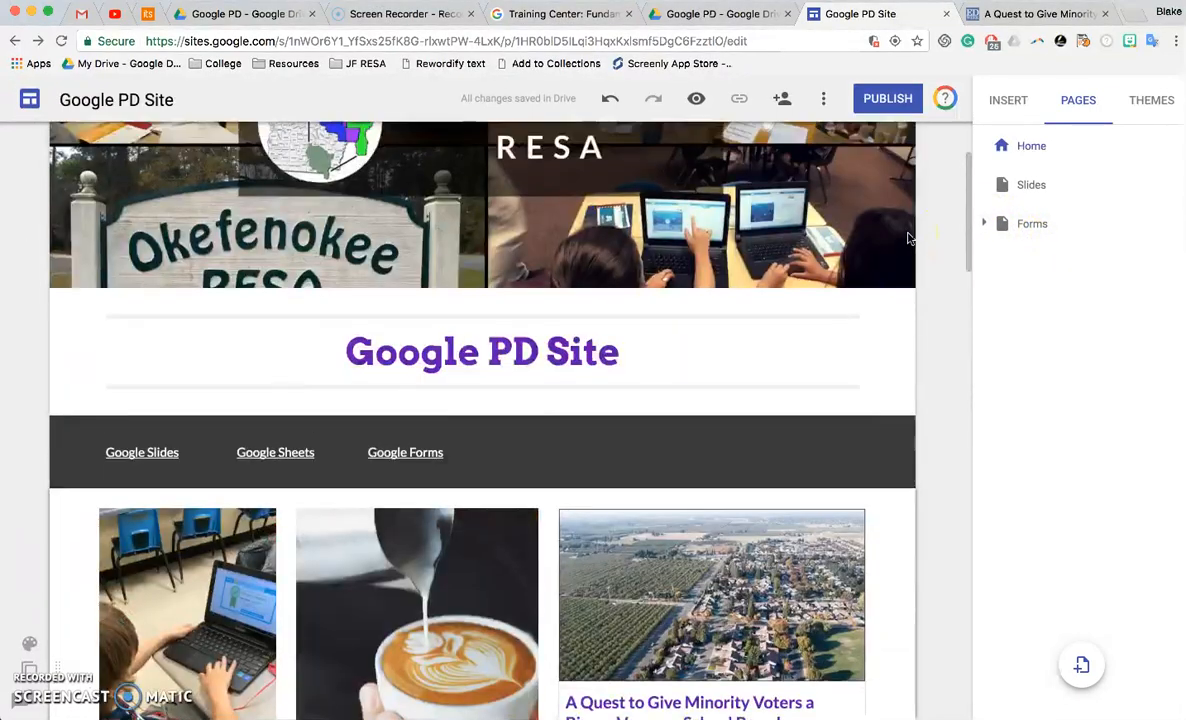
pyautogui.scroll(3, 908, 236)
pyautogui.click(856, 155)
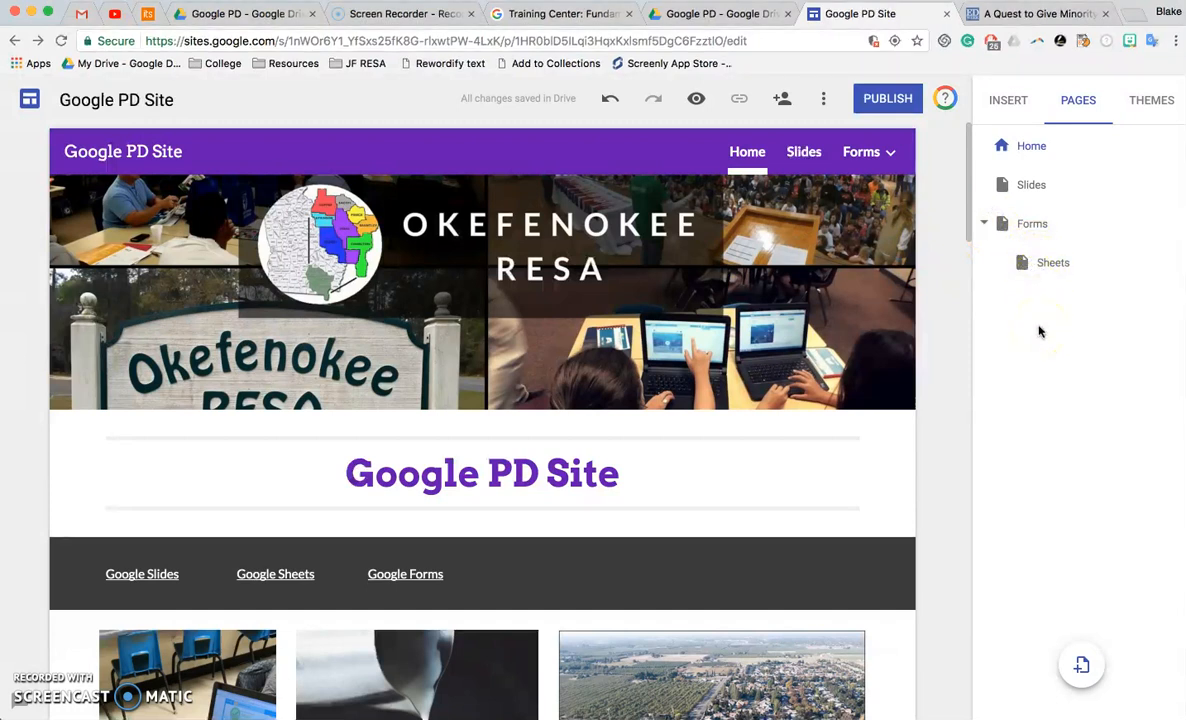
pyautogui.click(1054, 278)
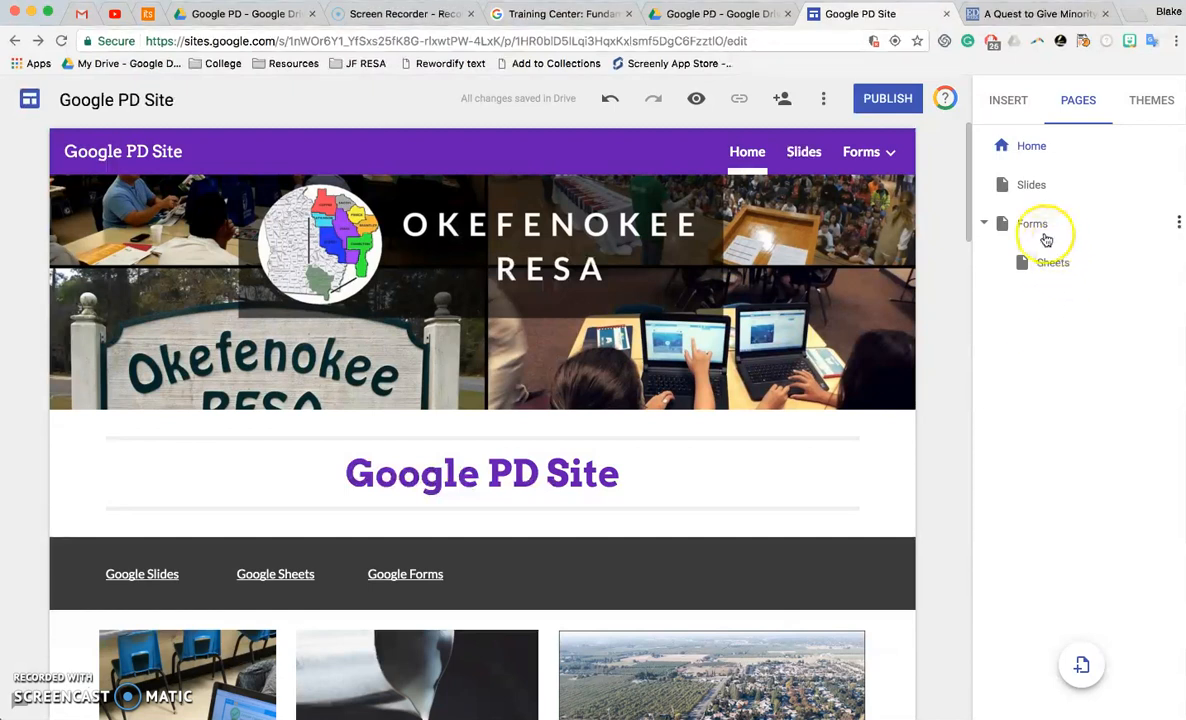
pyautogui.moveTo(1055, 282)
pyautogui.mouseDown()
pyautogui.moveTo(966, 339)
pyautogui.moveTo(1037, 277)
pyautogui.mouseUp()
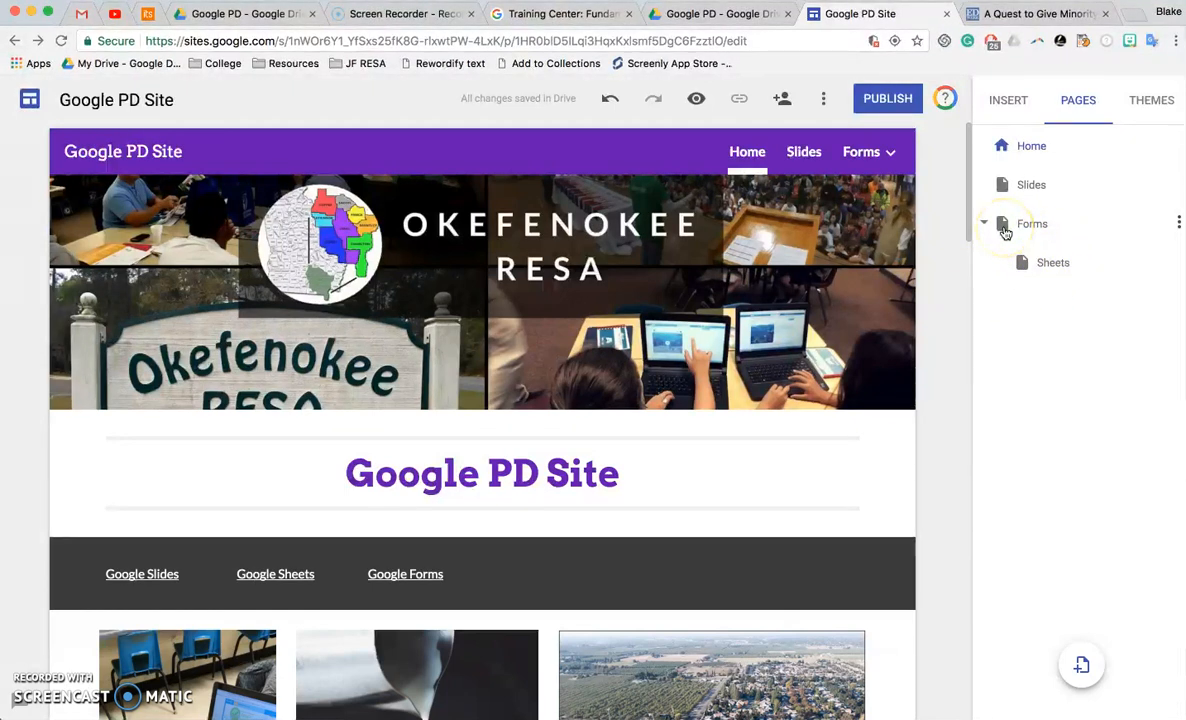
pyautogui.click(996, 256)
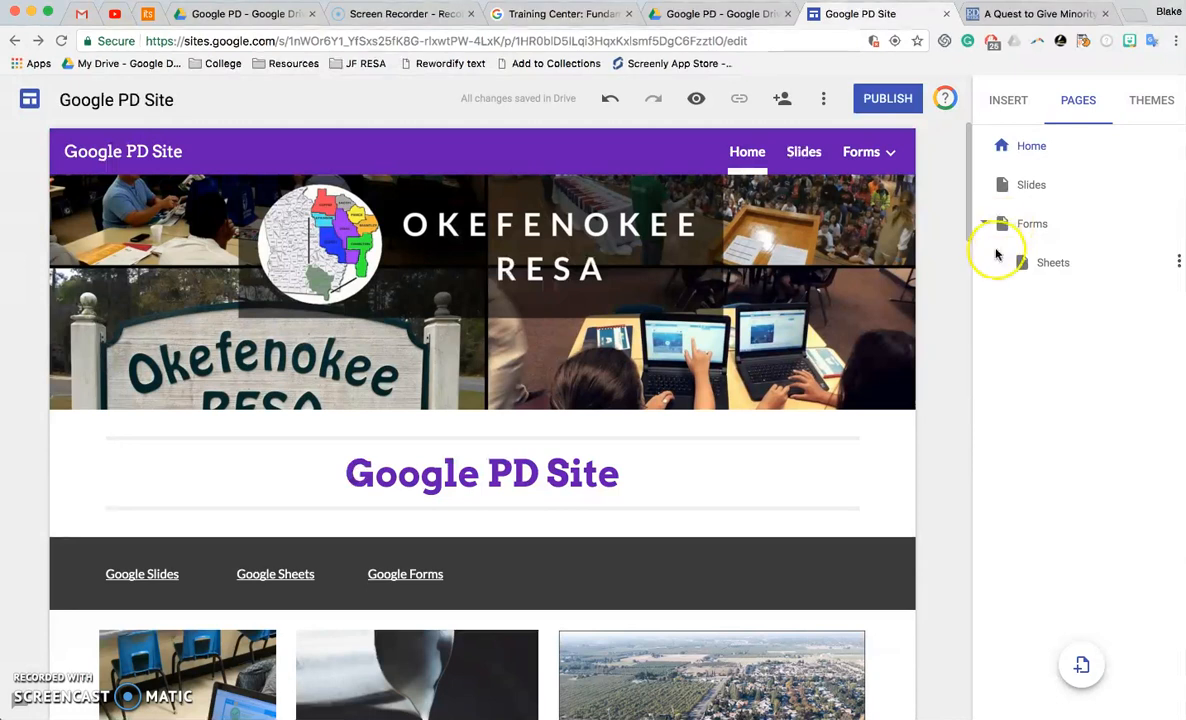
pyautogui.click(148, 508)
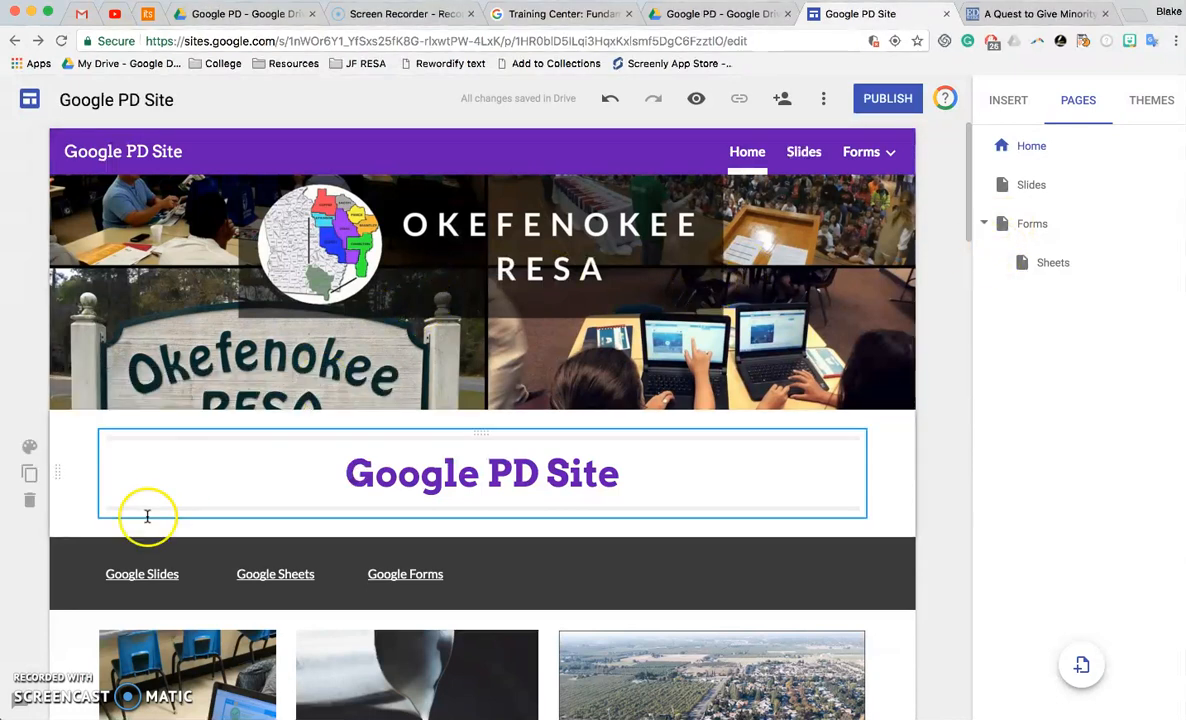
pyautogui.click(30, 662)
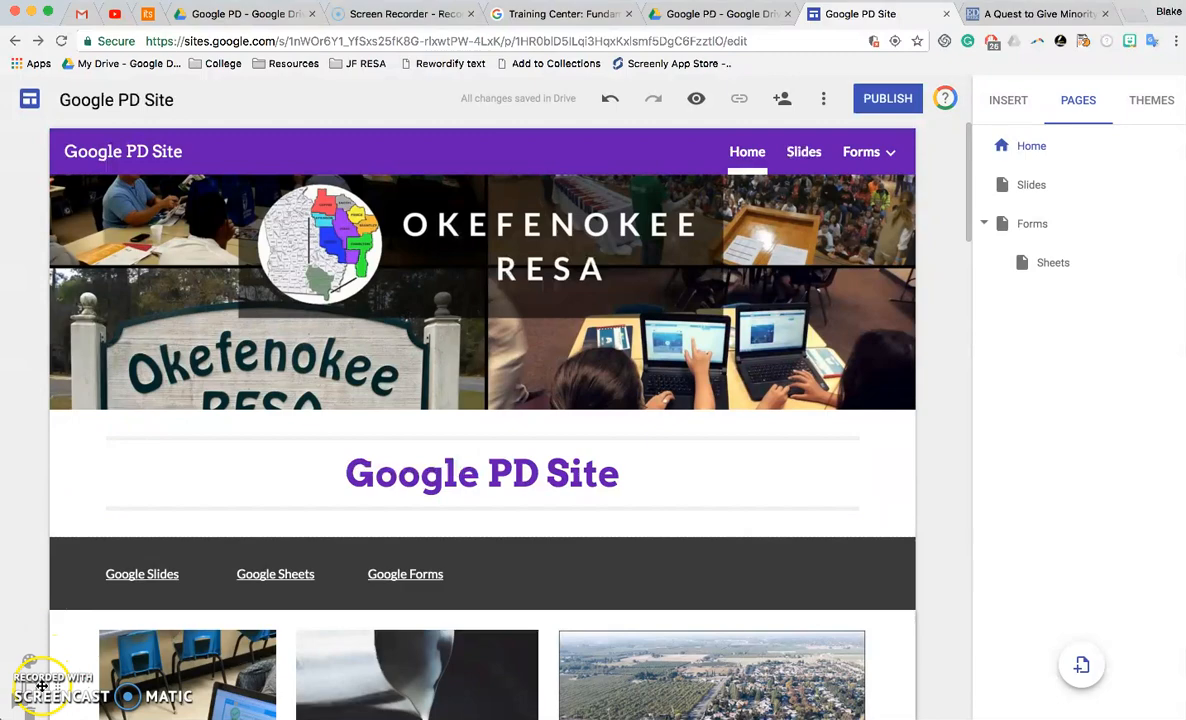